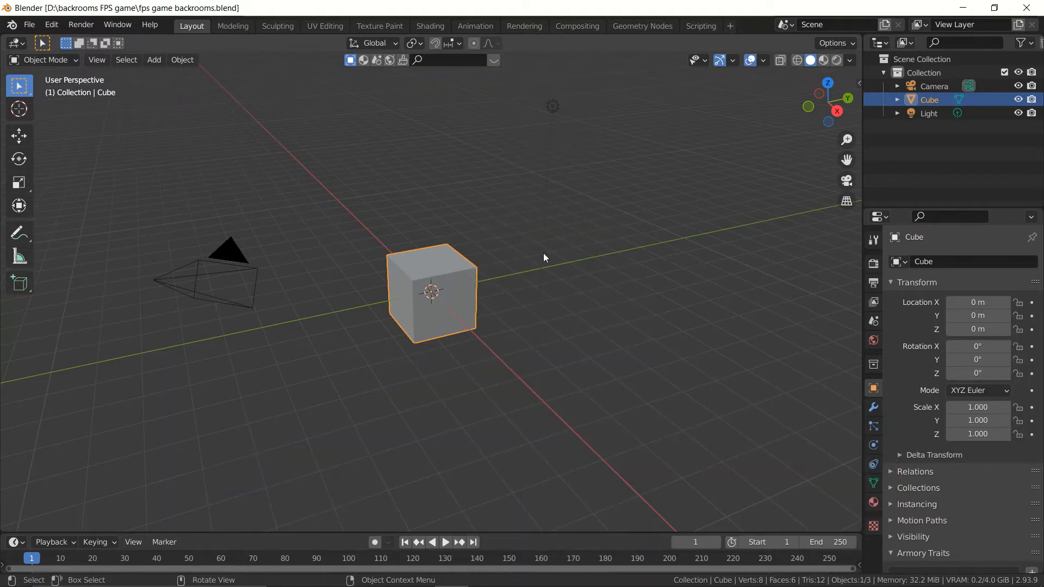
Step: Delete all default objects from the scene: the camera, cube and light
{"action": "key", "text": "a"}
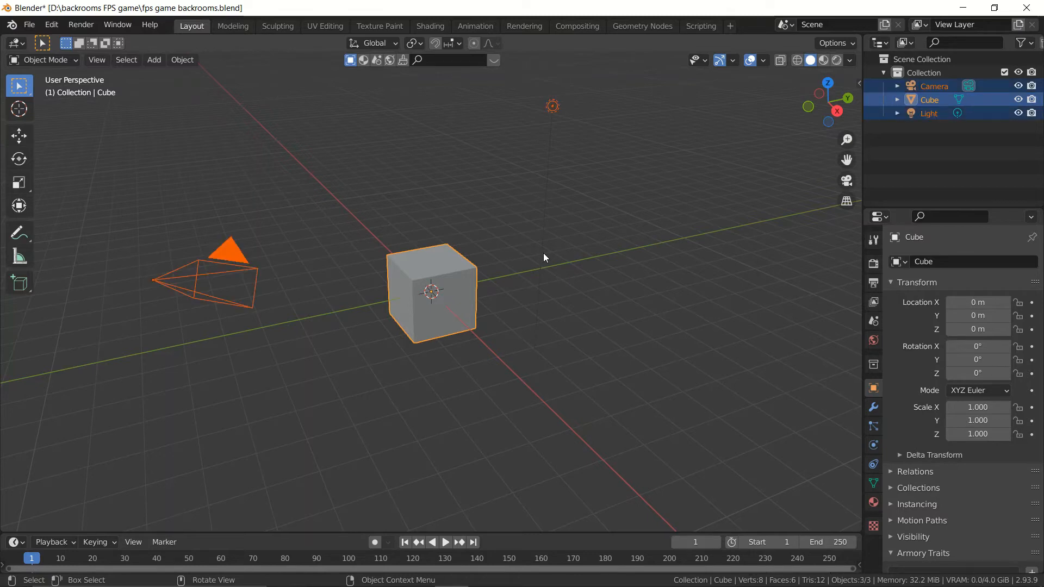
{"action": "key", "text": "Delete"}
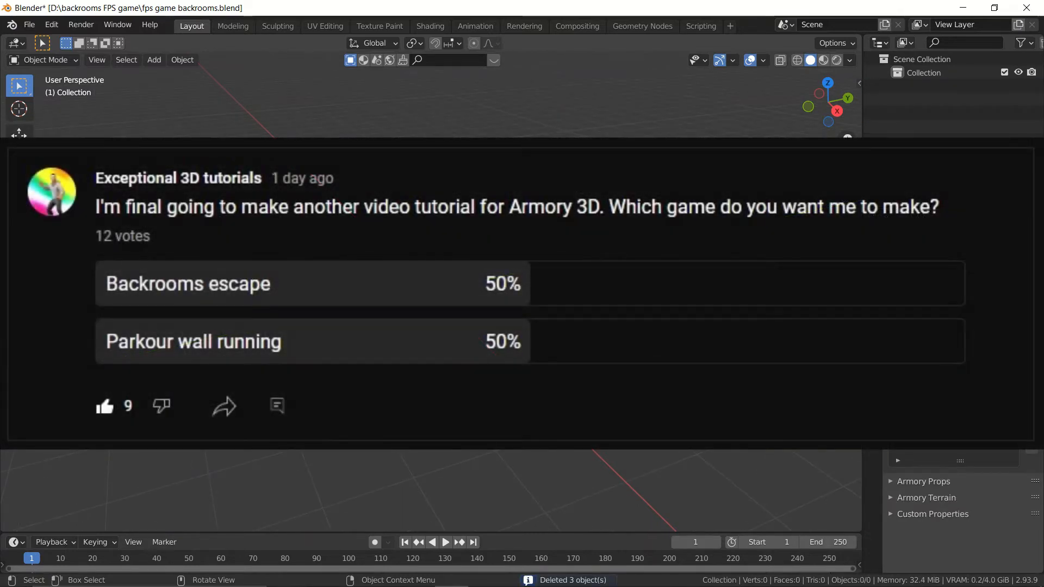
{"action": "middle_click_drag", "start_coordinate": [434, 271], "coordinate": [489, 289]}
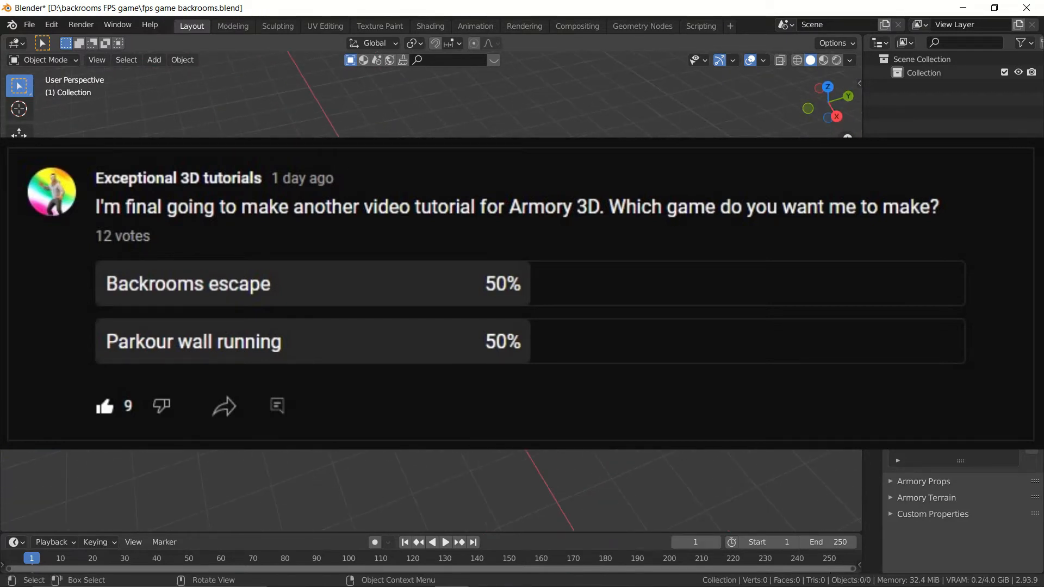
{"action": "middle_click_drag", "start_coordinate": [542, 314], "coordinate": [556, 299]}
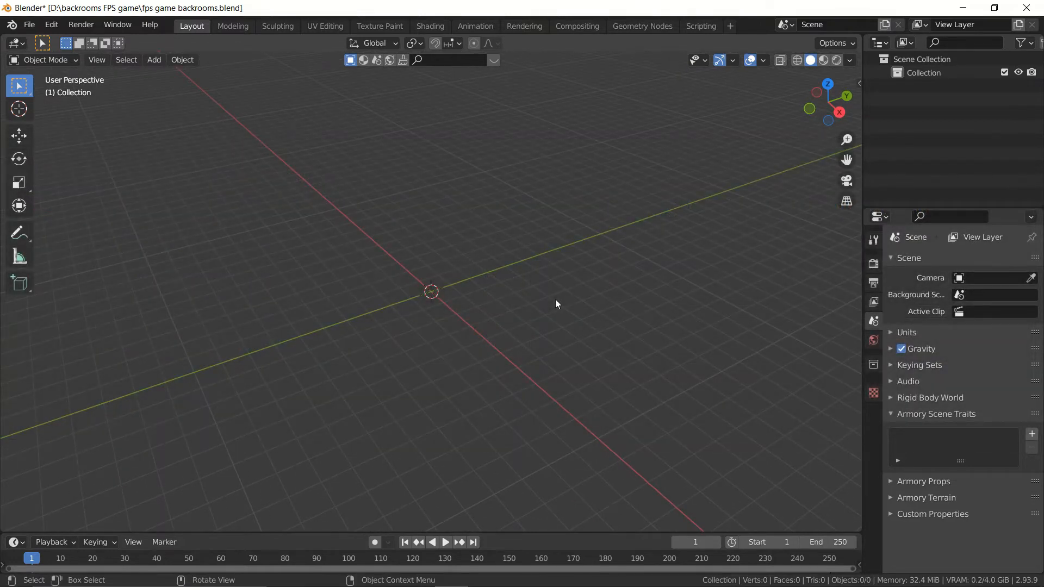
Step: Add a UV sphere at the origin with 23 segments and 11 rings
{"action": "key", "text": "shift+a"}
{"action": "mouse_move", "coordinate": [484, 269]}
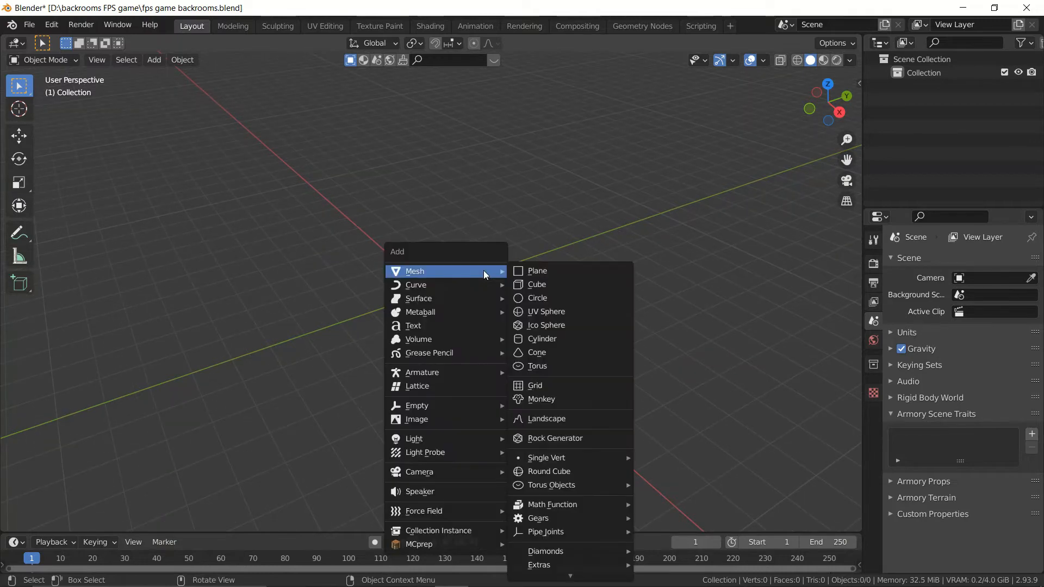
{"action": "left_click", "coordinate": [558, 311]}
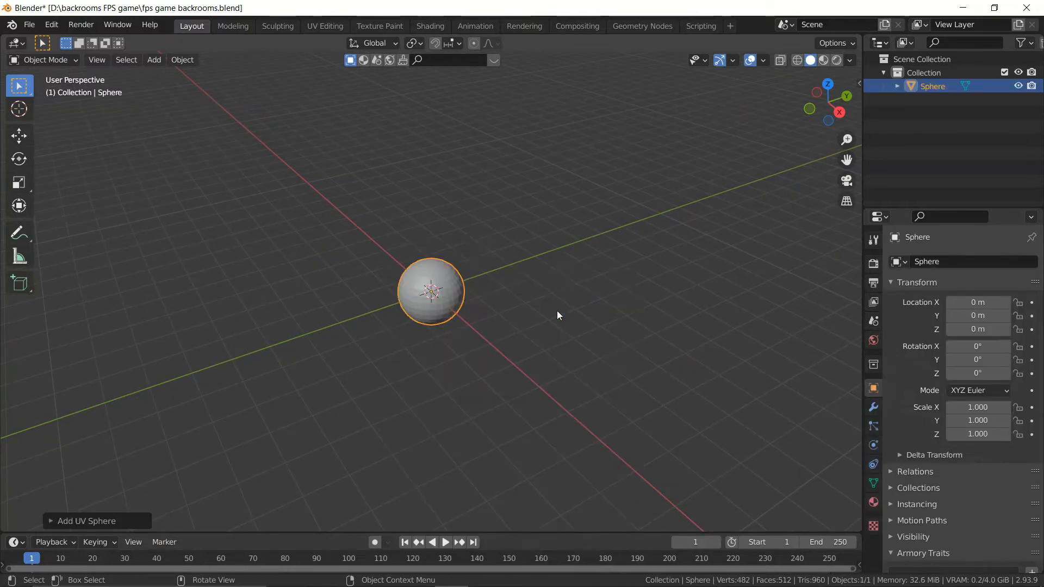
{"action": "scroll", "coordinate": [536, 308], "scroll_direction": "up", "scroll_amount": 4}
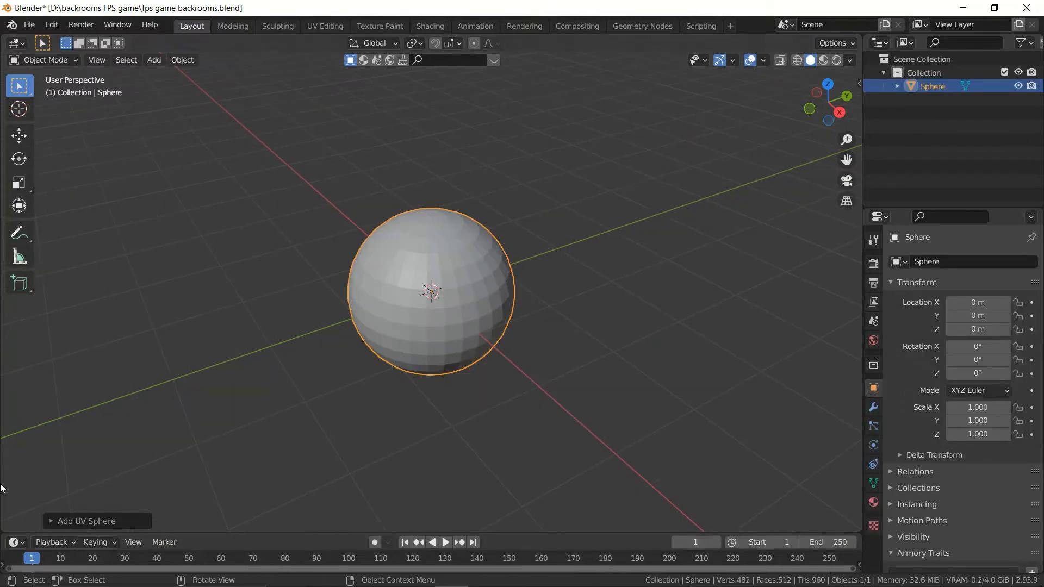
{"action": "left_click", "coordinate": [53, 523]}
{"action": "left_click_drag", "start_coordinate": [175, 390], "coordinate": [180, 373]}
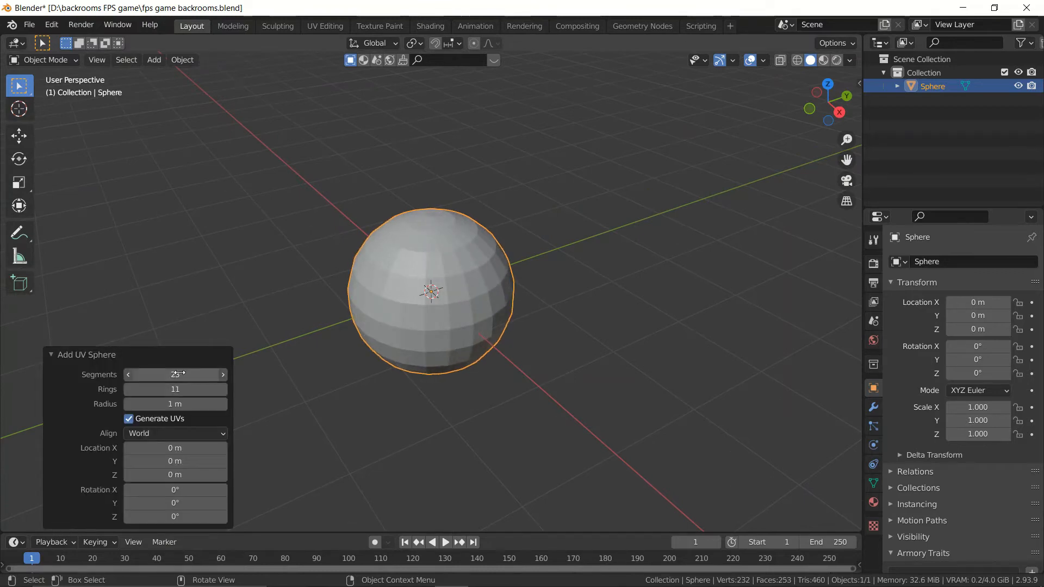
Step: Stretch the sphere into a capsule by moving its upper-half vertices, including the hidden back ones, up along Z by about 2.8 m
{"action": "scroll", "coordinate": [563, 351], "scroll_direction": "down", "scroll_amount": 2}
{"action": "middle_click_drag", "start_coordinate": [562, 351], "coordinate": [516, 319]}
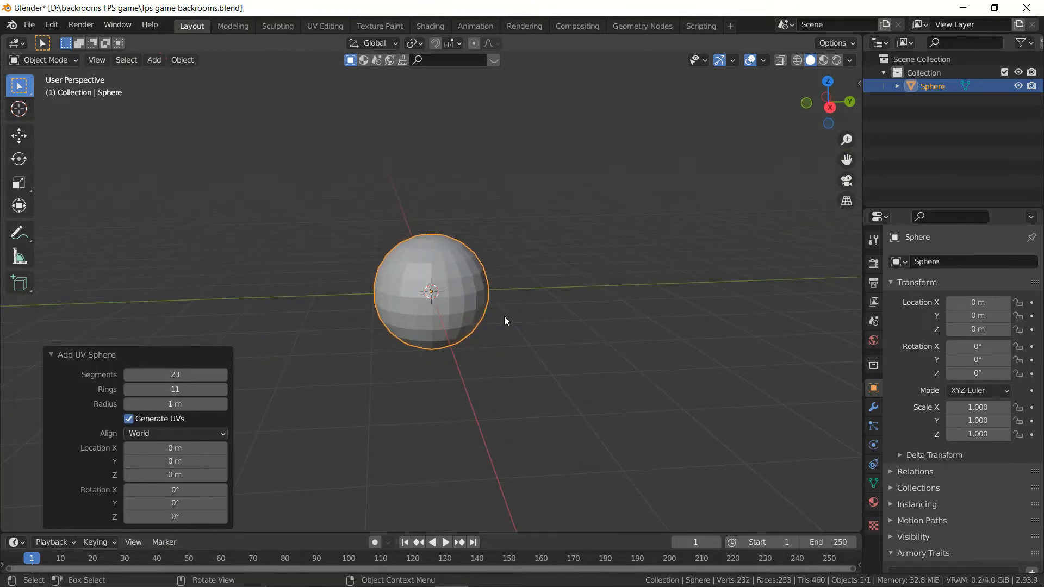
{"action": "key", "text": "Tab"}
{"action": "key", "text": "KP_1"}
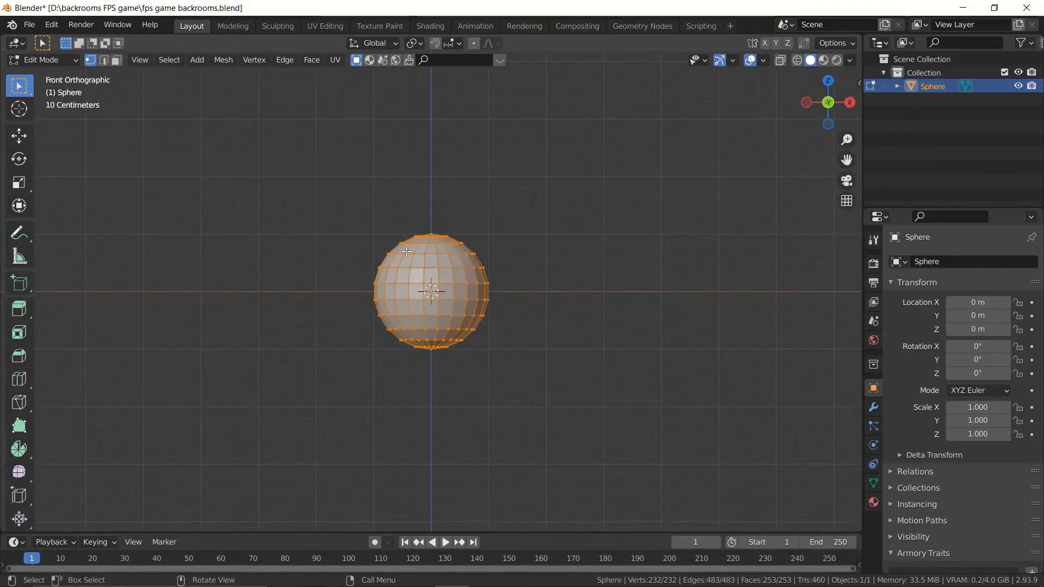
{"action": "left_click_drag", "start_coordinate": [355, 188], "coordinate": [501, 293]}
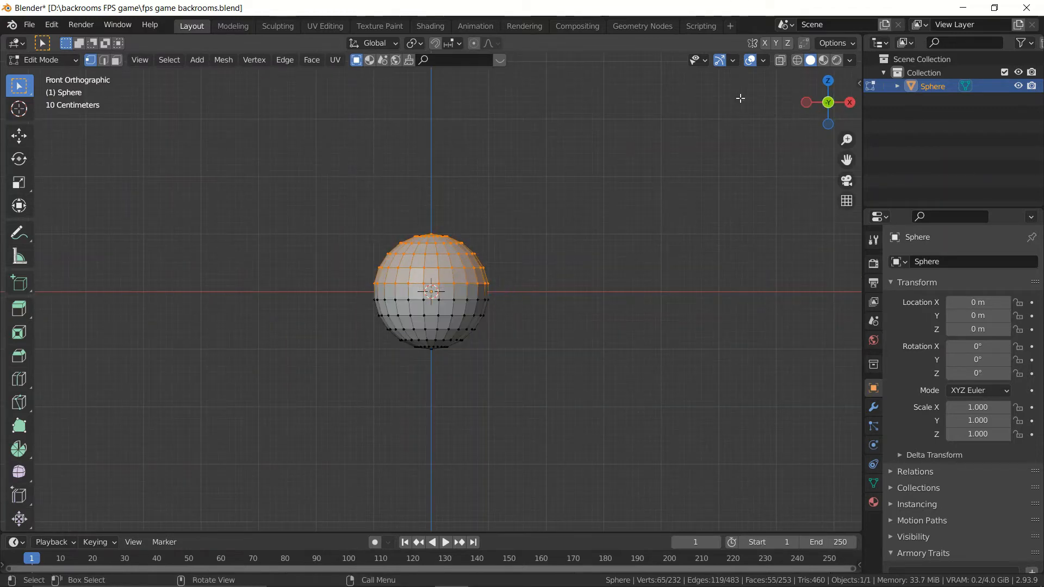
{"action": "left_click", "coordinate": [782, 63]}
{"action": "left_click_drag", "start_coordinate": [311, 181], "coordinate": [521, 291]}
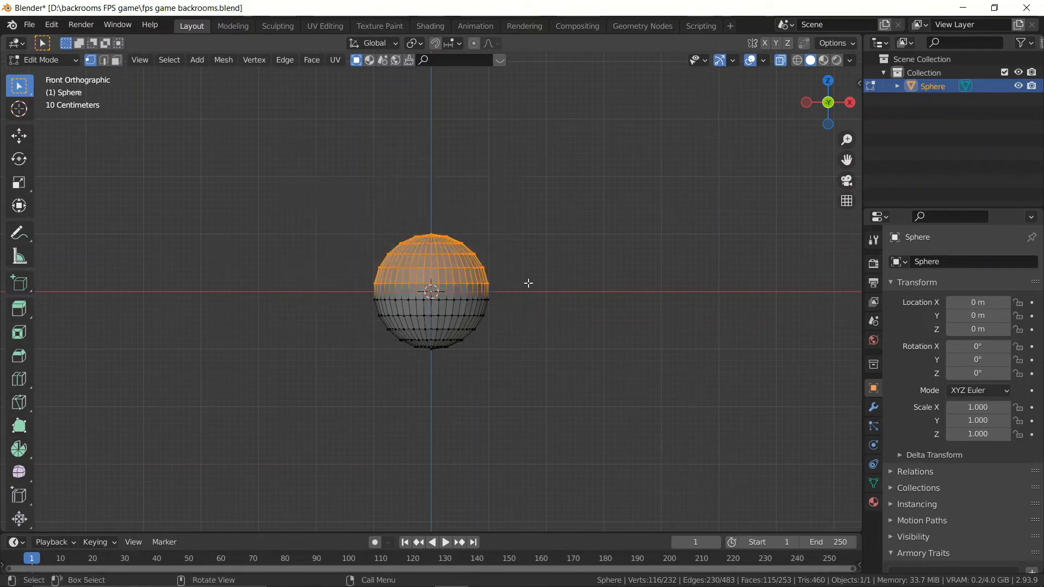
{"action": "scroll", "coordinate": [580, 272], "scroll_direction": "down", "scroll_amount": 3}
{"action": "key", "text": "g"}
{"action": "key", "text": "z"}
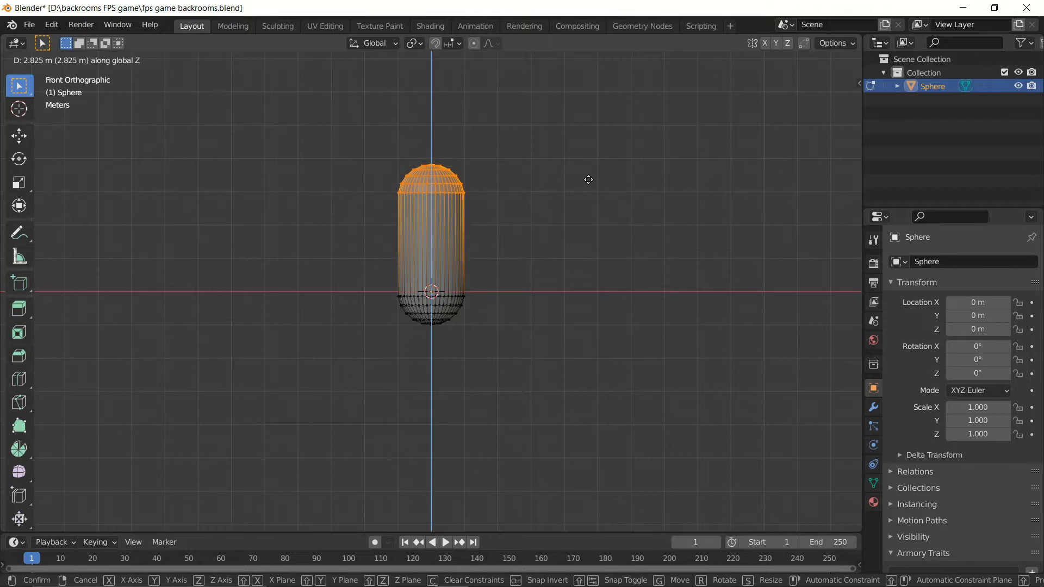
{"action": "left_click", "coordinate": [588, 177]}
{"action": "middle_click_drag", "start_coordinate": [604, 186], "coordinate": [608, 252], "text": "shift"}
{"action": "key", "text": "Tab"}
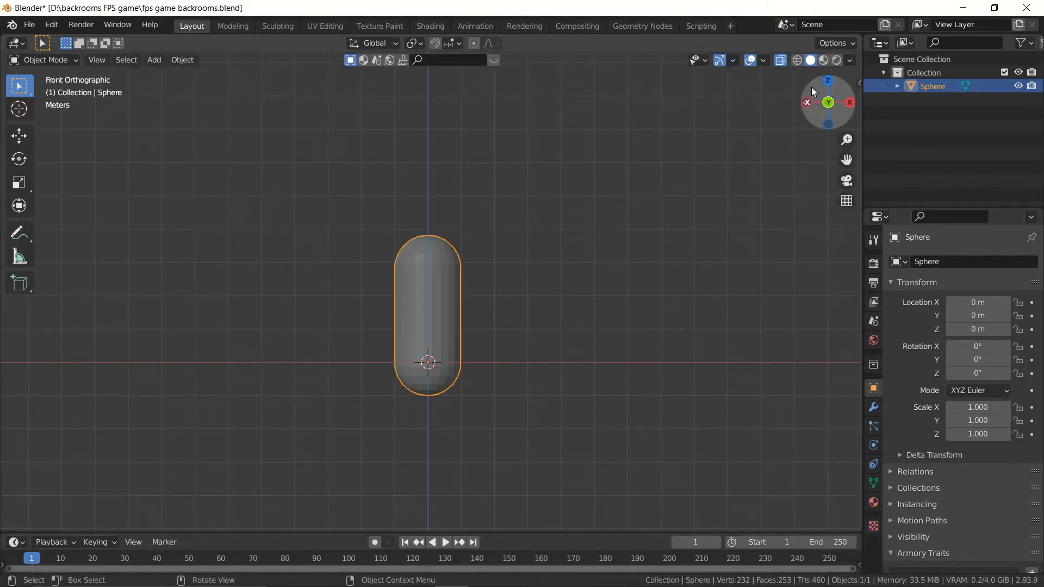
Step: Add a camera at the origin, clear its rotation and rotate it 90° about the X axis
{"action": "mouse_move", "coordinate": [549, 304]}
{"action": "middle_mouse_down"}
{"action": "mouse_move", "coordinate": [533, 319]}
{"action": "mouse_move", "coordinate": [533, 310]}
{"action": "middle_mouse_up"}
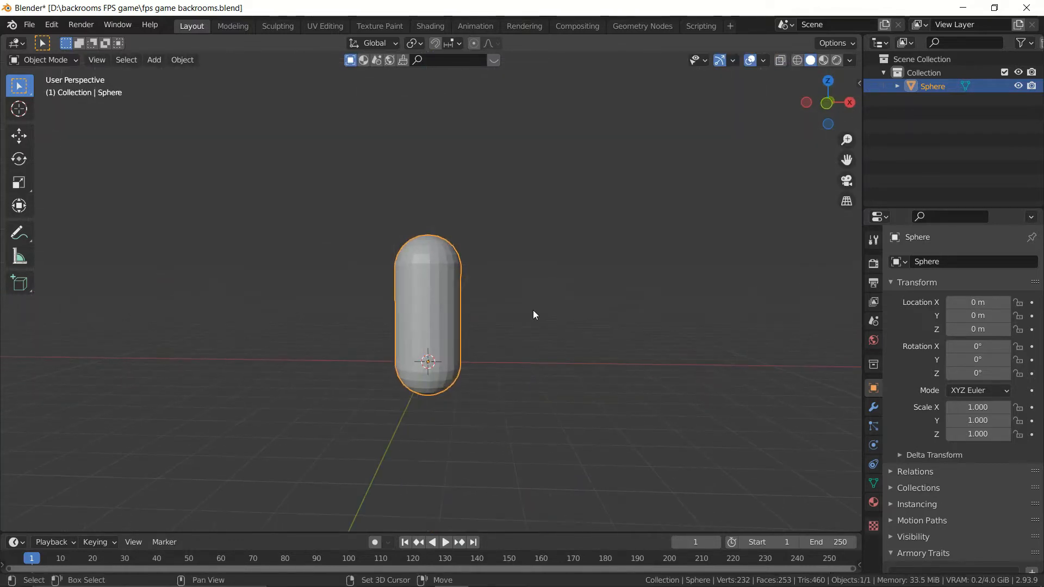
{"action": "key", "text": "shift+a"}
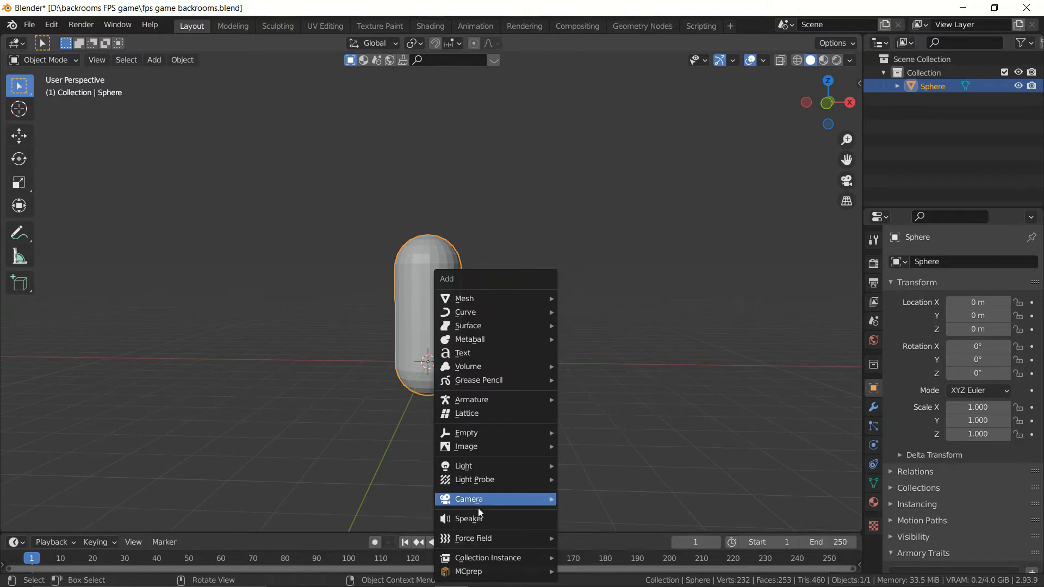
{"action": "mouse_move", "coordinate": [478, 500]}
{"action": "left_click", "coordinate": [571, 500]}
{"action": "middle_click_drag", "start_coordinate": [606, 373], "coordinate": [319, 422]}
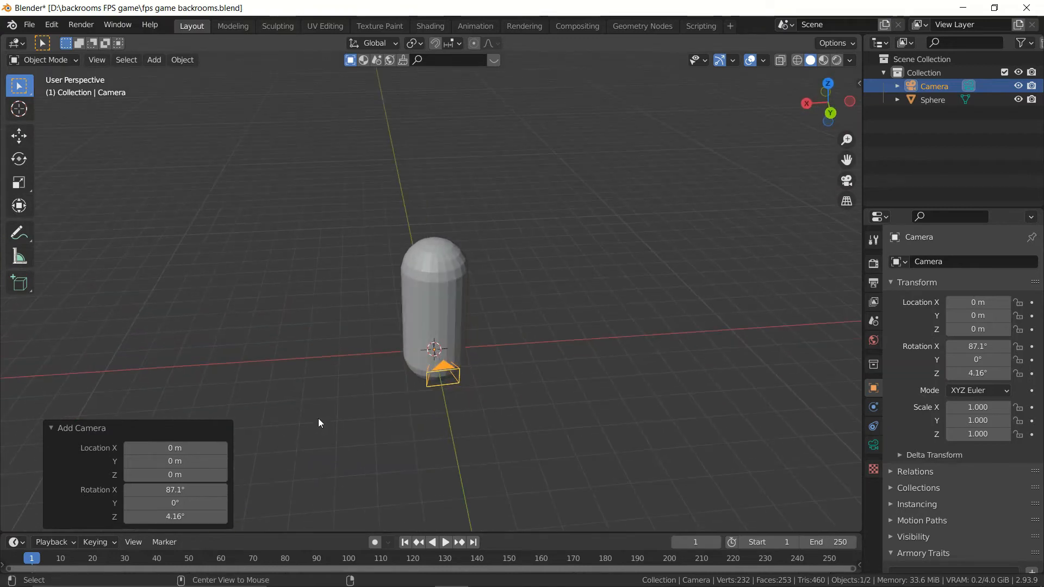
{"action": "key", "text": "alt+r"}
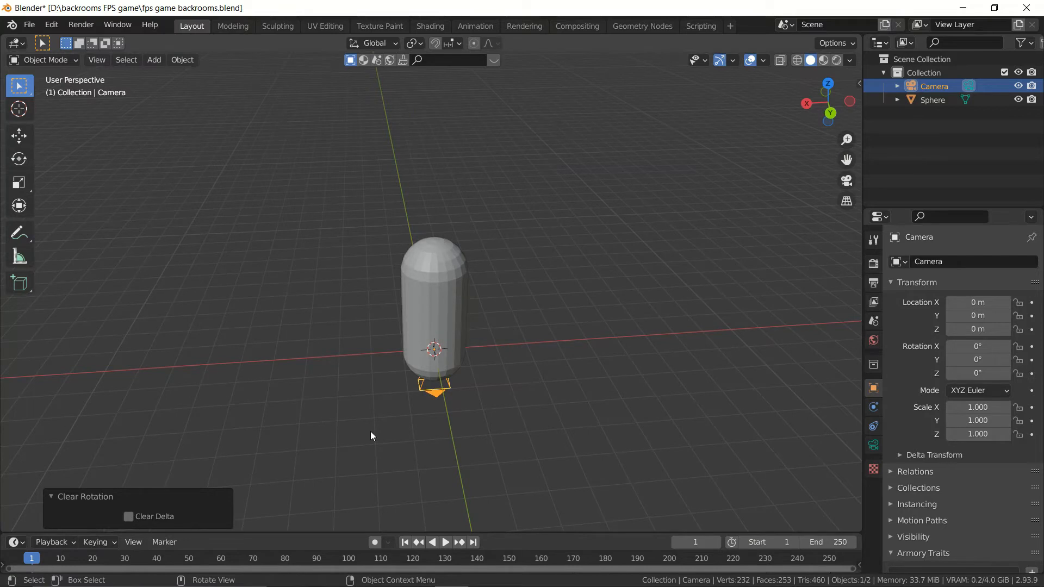
{"action": "type", "text": "rx90"}
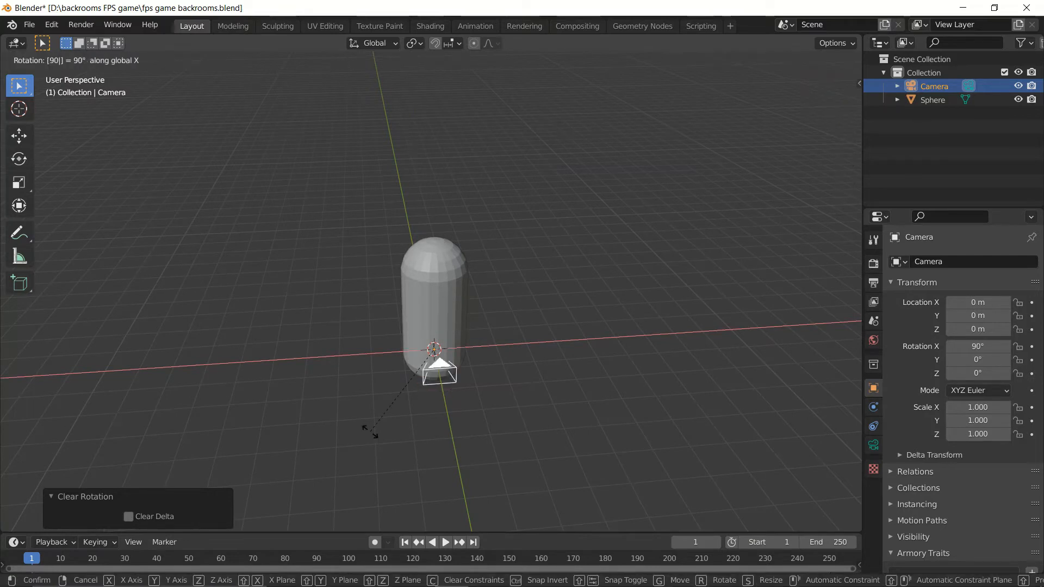
{"action": "key", "text": "Return"}
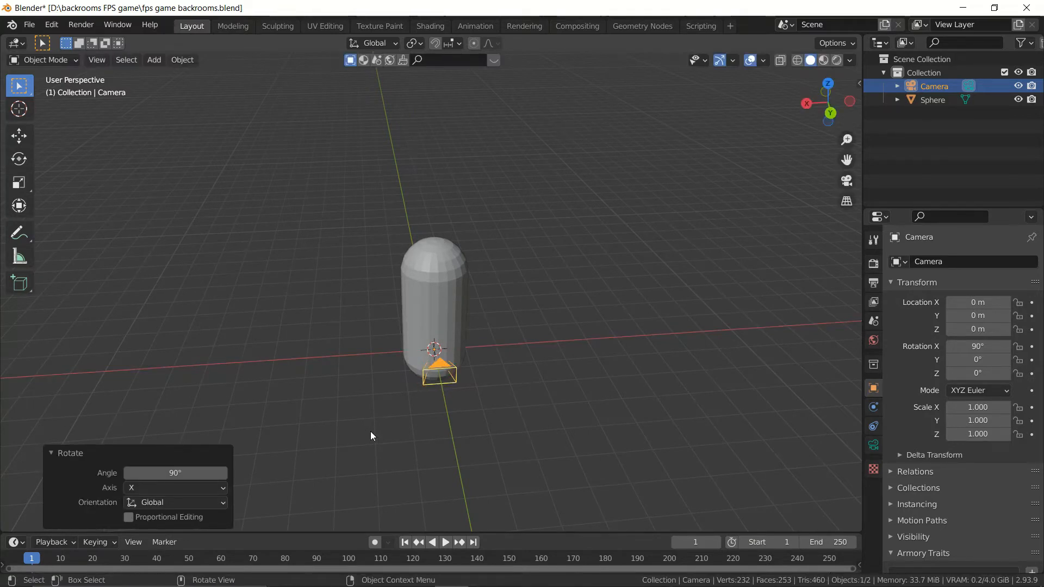
Step: Raise the camera along Z by about 3.03 m to the capsule's head height
{"action": "key", "text": "g"}
{"action": "key", "text": "z"}
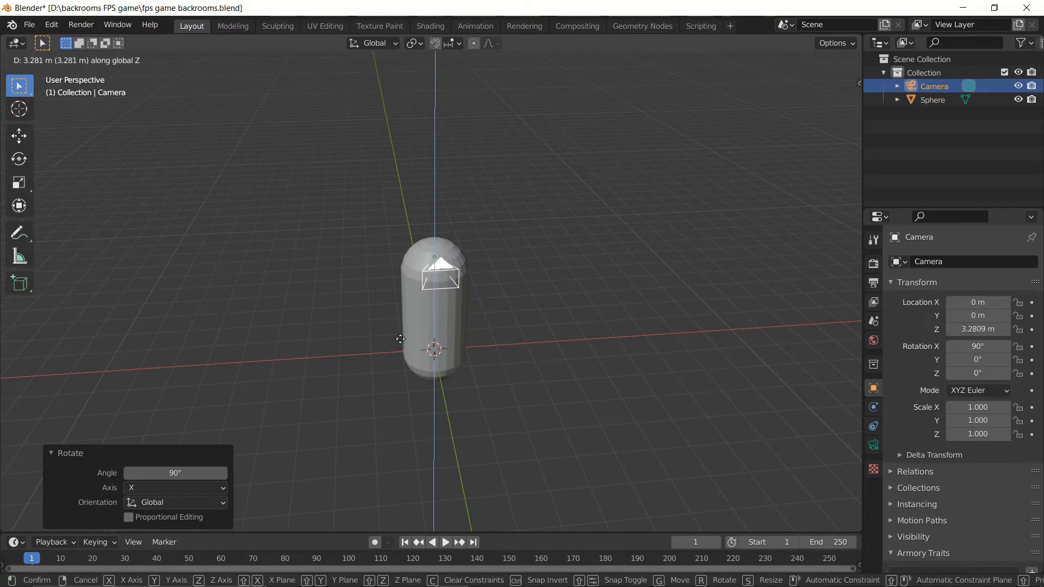
{"action": "left_click", "coordinate": [400, 347]}
Step: Set the camera's focal length to 27 mm
{"action": "mouse_move", "coordinate": [400, 347]}
{"action": "middle_mouse_down"}
{"action": "mouse_move", "coordinate": [572, 330]}
{"action": "mouse_move", "coordinate": [424, 337]}
{"action": "mouse_move", "coordinate": [427, 307]}
{"action": "mouse_move", "coordinate": [389, 358]}
{"action": "mouse_move", "coordinate": [380, 347]}
{"action": "mouse_move", "coordinate": [392, 347]}
{"action": "middle_mouse_up"}
{"action": "scroll", "coordinate": [575, 356], "scroll_direction": "up", "scroll_amount": 5}
{"action": "left_click", "coordinate": [873, 449]}
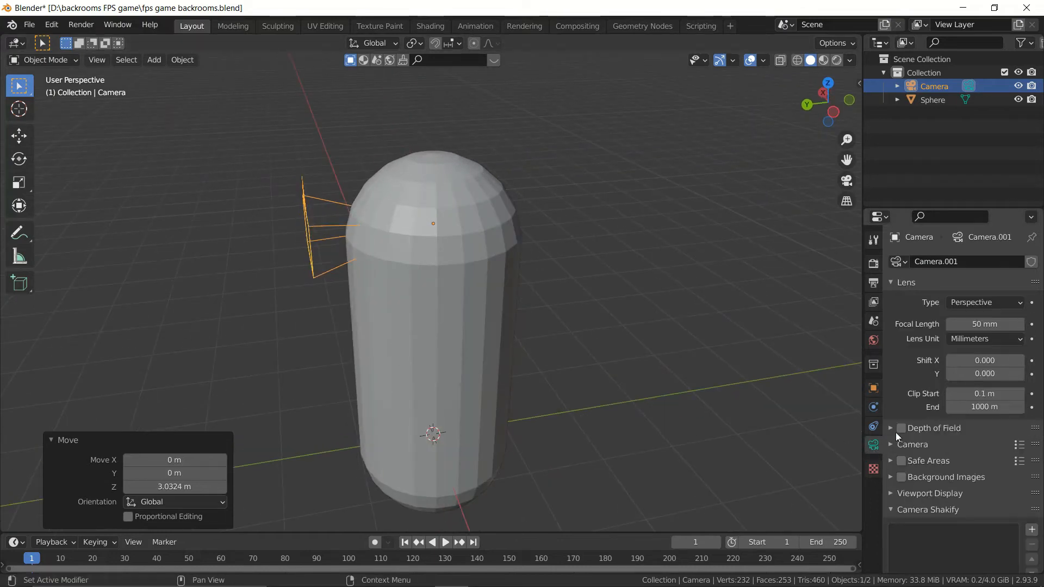
{"action": "left_click", "coordinate": [985, 320]}
{"action": "type", "text": "27"}
{"action": "key", "text": "Return"}
Step: Add an Armory trait of type Nodes to the capsule object
{"action": "middle_click_drag", "start_coordinate": [497, 225], "coordinate": [524, 228]}
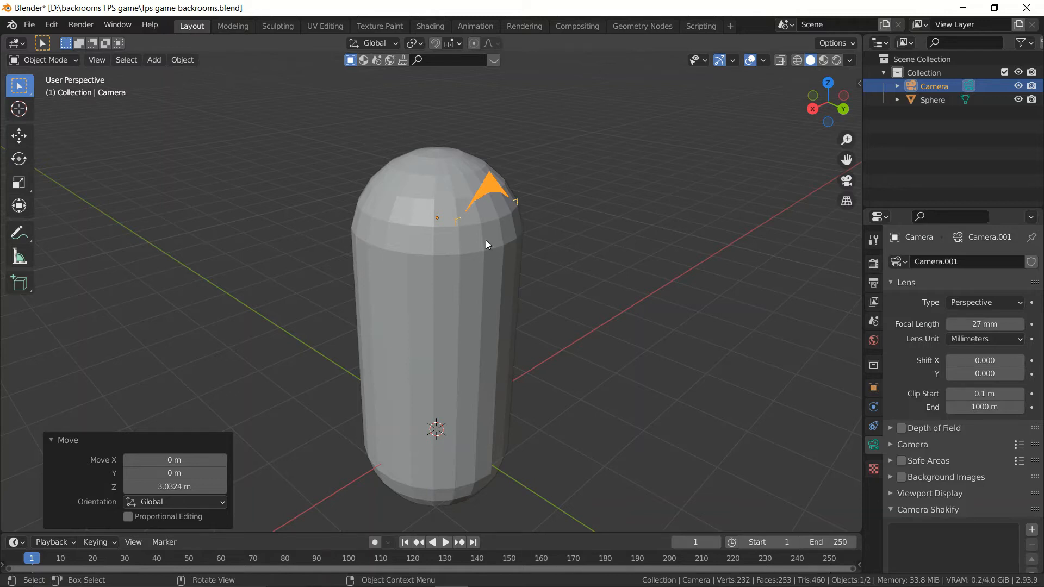
{"action": "scroll", "coordinate": [484, 240], "scroll_direction": "down", "scroll_amount": 4}
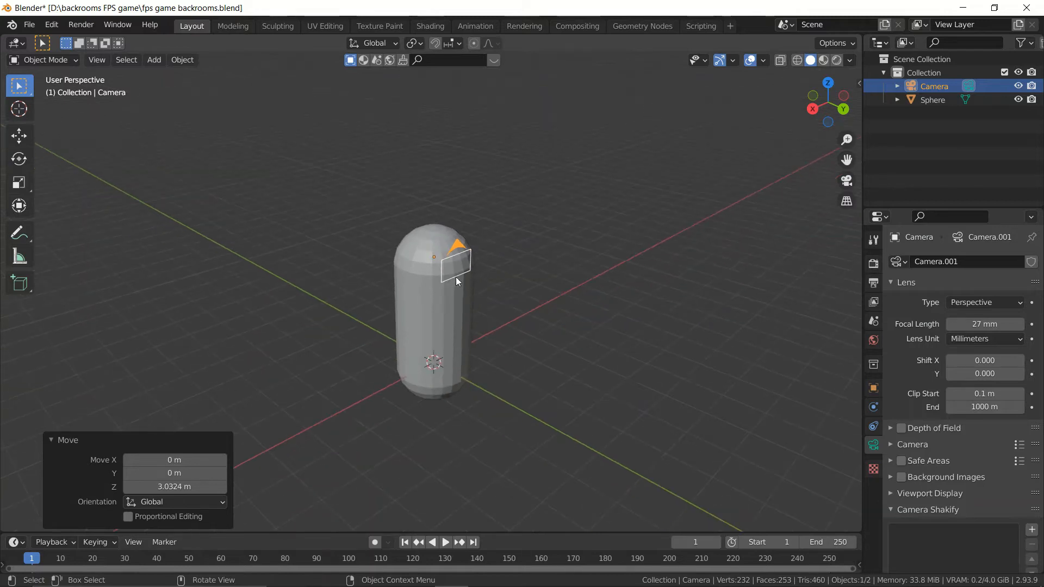
{"action": "left_click", "coordinate": [448, 318]}
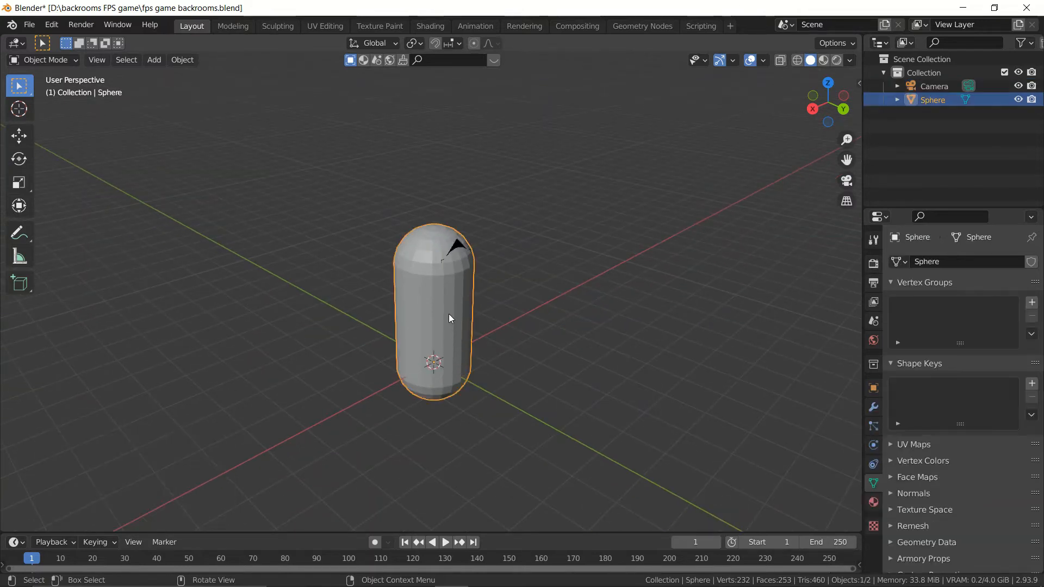
{"action": "left_click", "coordinate": [872, 388]}
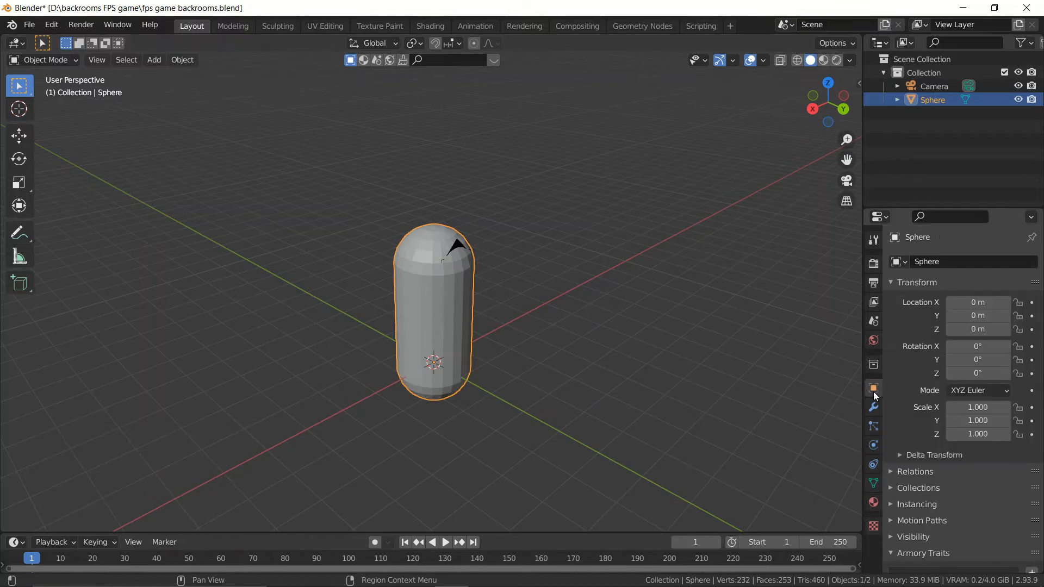
{"action": "scroll", "coordinate": [927, 477], "scroll_direction": "down", "scroll_amount": 5}
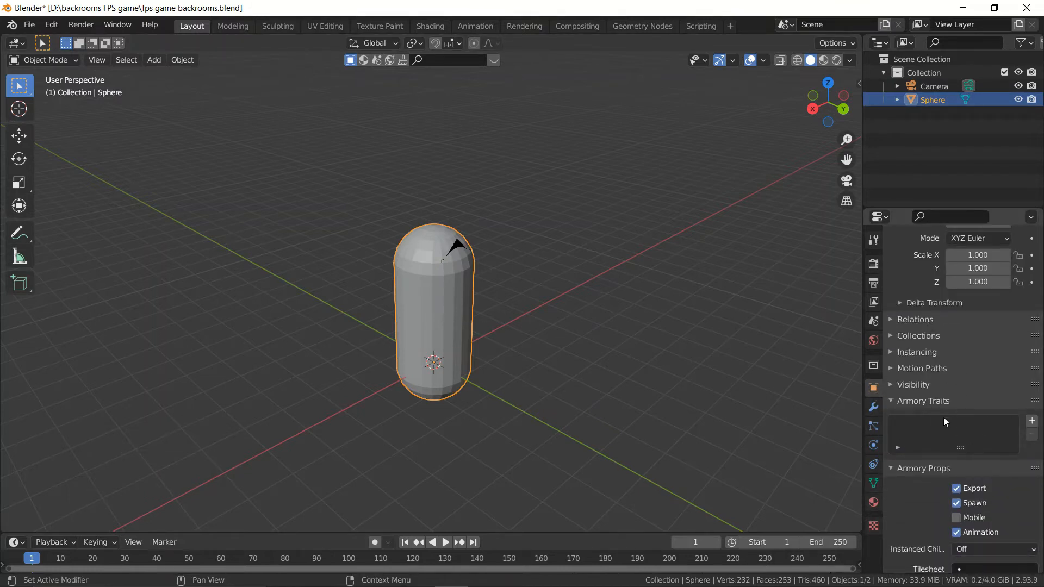
{"action": "left_click", "coordinate": [1031, 421]}
{"action": "left_click", "coordinate": [840, 452]}
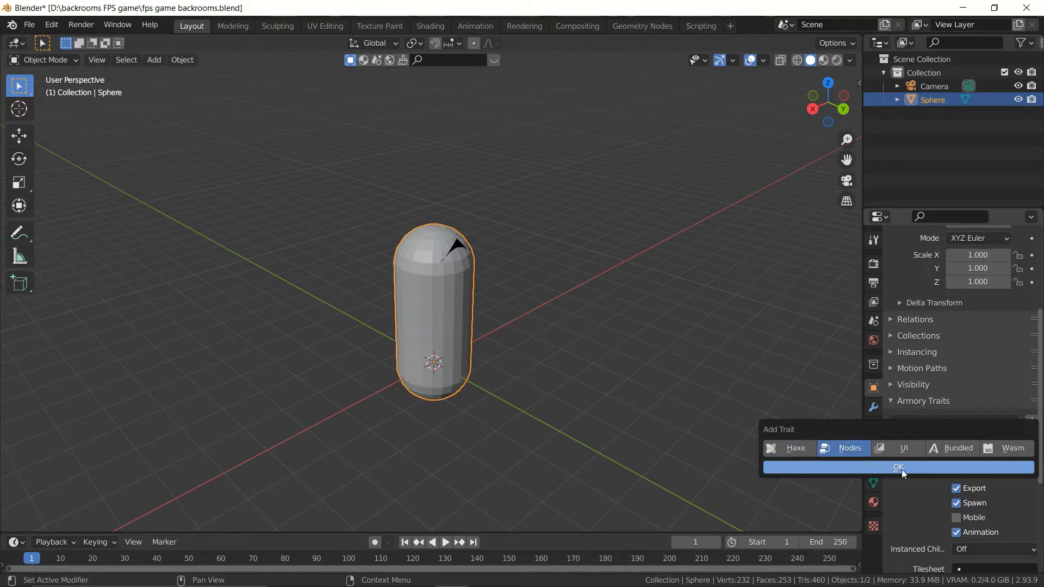
{"action": "left_click", "coordinate": [905, 468]}
Step: Create a new node tree named Controller for the capsule's trait
{"action": "scroll", "coordinate": [924, 439], "scroll_direction": "down", "scroll_amount": 3}
{"action": "left_click", "coordinate": [909, 405]}
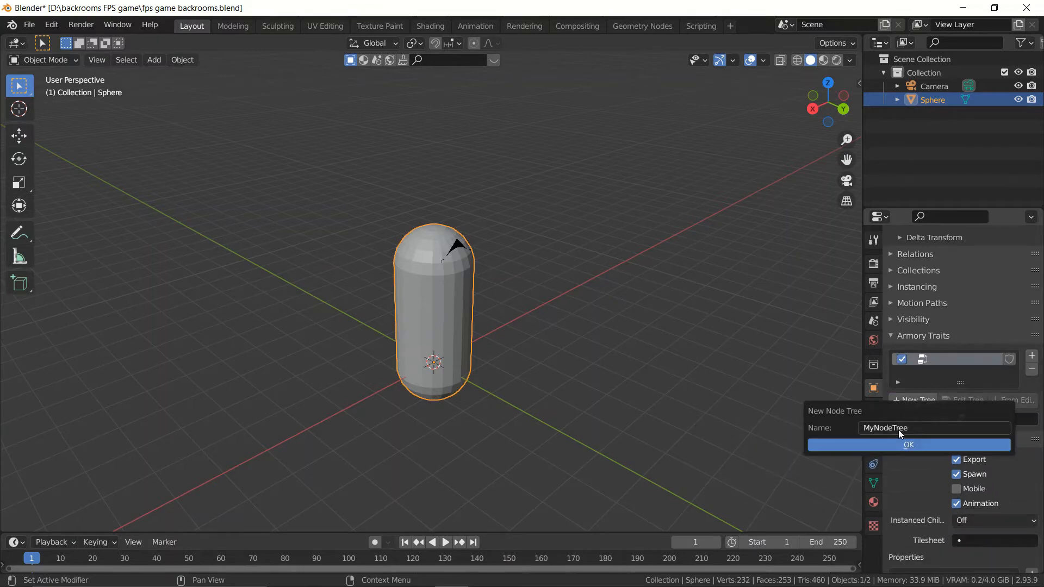
{"action": "left_click", "coordinate": [916, 429]}
{"action": "type", "text": "Con"}
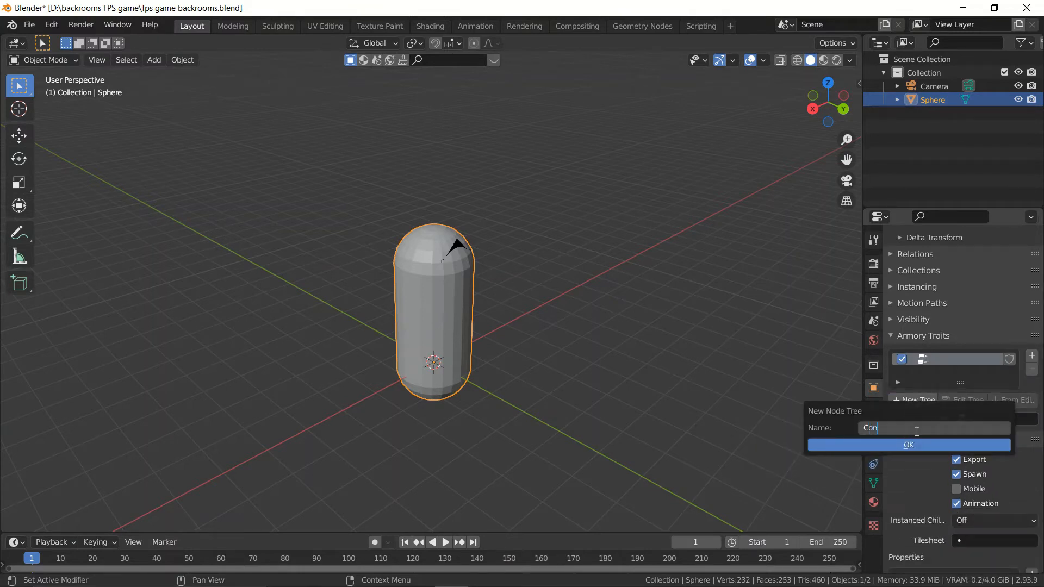
{"action": "type", "text": "troller"}
{"action": "key", "text": "Return"}
{"action": "key", "text": "Return"}
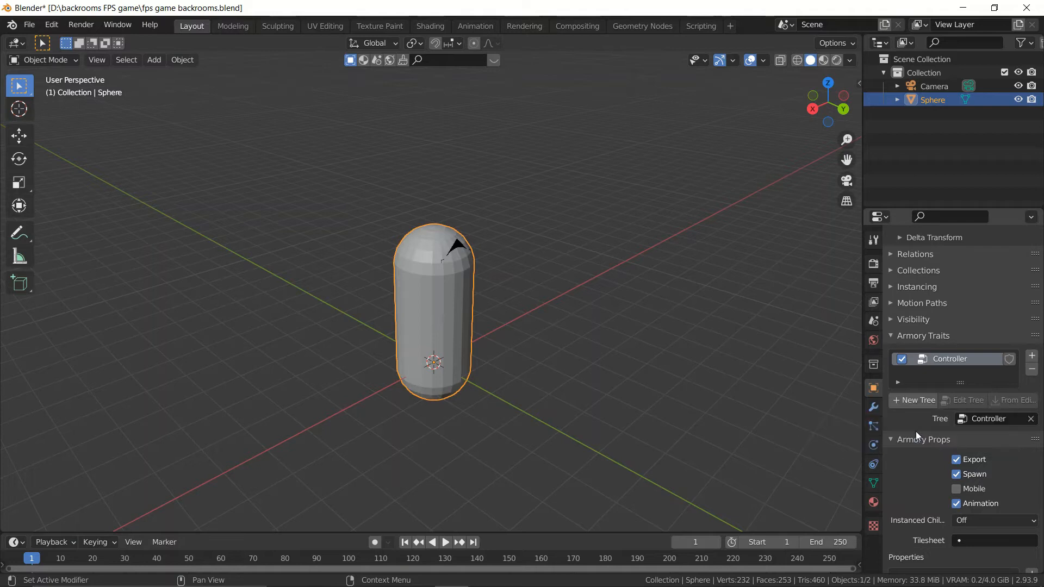
Step: Switch to the Scripting workspace and join the Python console and info log areas into the 3D viewport
{"action": "left_click", "coordinate": [698, 25]}
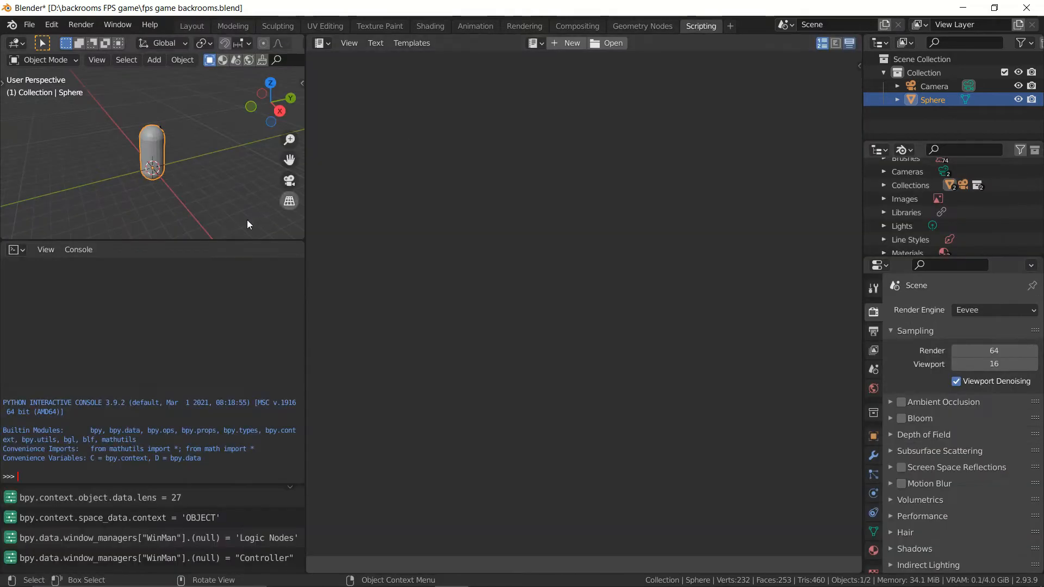
{"action": "right_click", "coordinate": [218, 241]}
{"action": "left_click", "coordinate": [206, 281]}
{"action": "left_click", "coordinate": [168, 353]}
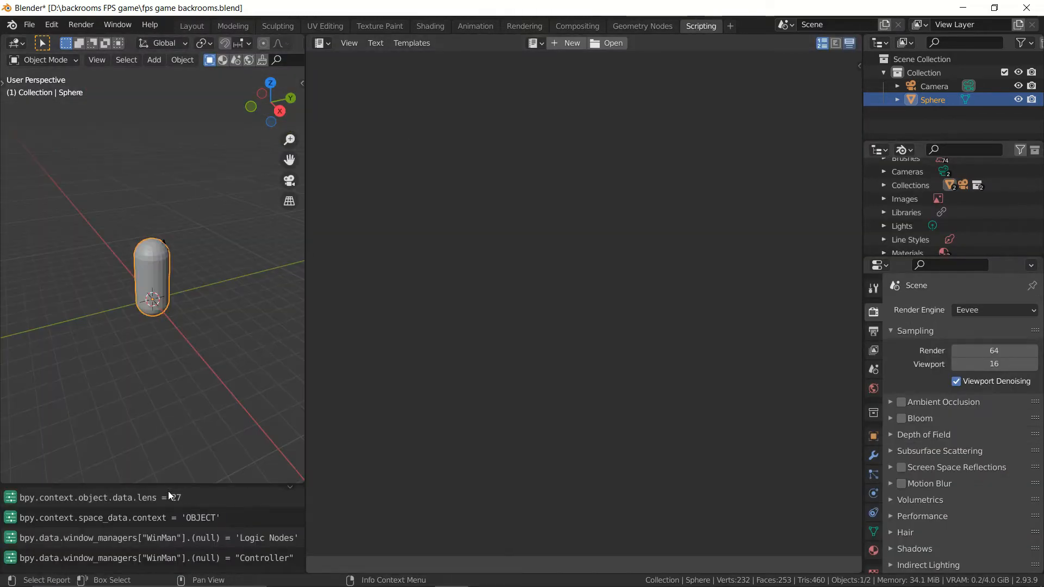
{"action": "right_click", "coordinate": [168, 483]}
{"action": "left_click", "coordinate": [166, 484]}
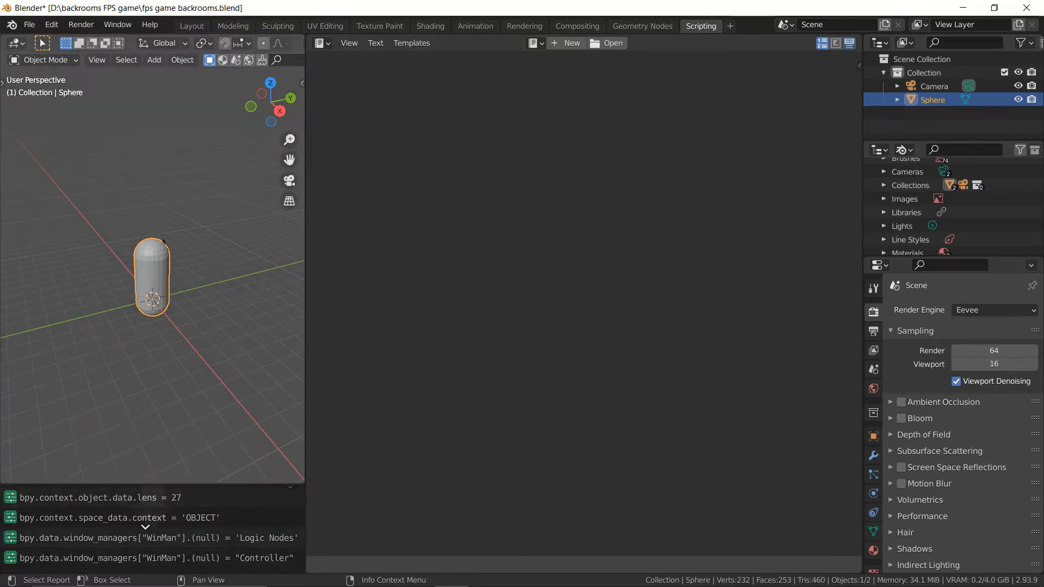
{"action": "left_click", "coordinate": [145, 525]}
{"action": "scroll", "coordinate": [184, 452], "scroll_direction": "up", "scroll_amount": 5}
{"action": "middle_click_drag", "start_coordinate": [166, 447], "coordinate": [112, 392]}
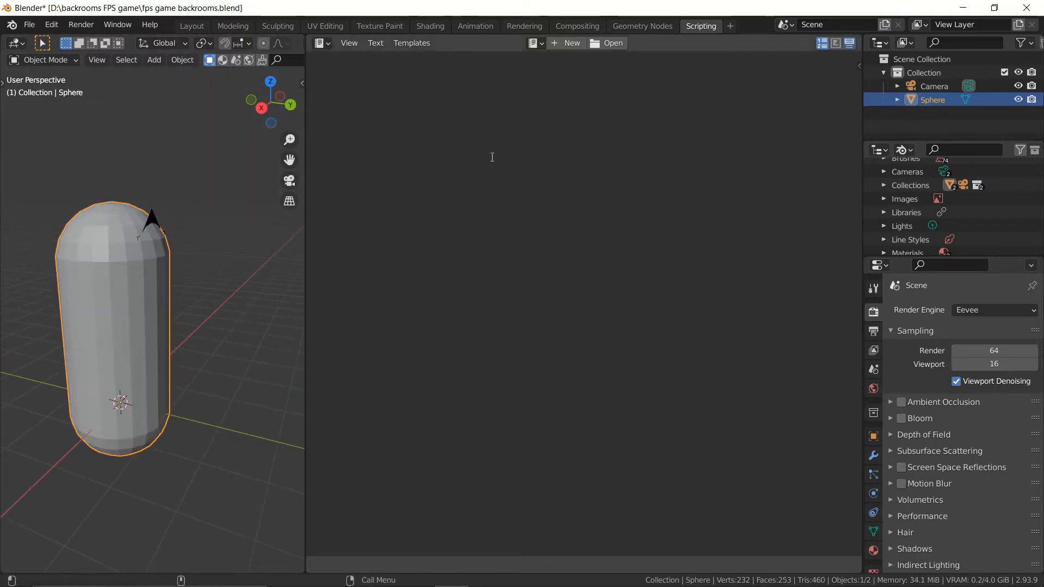
Step: Change the text editor area to the logic node editor, hide its sidebar and load the Controller node tree
{"action": "left_click", "coordinate": [324, 43]}
{"action": "left_click", "coordinate": [358, 155]}
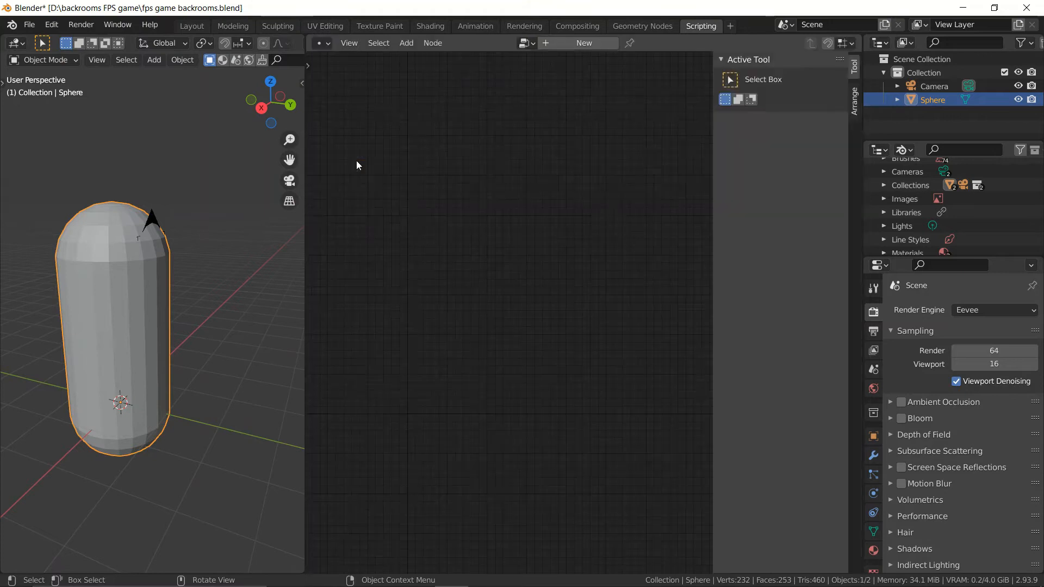
{"action": "key", "text": "n"}
{"action": "left_click", "coordinate": [524, 43]}
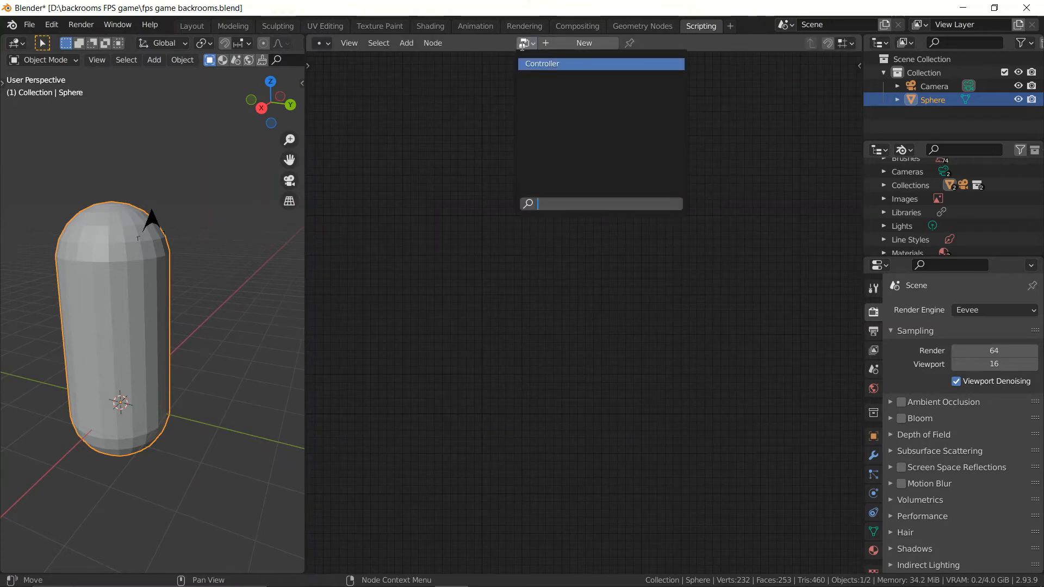
{"action": "key", "text": "Return"}
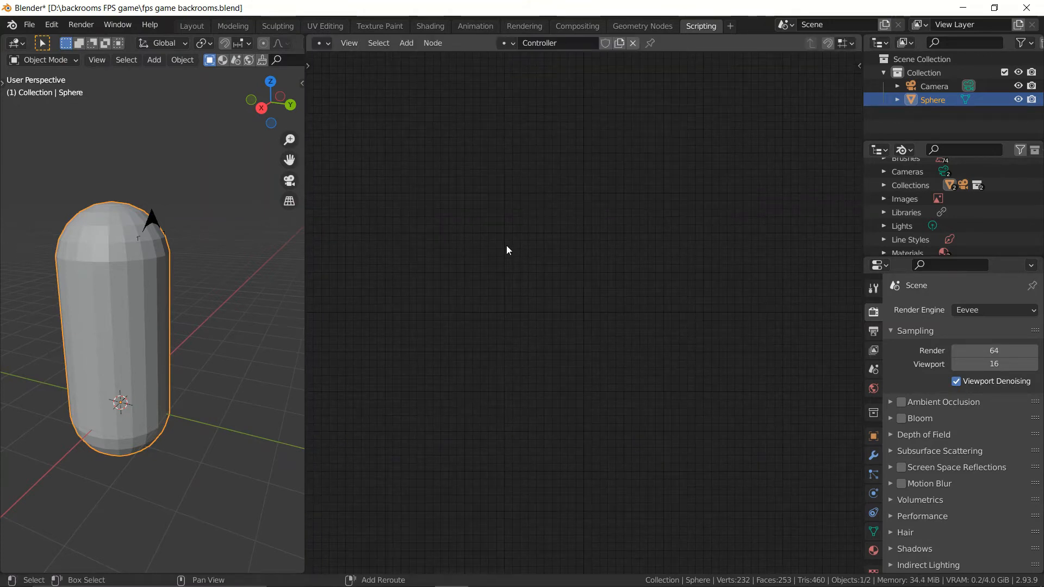
Step: Add an On Update node to the Controller tree and place it near the upper part of the canvas
{"action": "key", "text": "shift+a"}
{"action": "mouse_move", "coordinate": [507, 246]}
{"action": "type", "text": "on upd"}
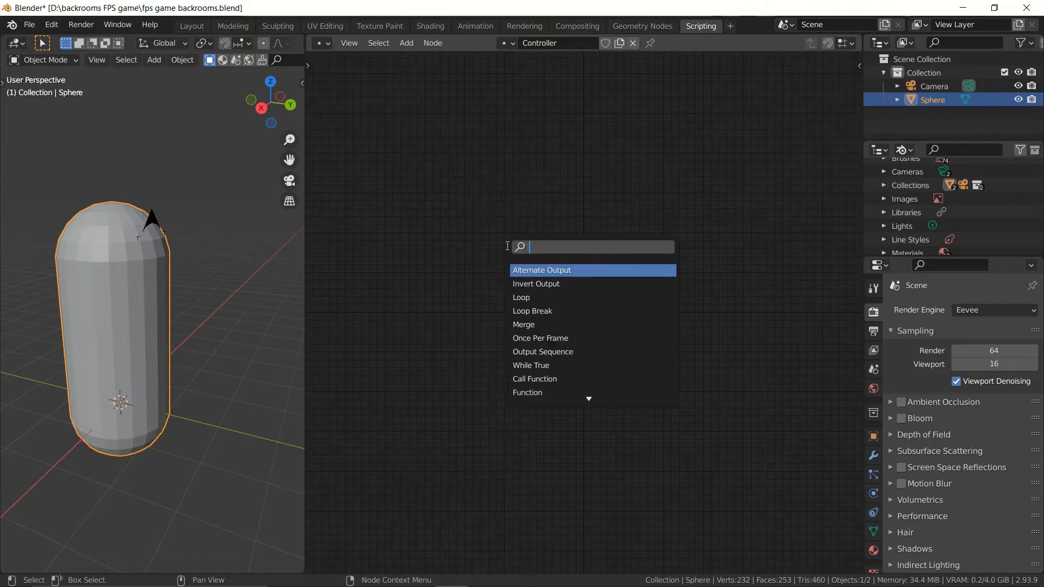
{"action": "type", "text": "ate"}
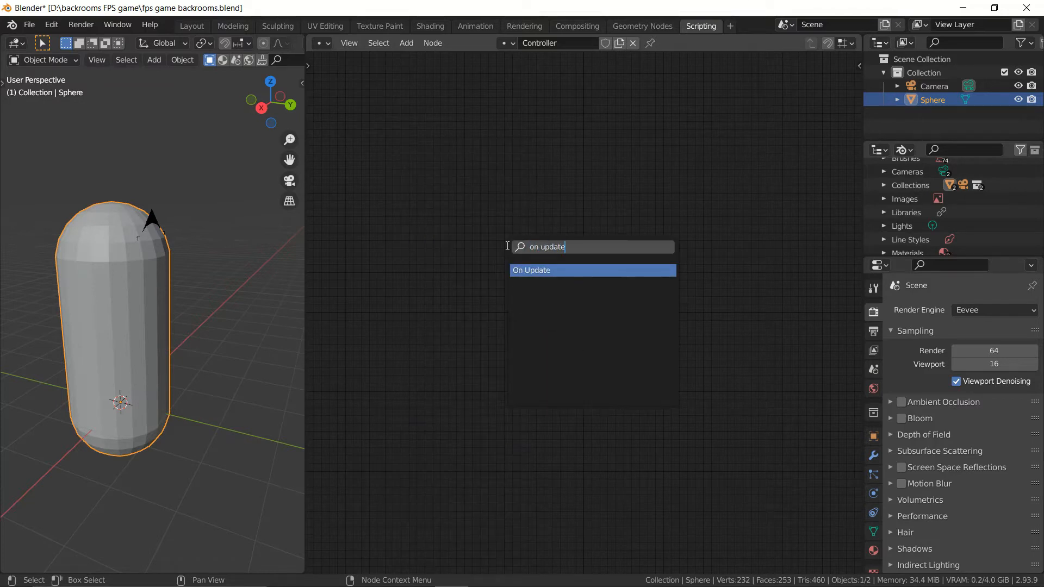
{"action": "key", "text": "Return"}
{"action": "left_click", "coordinate": [479, 162]}
{"action": "scroll", "coordinate": [487, 182], "scroll_direction": "up", "scroll_amount": 5}
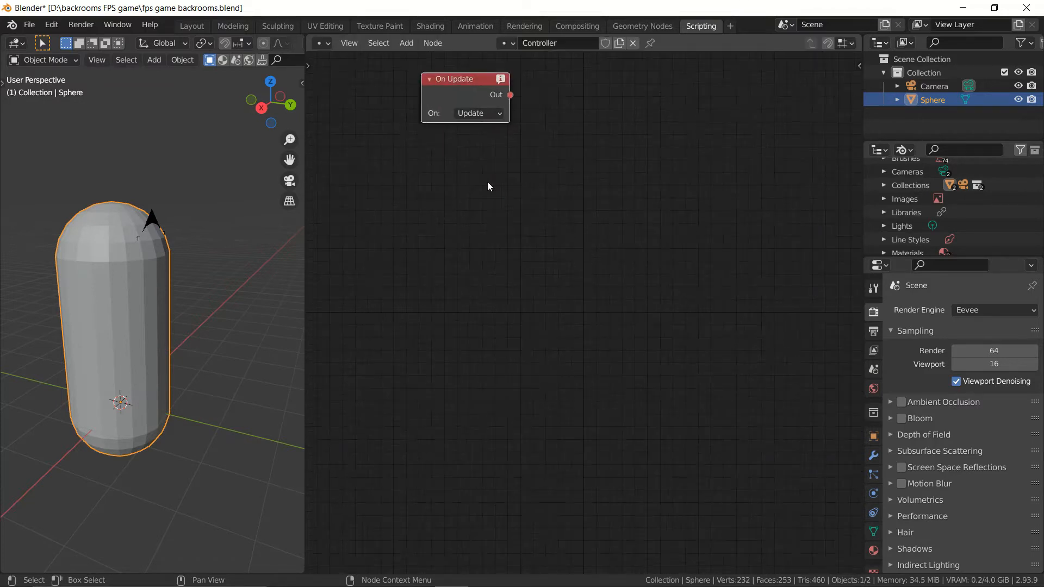
Step: Add a Rotate Object node beside the On Update node
{"action": "middle_click_drag", "start_coordinate": [498, 175], "coordinate": [507, 236]}
{"action": "scroll", "coordinate": [503, 217], "scroll_direction": "up", "scroll_amount": 1}
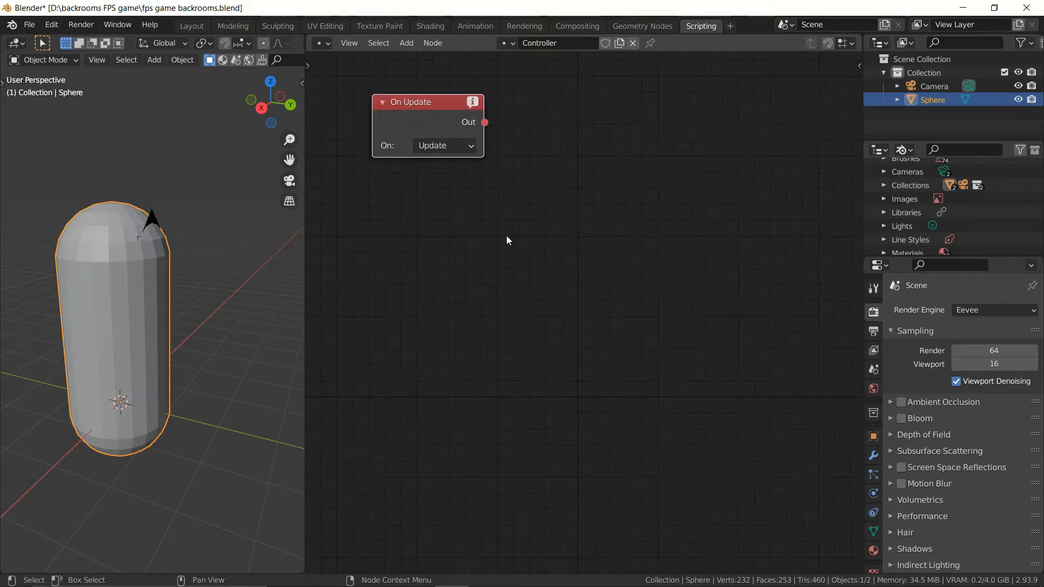
{"action": "scroll", "coordinate": [590, 229], "scroll_direction": "down", "scroll_amount": 1}
{"action": "middle_click_drag", "start_coordinate": [590, 229], "coordinate": [579, 207]}
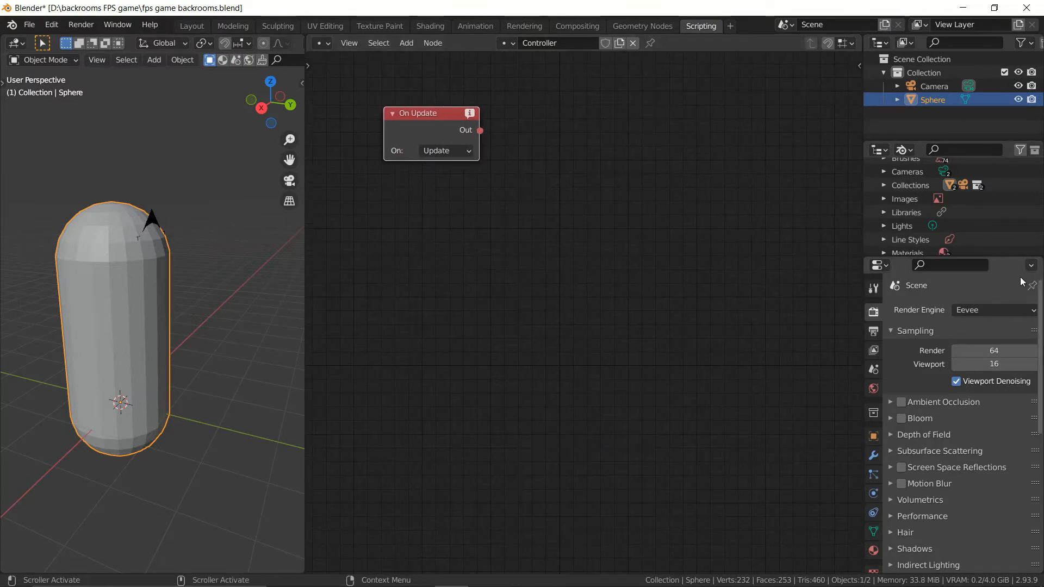
{"action": "key", "text": "shift+a"}
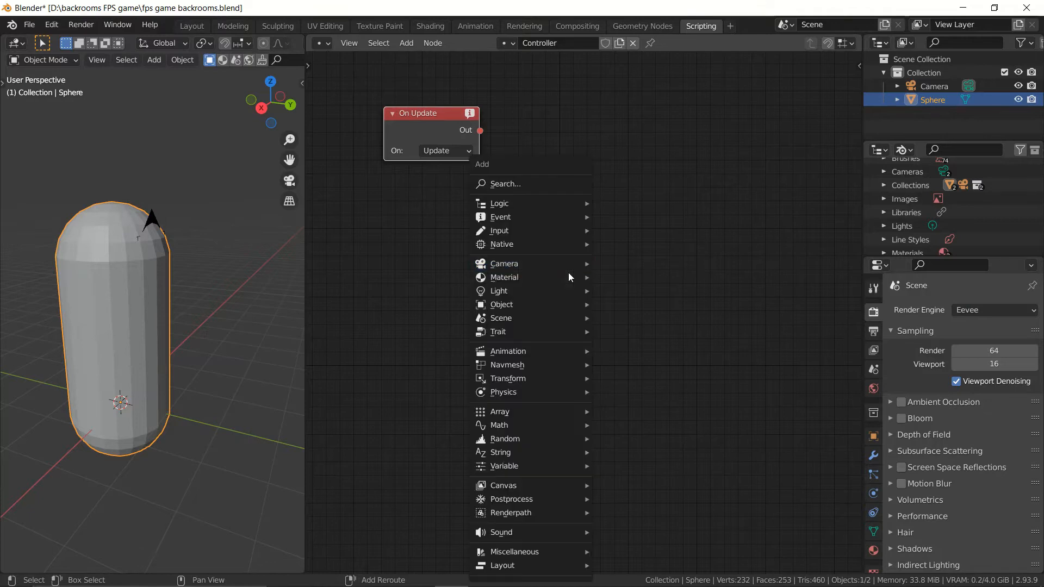
{"action": "type", "text": "rot"}
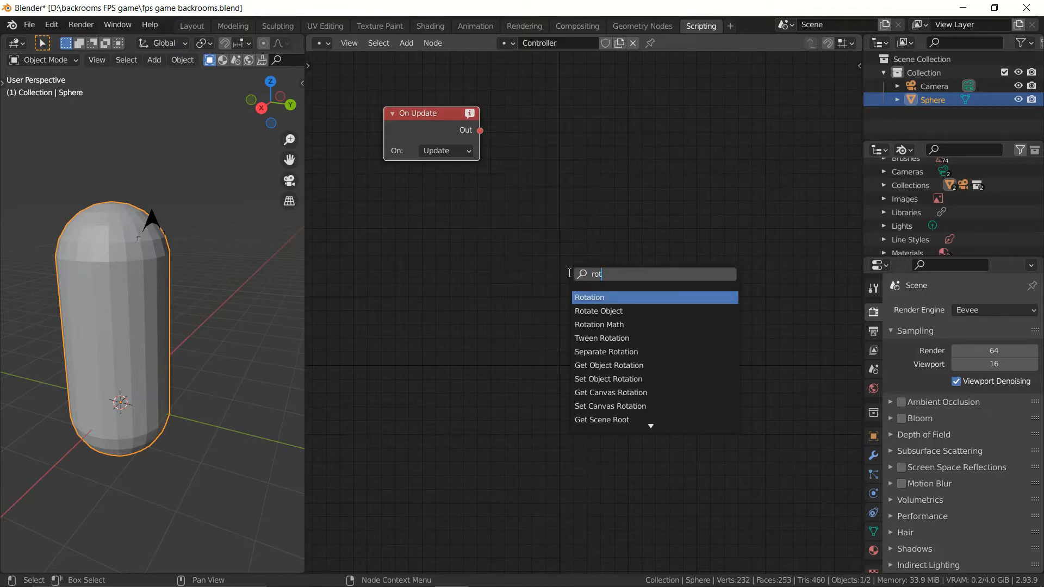
{"action": "key", "text": "Down"}
{"action": "key", "text": "Return"}
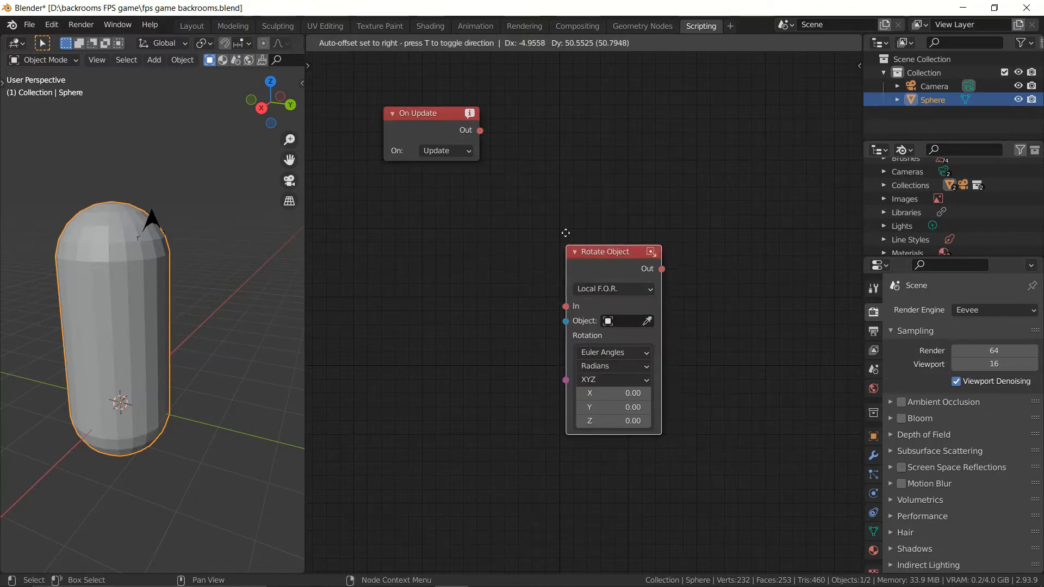
{"action": "left_click", "coordinate": [580, 163]}
Step: Connect On Update's Out to Rotate Object's In and choose Camera as the object to rotate
{"action": "left_click_drag", "start_coordinate": [480, 130], "coordinate": [572, 181]}
{"action": "left_click", "coordinate": [622, 191]}
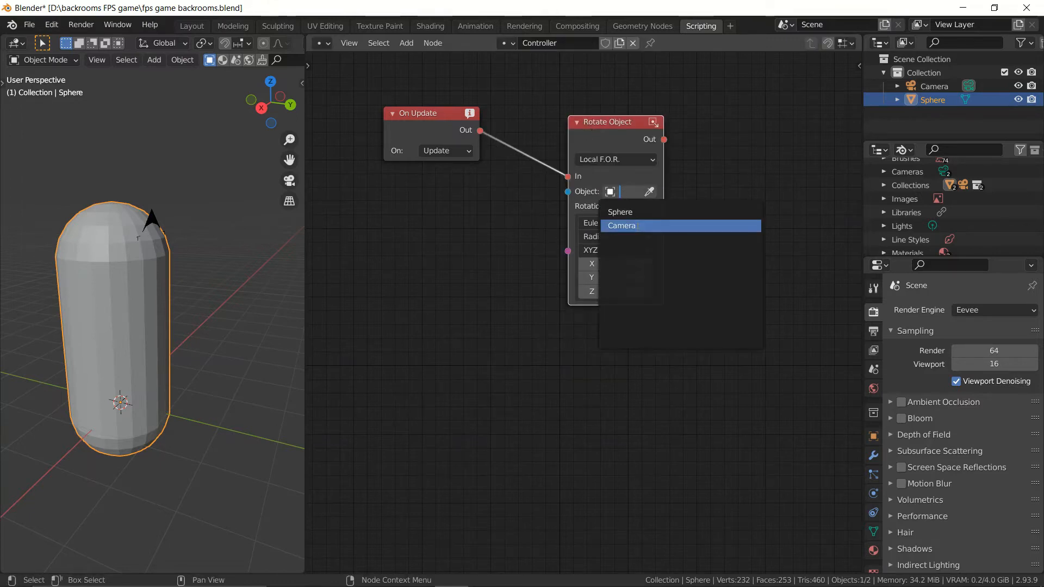
{"action": "left_click", "coordinate": [637, 221]}
Step: Add a Get Mouse Movement node below the On Update node
{"action": "middle_click_drag", "start_coordinate": [475, 224], "coordinate": [578, 237]}
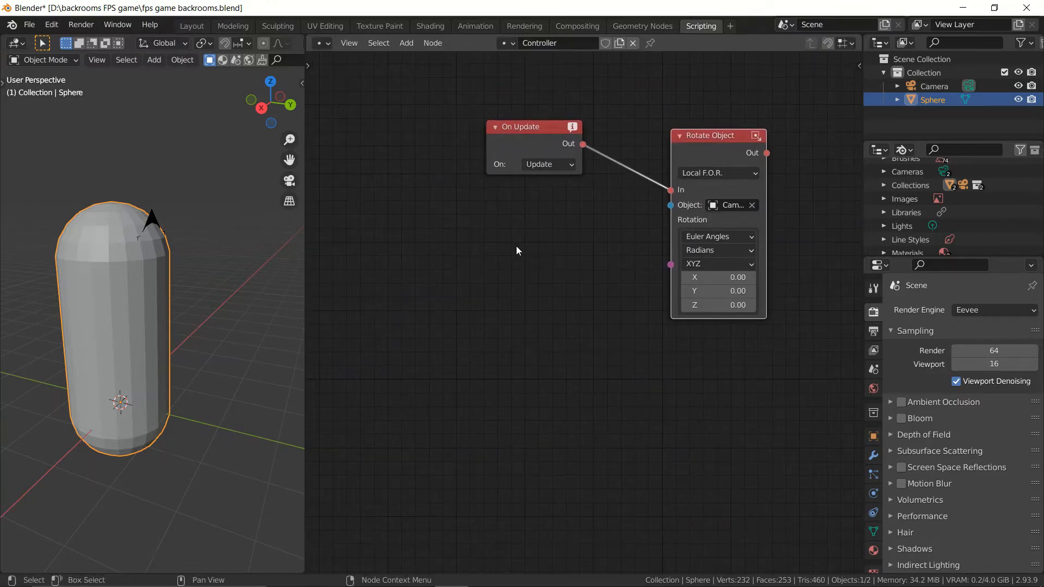
{"action": "scroll", "coordinate": [517, 246], "scroll_direction": "down", "scroll_amount": 1}
{"action": "middle_click_drag", "start_coordinate": [516, 245], "coordinate": [587, 194]}
{"action": "key", "text": "shift+a"}
{"action": "type", "text": "mo"}
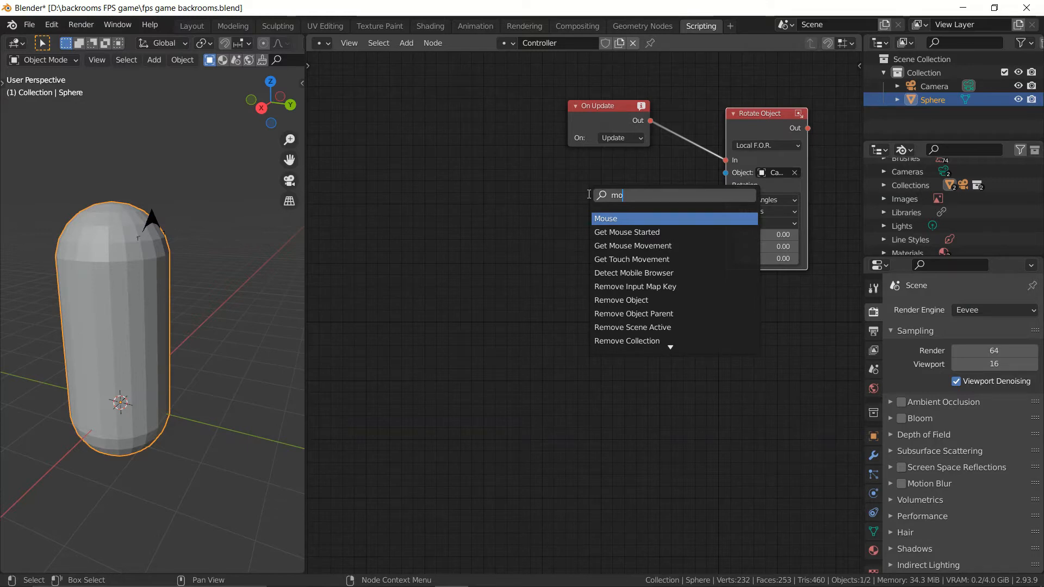
{"action": "key", "text": "Down"}
{"action": "key", "text": "Down"}
{"action": "key", "text": "Return"}
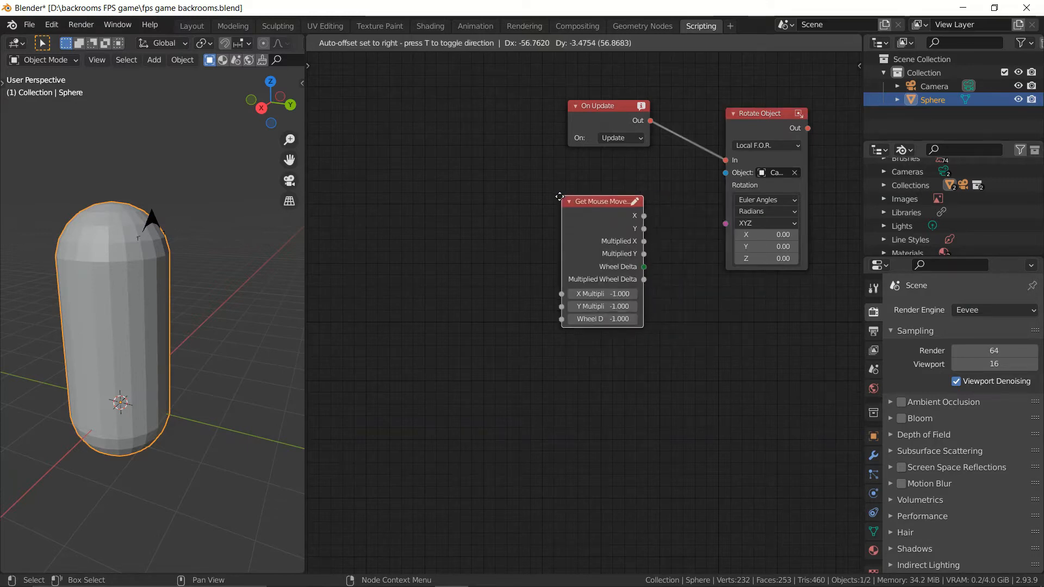
{"action": "left_click", "coordinate": [559, 196]}
Step: Move the Get Mouse Movement node farther left to leave room between it and Rotate Object
{"action": "scroll", "coordinate": [601, 277], "scroll_direction": "up", "scroll_amount": 2}
{"action": "middle_click_drag", "start_coordinate": [601, 277], "coordinate": [443, 346]}
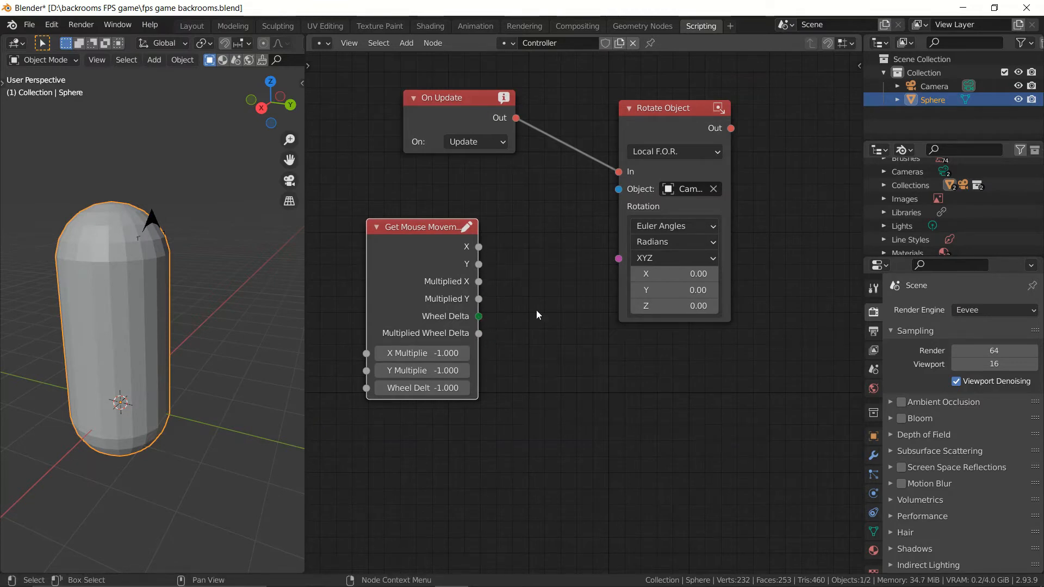
{"action": "left_click_drag", "start_coordinate": [478, 299], "coordinate": [613, 270]}
{"action": "left_click_drag", "start_coordinate": [469, 269], "coordinate": [390, 262]}
{"action": "left_click_drag", "start_coordinate": [399, 246], "coordinate": [298, 252]}
{"action": "middle_click_drag", "start_coordinate": [427, 265], "coordinate": [477, 223]}
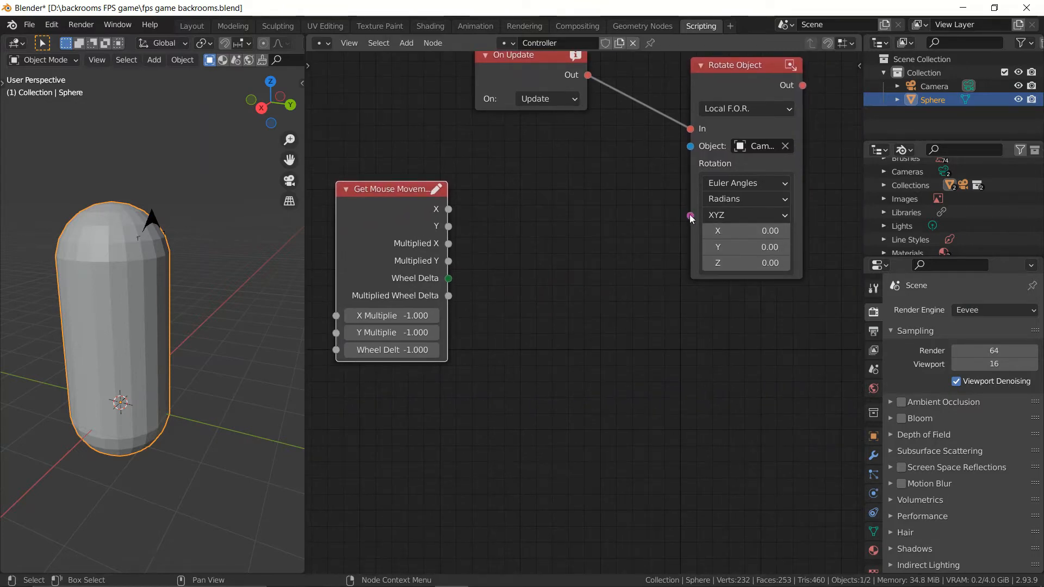
{"action": "left_click_drag", "start_coordinate": [690, 216], "coordinate": [658, 227]}
Step: Add a Vector node between Get Mouse Movement and Rotate Object, and connect its output to the Rotation input
{"action": "key", "text": "shift+a"}
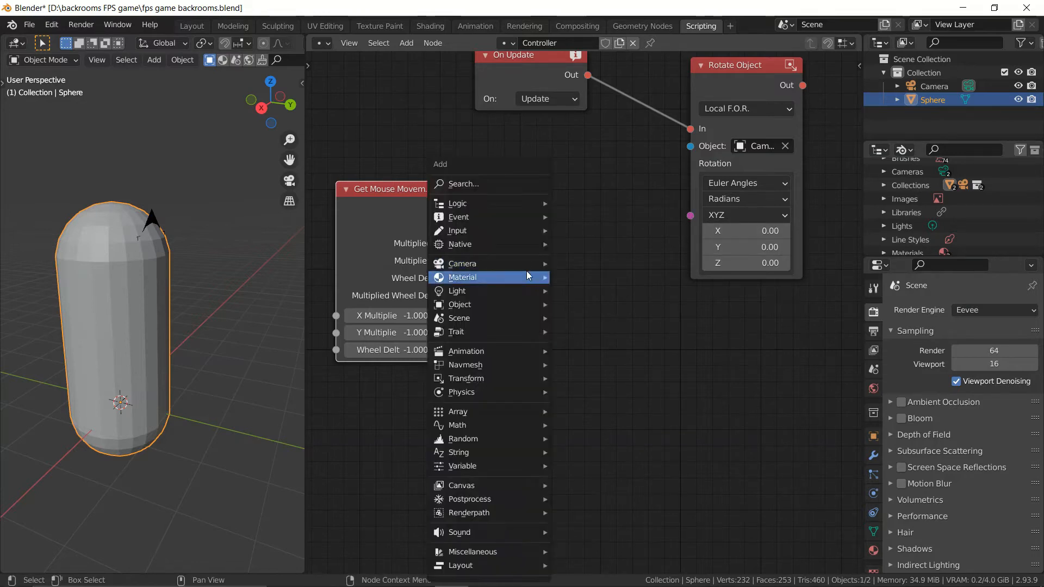
{"action": "type", "text": "vect"}
{"action": "key", "text": "Return"}
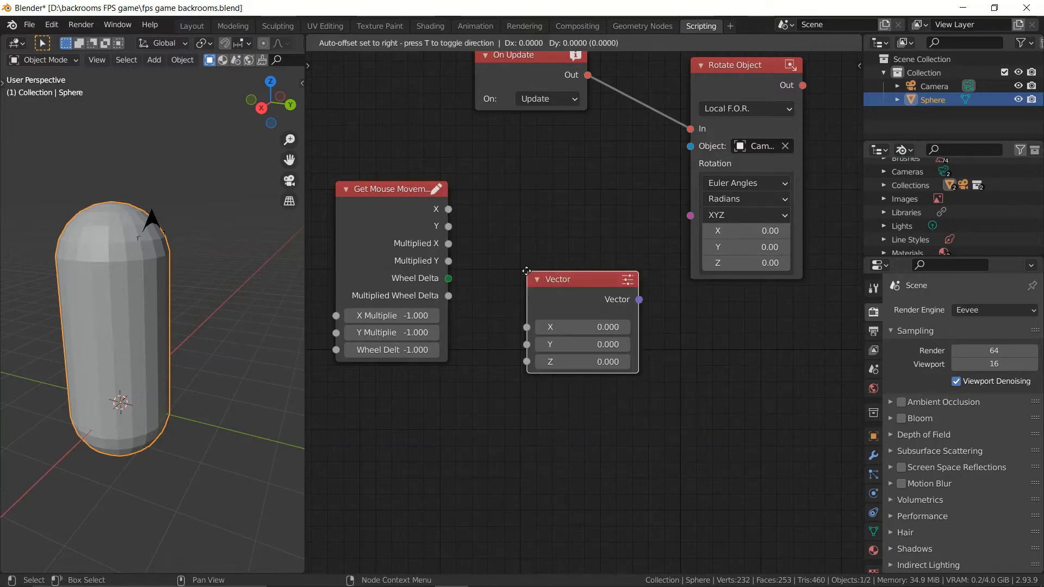
{"action": "left_click", "coordinate": [526, 181]}
{"action": "left_click_drag", "start_coordinate": [690, 216], "coordinate": [628, 204]}
{"action": "left_click_drag", "start_coordinate": [563, 222], "coordinate": [578, 219]}
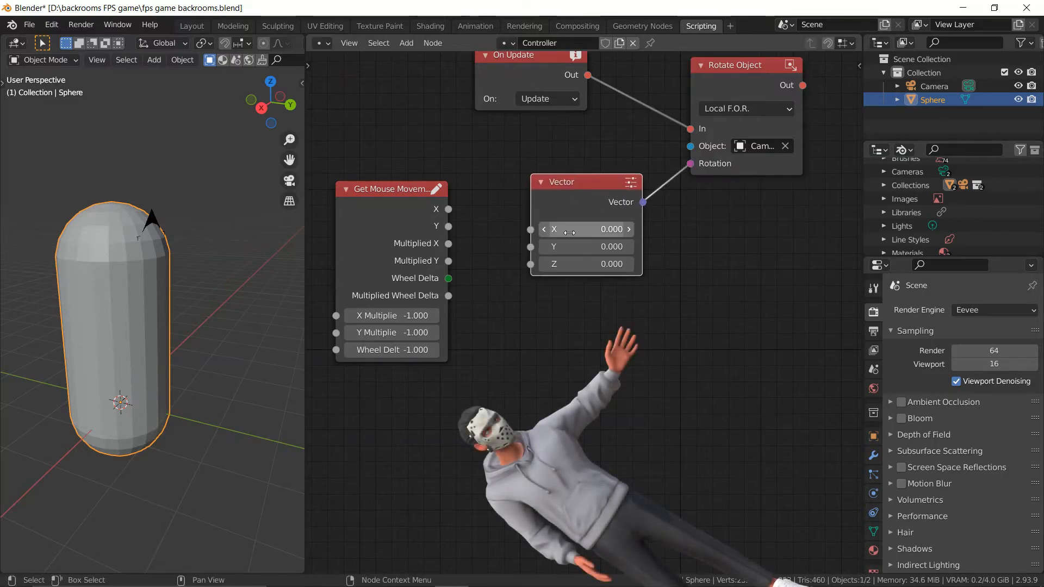
Step: Arrange the Vector node beneath On Update and move Get Mouse Movement to the left of it
{"action": "middle_click_drag", "start_coordinate": [604, 208], "coordinate": [616, 250]}
{"action": "left_click_drag", "start_coordinate": [616, 250], "coordinate": [576, 223]}
{"action": "middle_click_drag", "start_coordinate": [417, 270], "coordinate": [491, 269]}
{"action": "left_click_drag", "start_coordinate": [492, 269], "coordinate": [465, 209]}
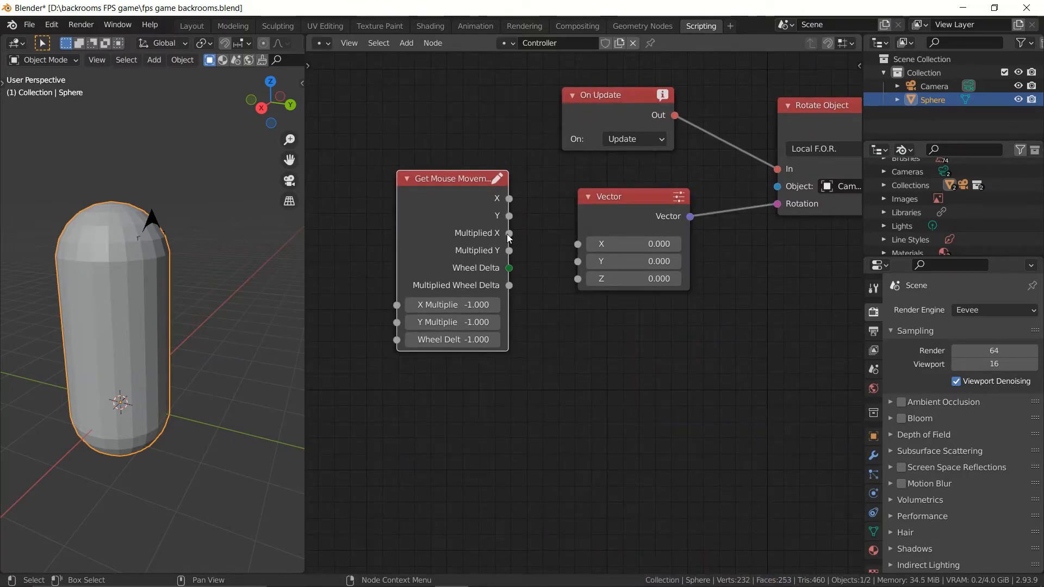
Step: Connect Get Mouse Movement's Multiplied X output to Vector's Y input and move the two nodes closer together
{"action": "middle_click_drag", "start_coordinate": [283, 348], "coordinate": [239, 341]}
{"action": "key", "text": "KP_7"}
{"action": "scroll", "coordinate": [256, 347], "scroll_direction": "up", "scroll_amount": 2}
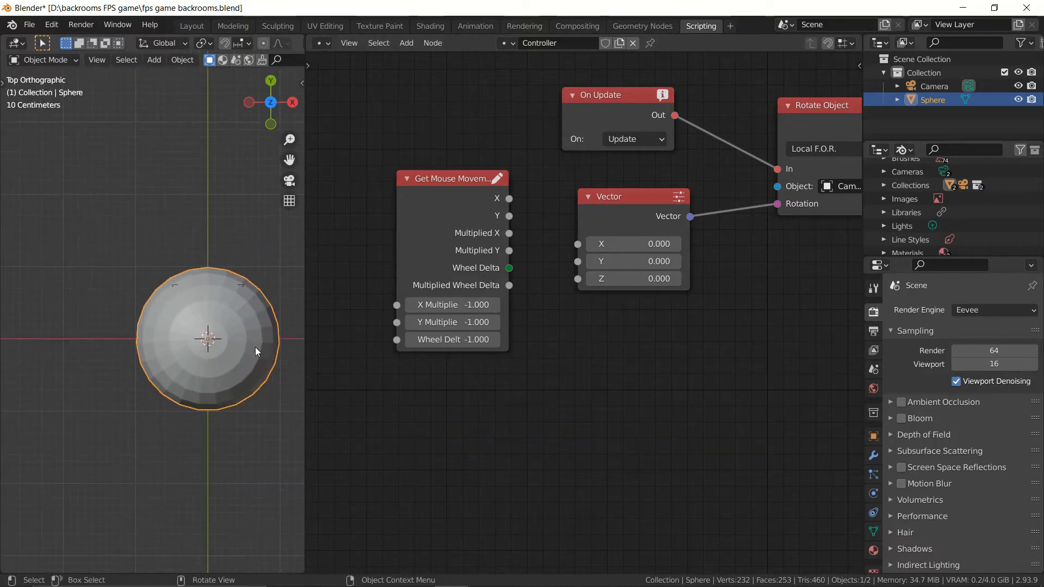
{"action": "middle_click_drag", "start_coordinate": [283, 201], "coordinate": [242, 341]}
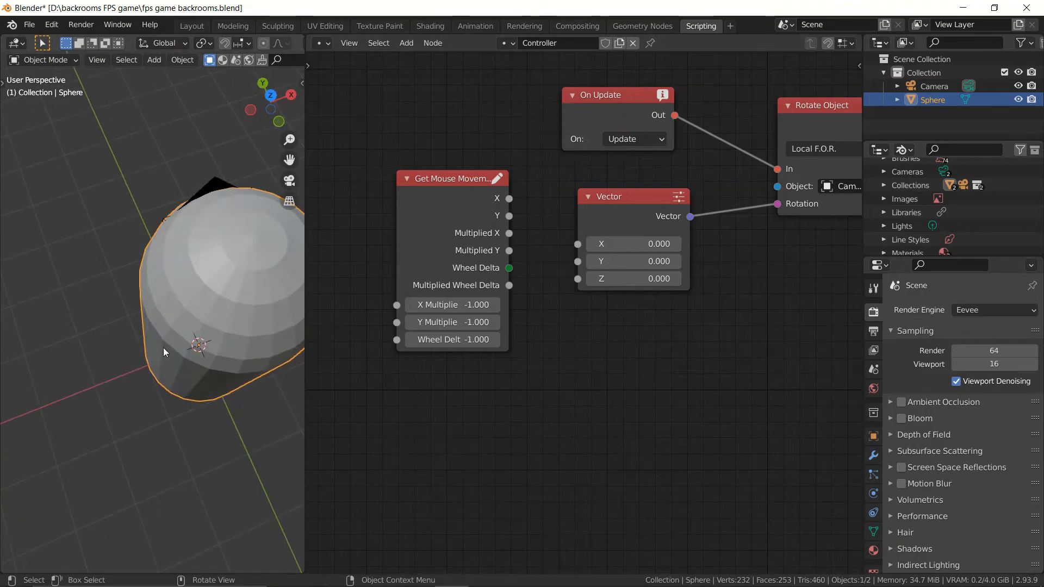
{"action": "middle_click_drag", "start_coordinate": [507, 392], "coordinate": [494, 380]}
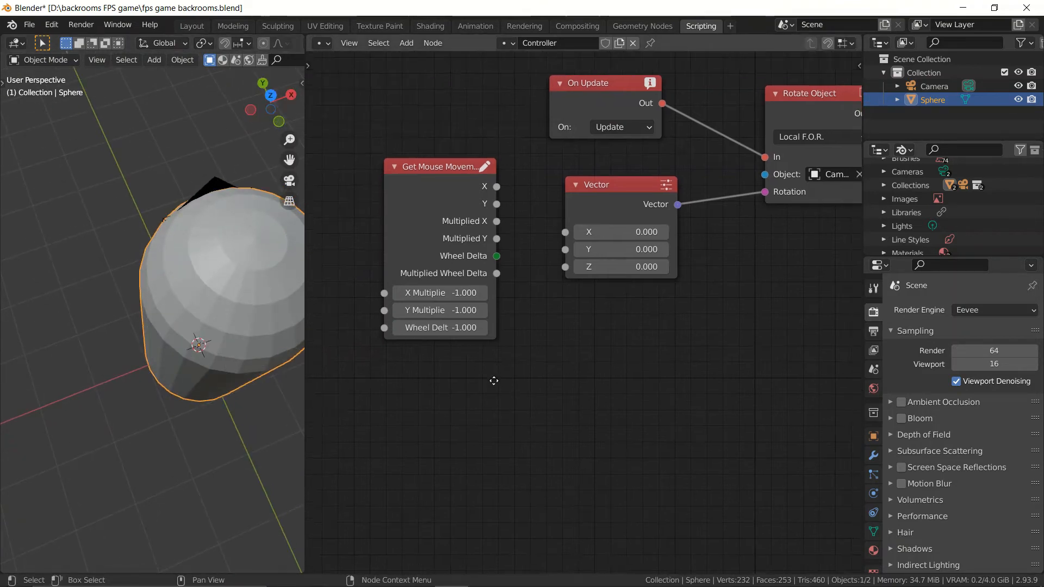
{"action": "left_click", "coordinate": [496, 224]}
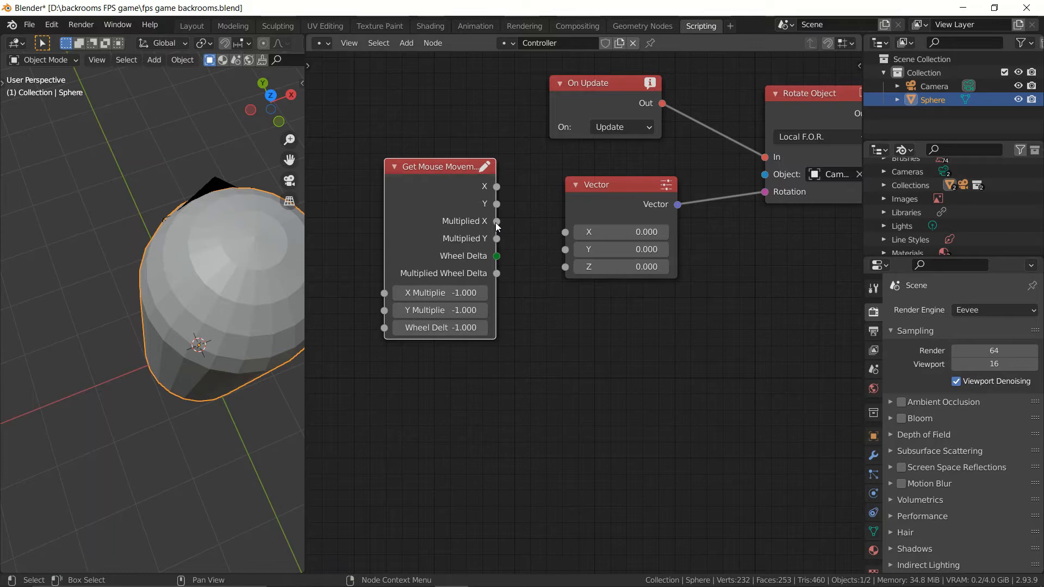
{"action": "left_click_drag", "start_coordinate": [496, 222], "coordinate": [566, 249]}
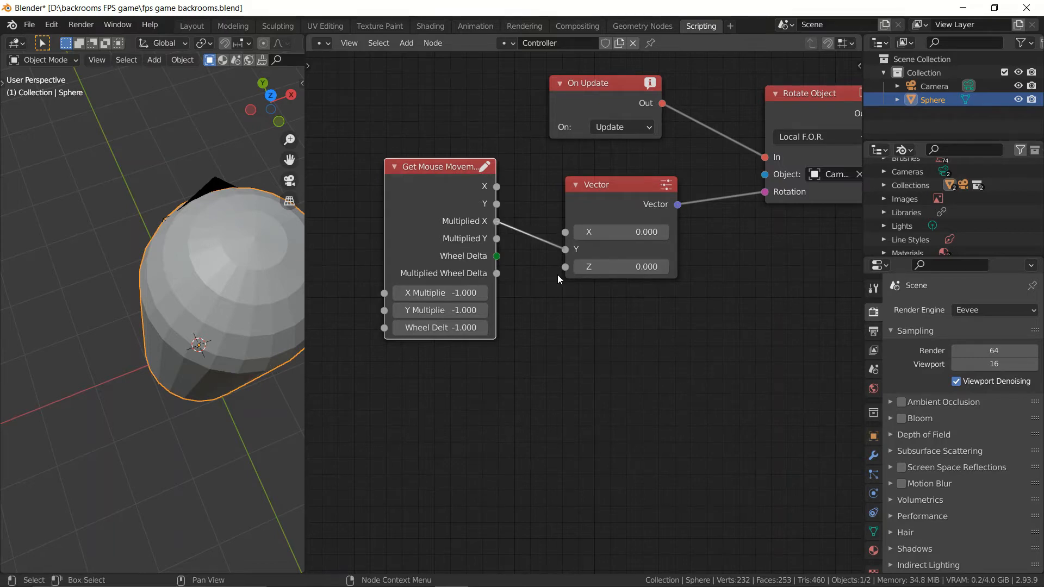
{"action": "left_click_drag", "start_coordinate": [438, 192], "coordinate": [468, 193]}
{"action": "left_click_drag", "start_coordinate": [612, 204], "coordinate": [603, 198]}
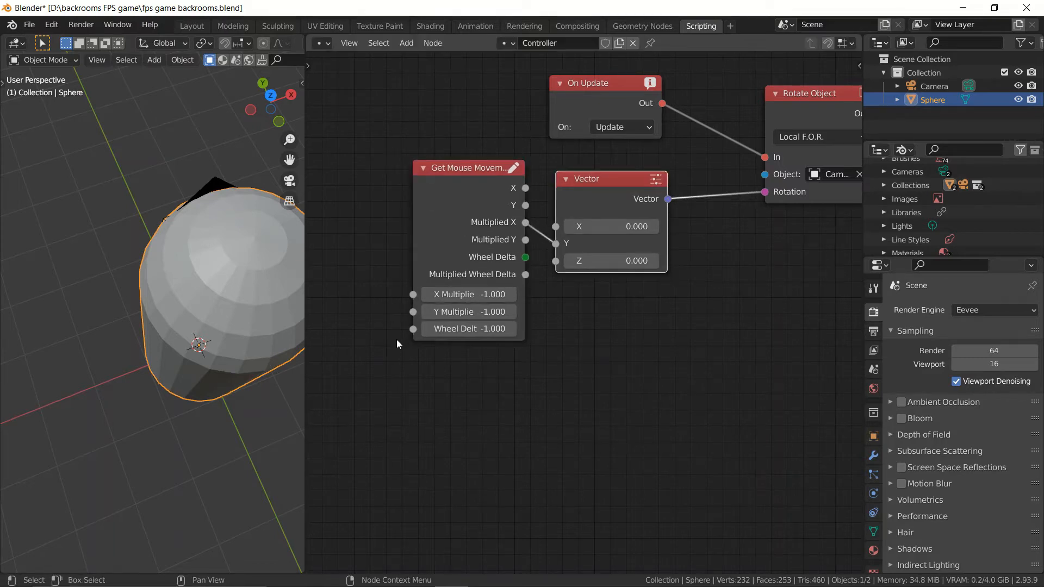
Step: Add a Math node left of Get Mouse Movement and connect its Result to the X Multiplier input
{"action": "middle_click_drag", "start_coordinate": [589, 433], "coordinate": [623, 451]}
{"action": "scroll", "coordinate": [623, 451], "scroll_direction": "down", "scroll_amount": 2}
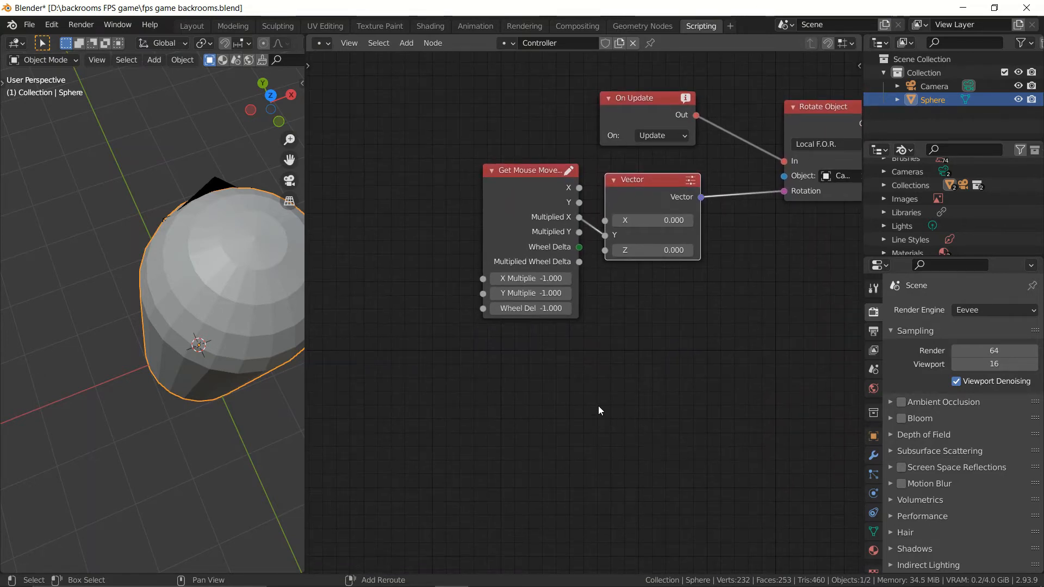
{"action": "key", "text": "shift+a"}
{"action": "type", "text": "s"}
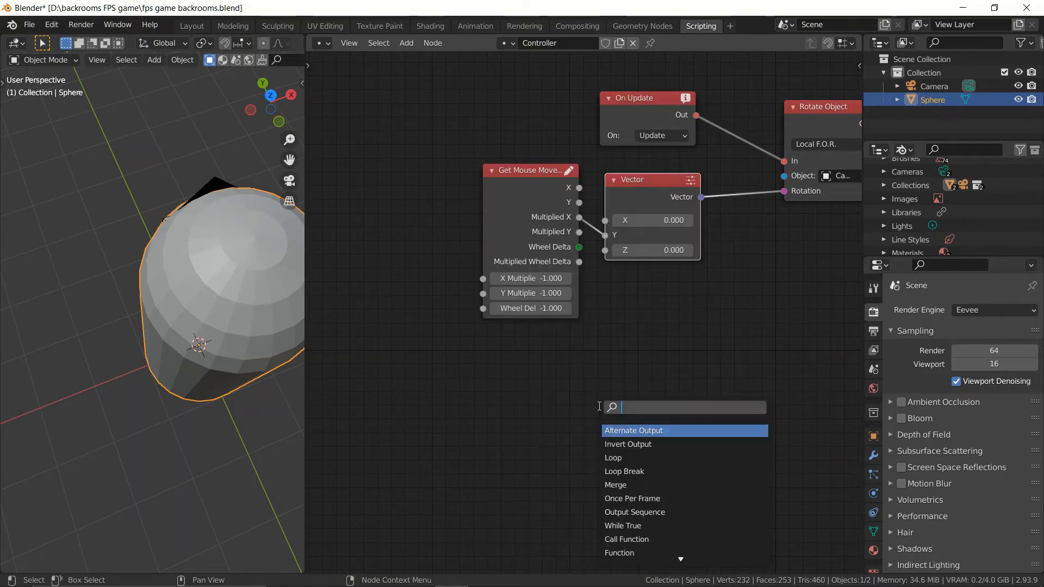
{"action": "type", "text": "math"}
{"action": "key", "text": "Return"}
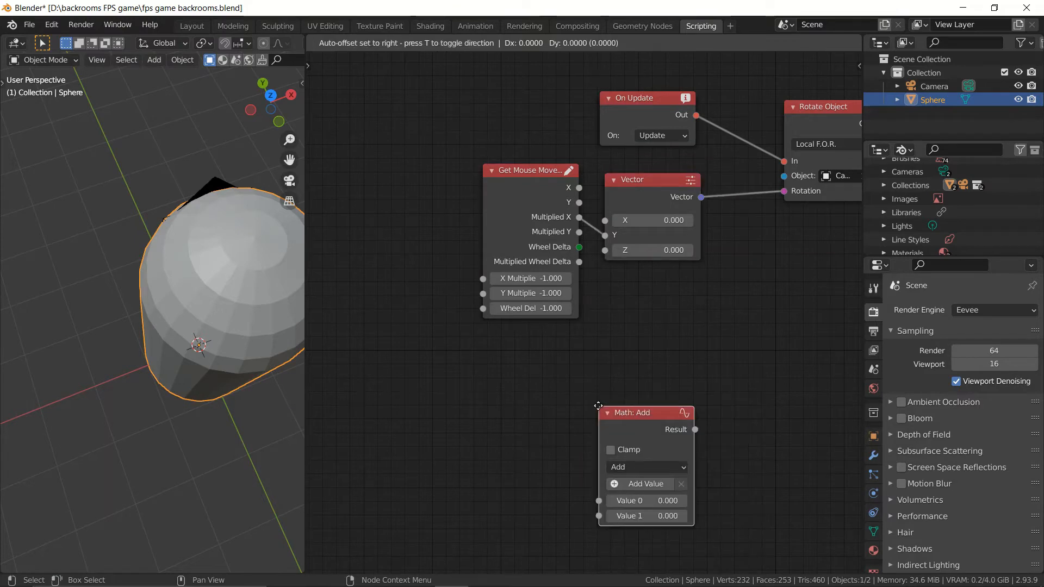
{"action": "left_click", "coordinate": [344, 194]}
{"action": "left_click_drag", "start_coordinate": [440, 218], "coordinate": [485, 284]}
Step: Set the Math node's operation to Multiply
{"action": "left_click_drag", "start_coordinate": [515, 340], "coordinate": [619, 360]}
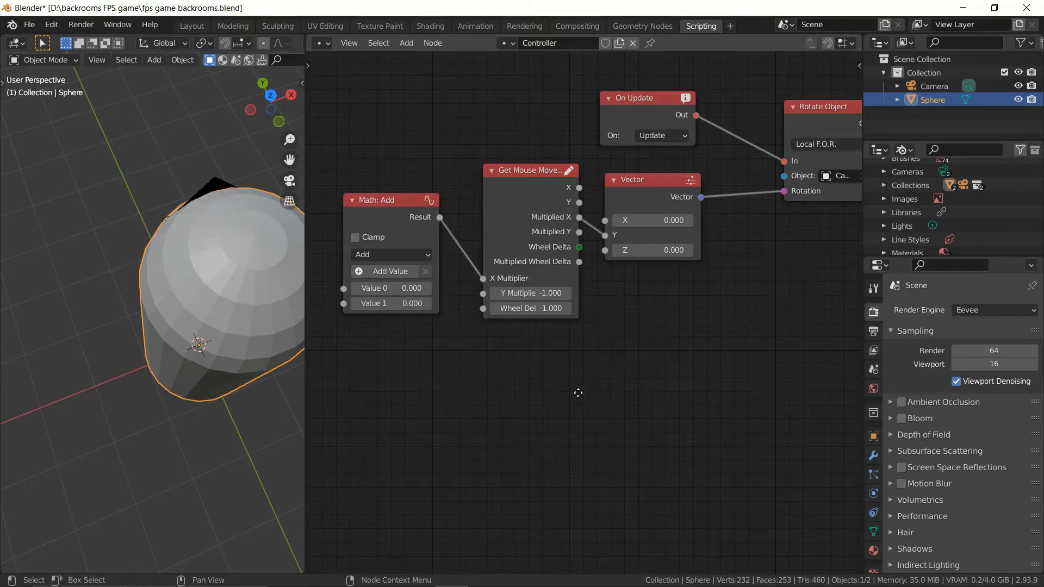
{"action": "middle_click_drag", "start_coordinate": [578, 393], "coordinate": [617, 399]}
{"action": "left_click", "coordinate": [415, 256]}
{"action": "left_click", "coordinate": [424, 293]}
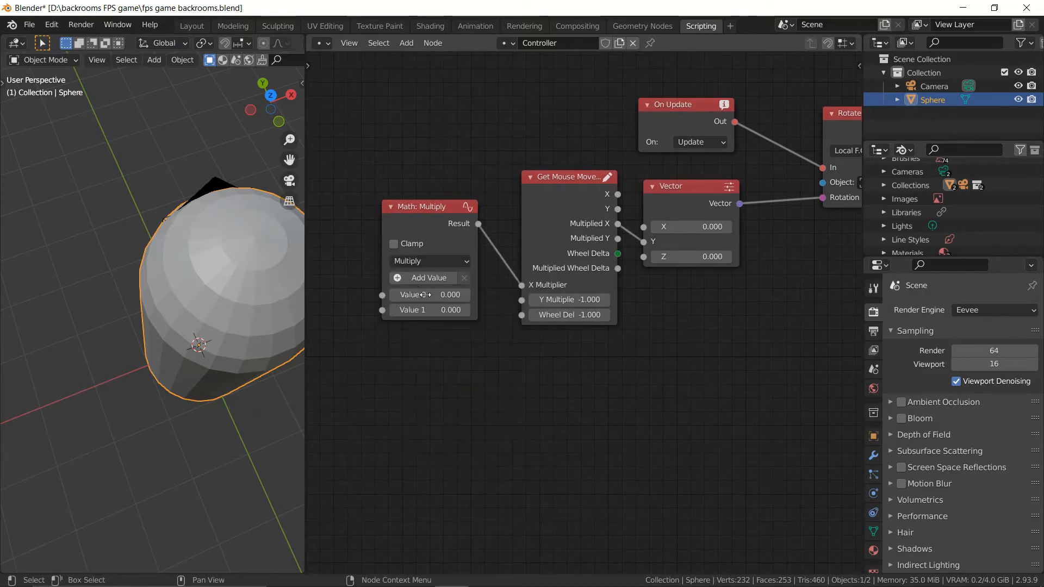
Step: Narrow the 3D viewport to about half its width to give the node editor more room
{"action": "scroll", "coordinate": [482, 367], "scroll_direction": "down", "scroll_amount": 3}
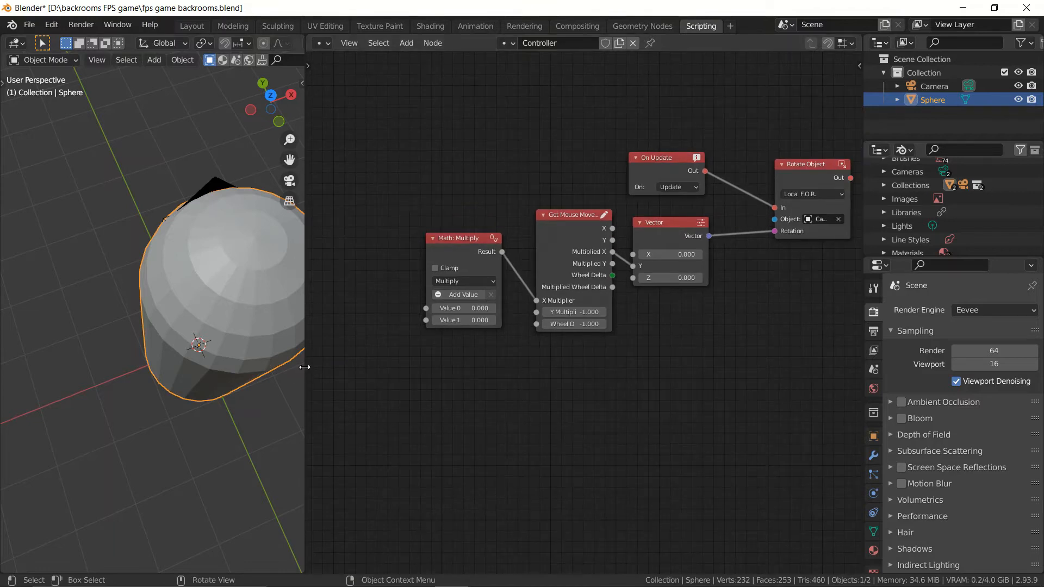
{"action": "left_click_drag", "start_coordinate": [303, 366], "coordinate": [162, 366]}
{"action": "scroll", "coordinate": [73, 361], "scroll_direction": "down", "scroll_amount": 4}
{"action": "middle_click_drag", "start_coordinate": [73, 361], "coordinate": [45, 360], "text": "shift"}
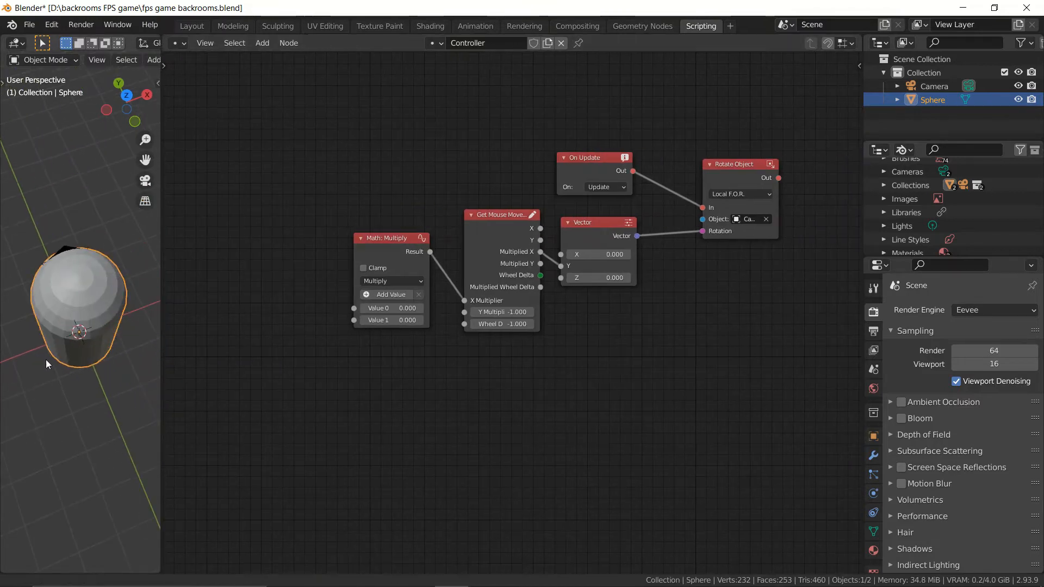
{"action": "scroll", "coordinate": [308, 384], "scroll_direction": "up", "scroll_amount": 2}
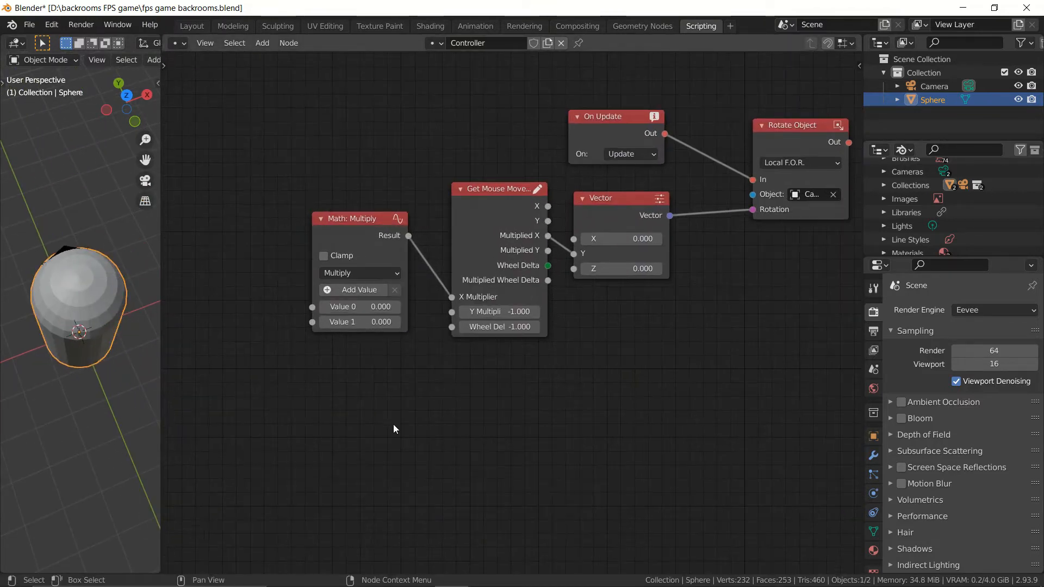
{"action": "middle_click_drag", "start_coordinate": [393, 424], "coordinate": [394, 396]}
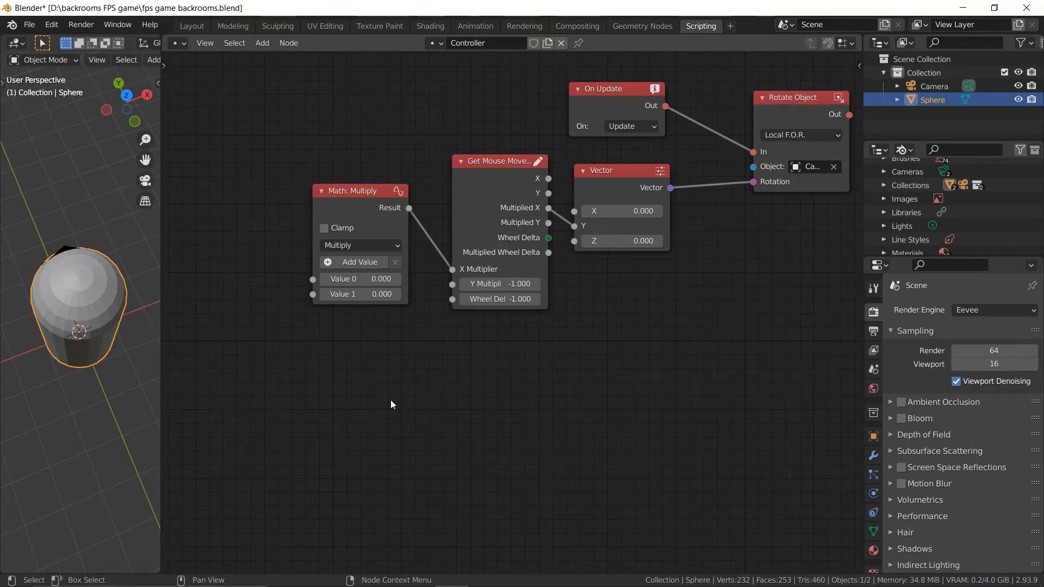
{"action": "key", "text": "shift+a"}
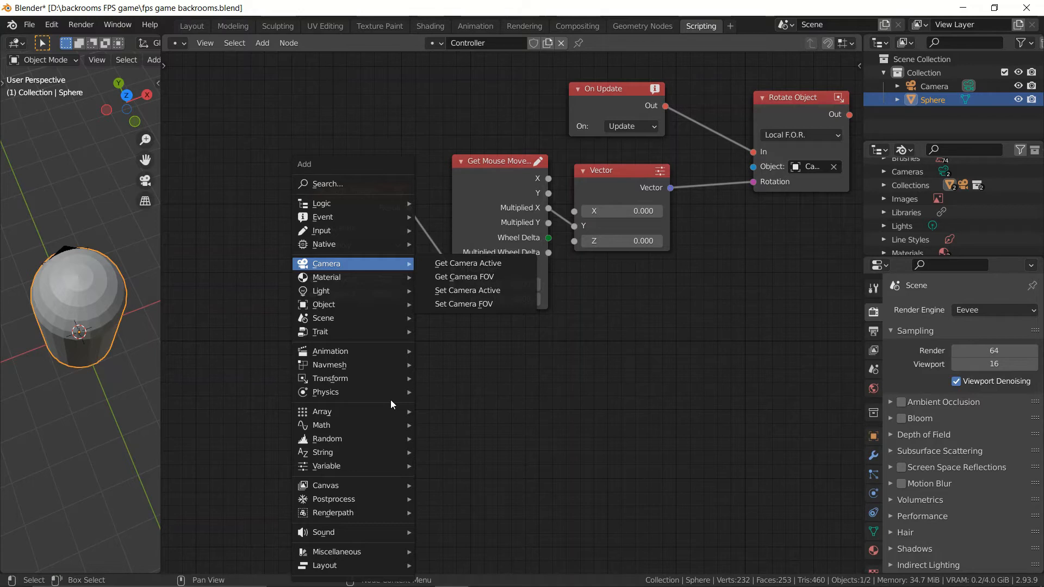
{"action": "mouse_move", "coordinate": [616, 96]}
{"action": "left_mouse_down"}
{"action": "mouse_move", "coordinate": [634, 95]}
{"action": "mouse_move", "coordinate": [618, 93]}
{"action": "left_mouse_up"}
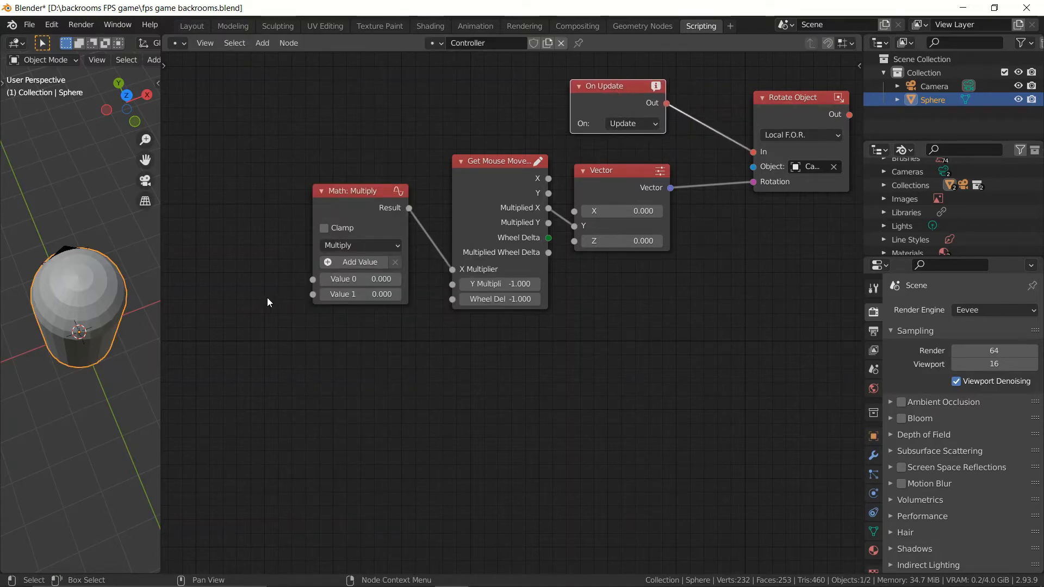
{"action": "left_click_drag", "start_coordinate": [266, 298], "coordinate": [835, 164]}
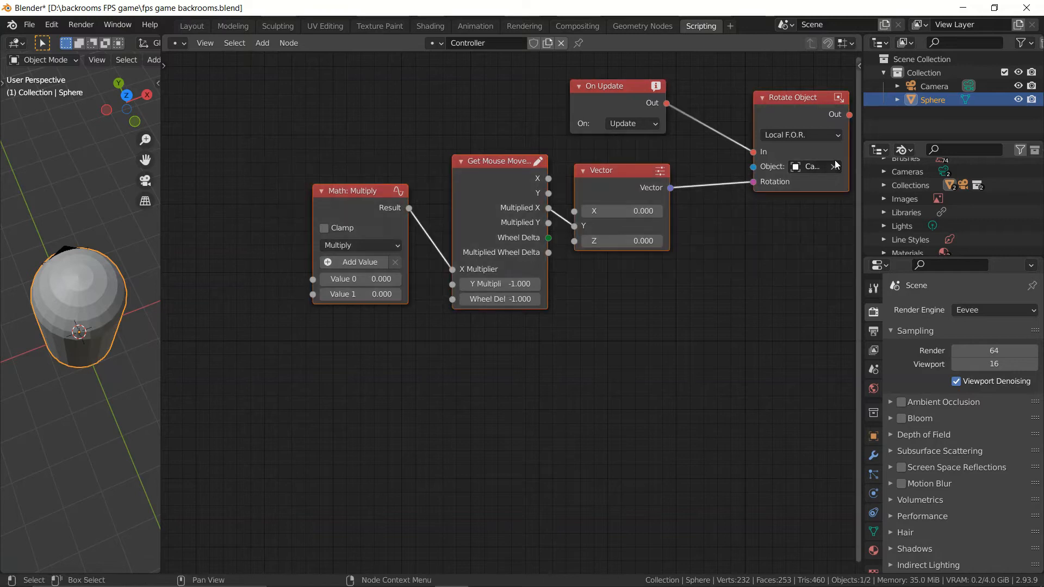
{"action": "left_click", "coordinate": [794, 237]}
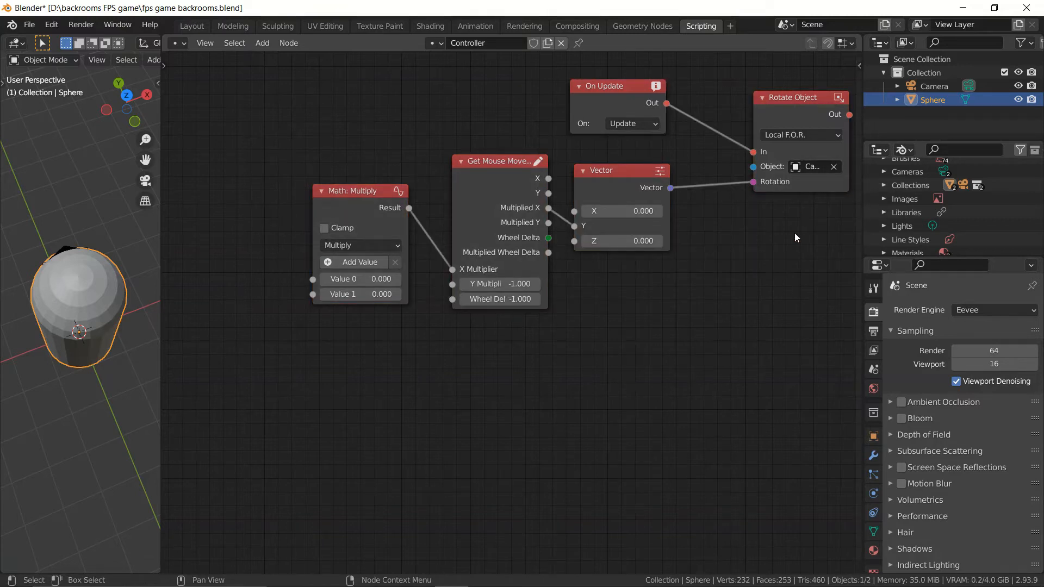
{"action": "left_click_drag", "start_coordinate": [270, 259], "coordinate": [811, 140]}
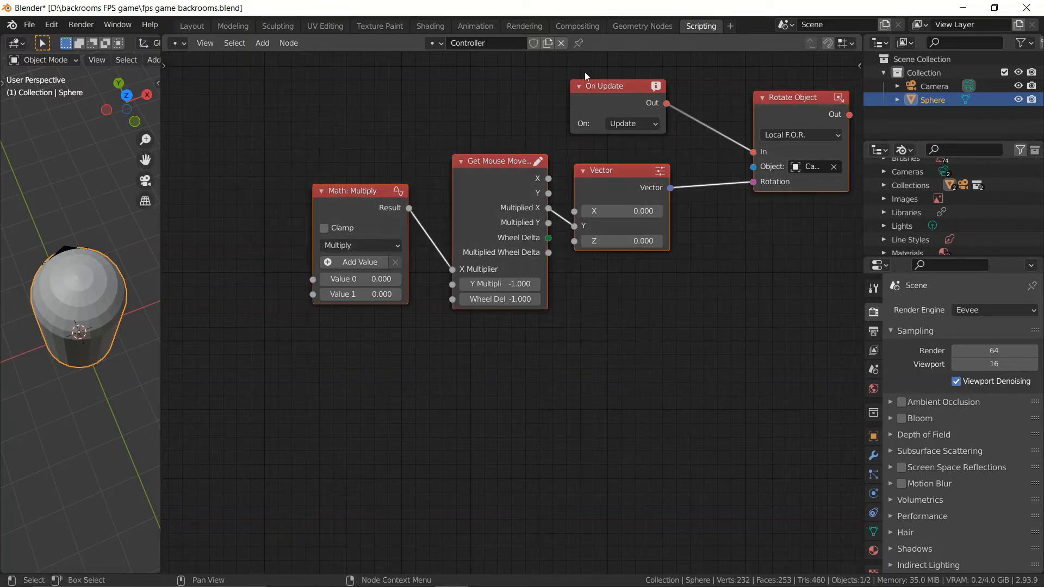
Step: Add a Get Application Time node and place it to the left of the Math: Multiply node
{"action": "scroll", "coordinate": [392, 385], "scroll_direction": "down", "scroll_amount": 1}
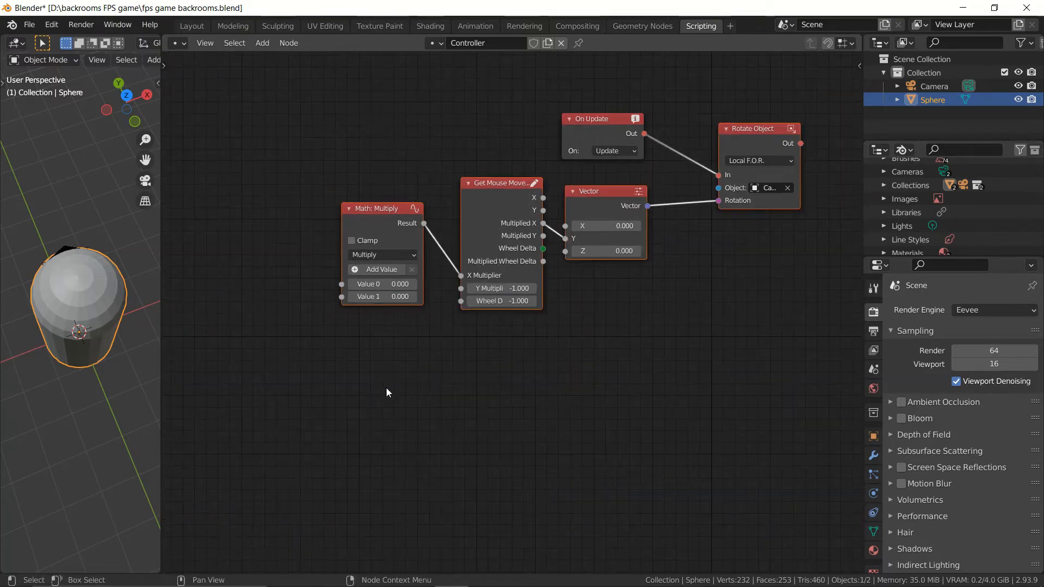
{"action": "middle_click_drag", "start_coordinate": [504, 380], "coordinate": [520, 354]}
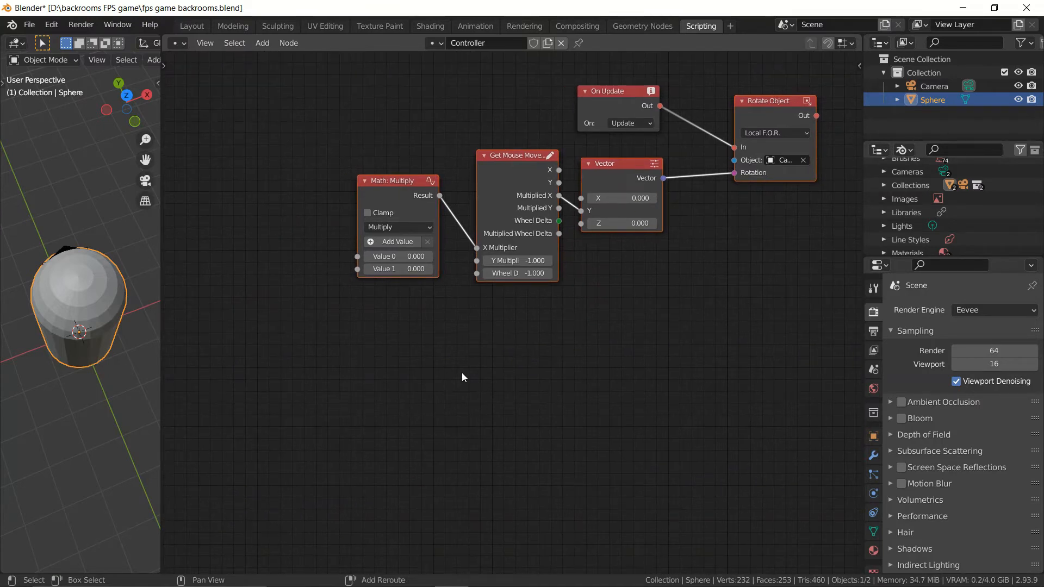
{"action": "key", "text": "shift+a"}
{"action": "type", "text": "s"}
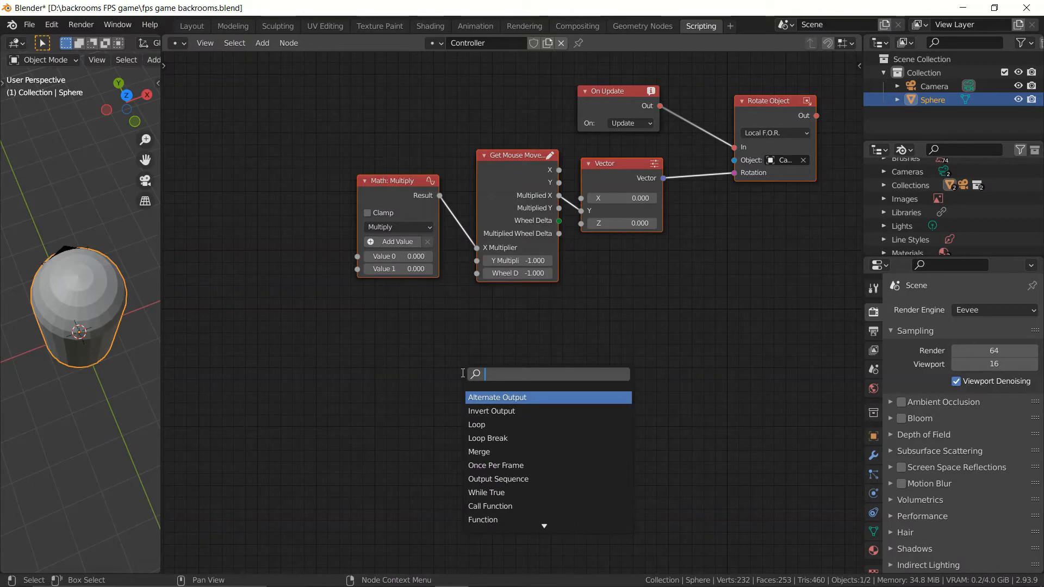
{"action": "type", "text": "get app"}
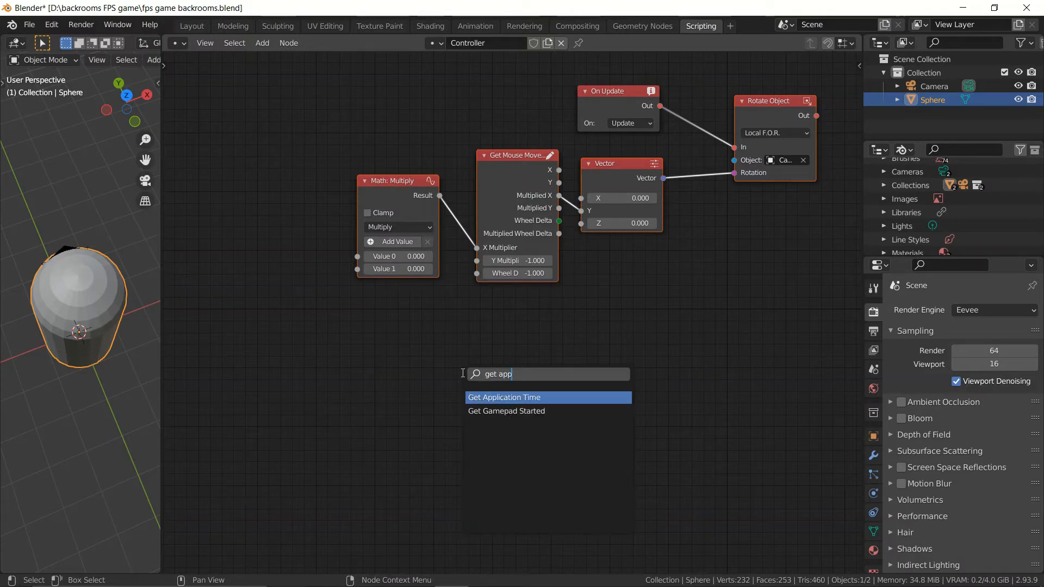
{"action": "key", "text": "Return"}
{"action": "left_click", "coordinate": [226, 230]}
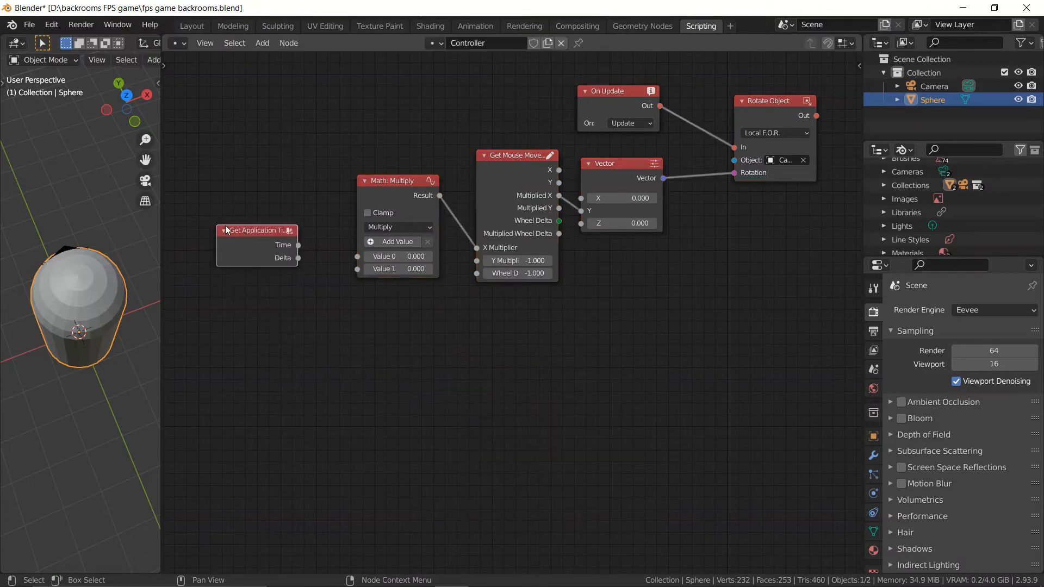
Step: Connect Get Application Time's Delta output to the Multiply node's Value 1 and set Value 0 to 0.05
{"action": "left_click_drag", "start_coordinate": [298, 257], "coordinate": [363, 269]}
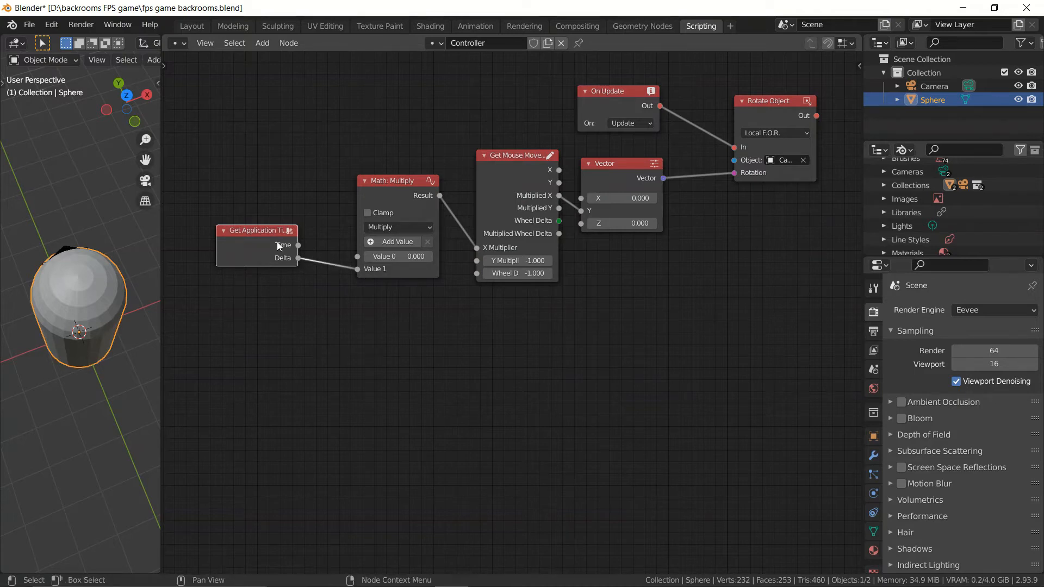
{"action": "left_click_drag", "start_coordinate": [276, 242], "coordinate": [277, 259]}
{"action": "left_click", "coordinate": [404, 260]}
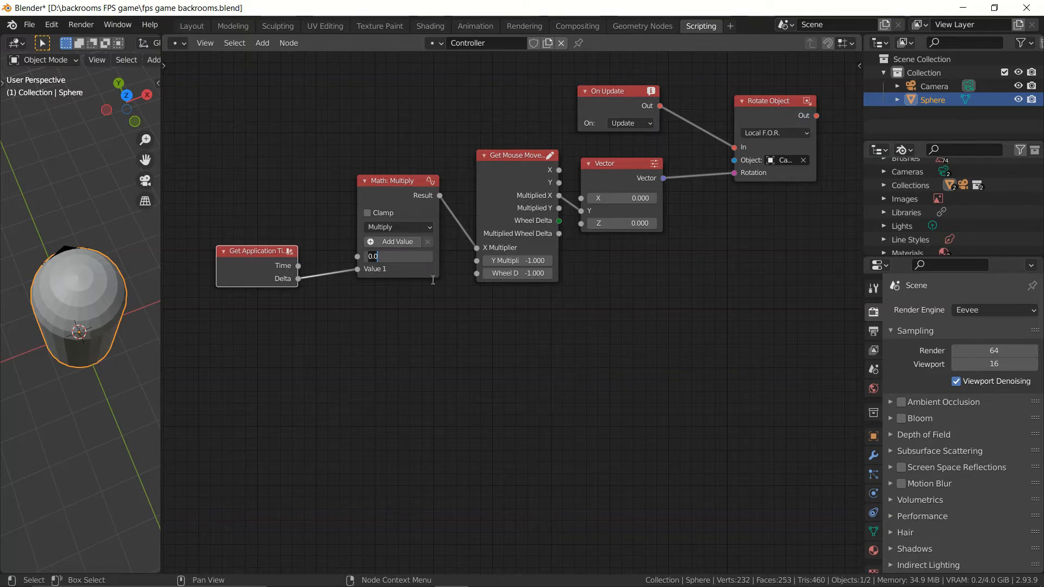
{"action": "type", "text": "0.05"}
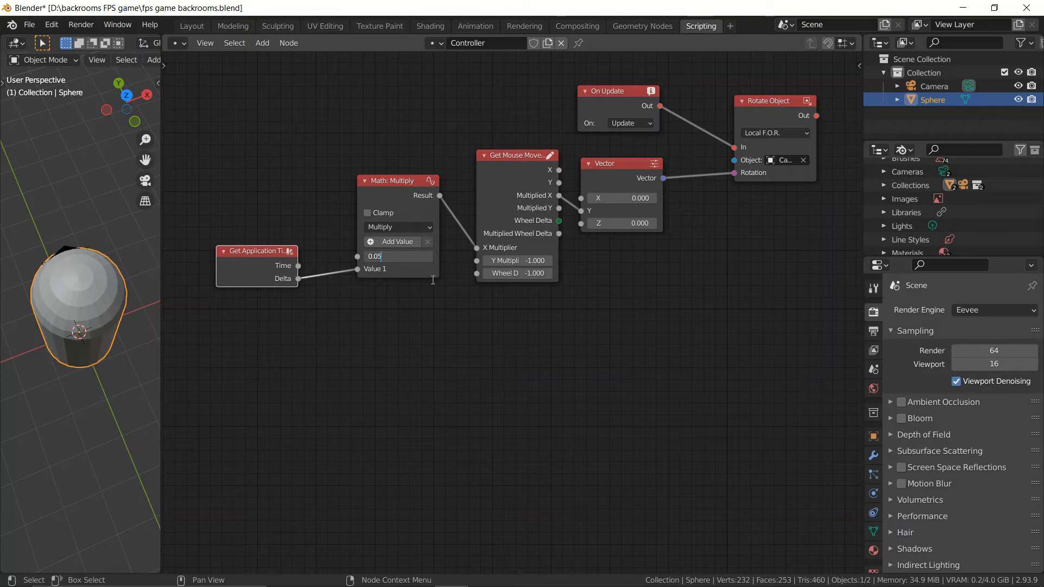
{"action": "key", "text": "Return"}
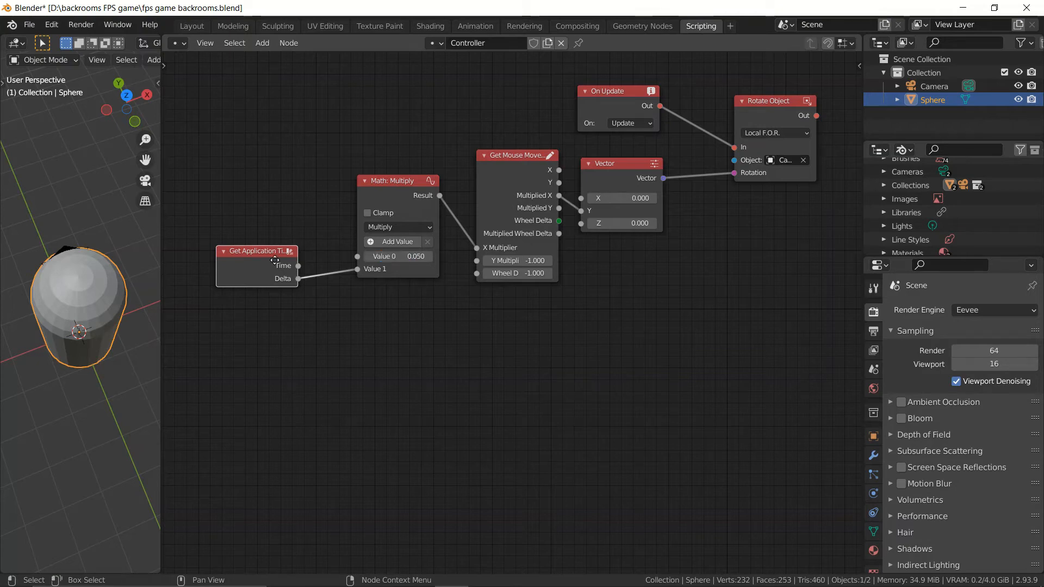
Step: Tidy the spacing of the Get Application Time, Multiply and On Update nodes and save the file
{"action": "left_click_drag", "start_coordinate": [275, 261], "coordinate": [275, 266]}
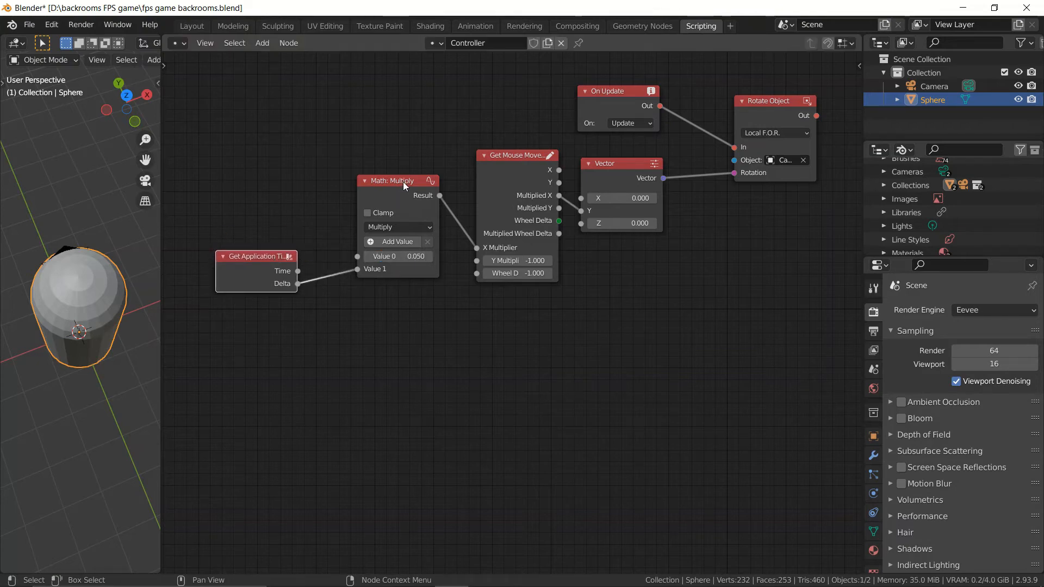
{"action": "left_click_drag", "start_coordinate": [403, 182], "coordinate": [380, 188]}
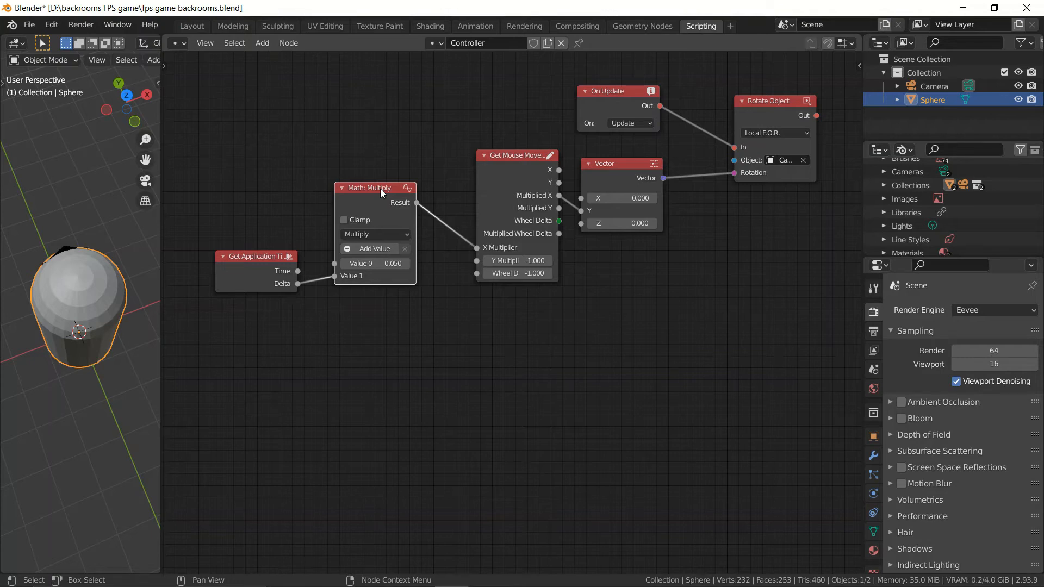
{"action": "mouse_move", "coordinate": [602, 99]}
{"action": "left_mouse_down"}
{"action": "mouse_move", "coordinate": [605, 125]}
{"action": "mouse_move", "coordinate": [609, 101]}
{"action": "mouse_move", "coordinate": [598, 99]}
{"action": "left_mouse_up"}
{"action": "scroll", "coordinate": [484, 250], "scroll_direction": "down", "scroll_amount": 2}
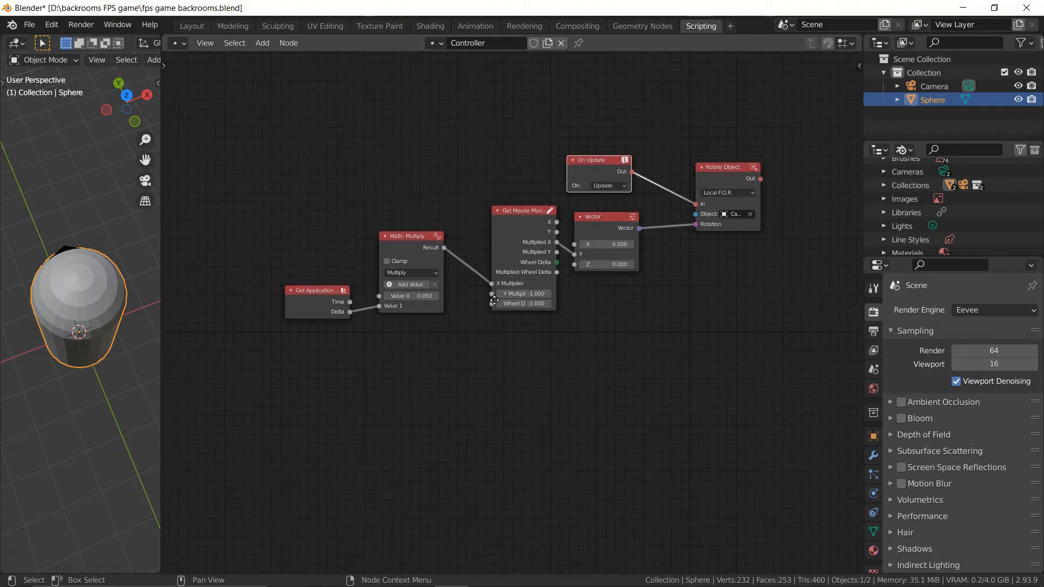
{"action": "scroll", "coordinate": [495, 300], "scroll_direction": "up", "scroll_amount": 2}
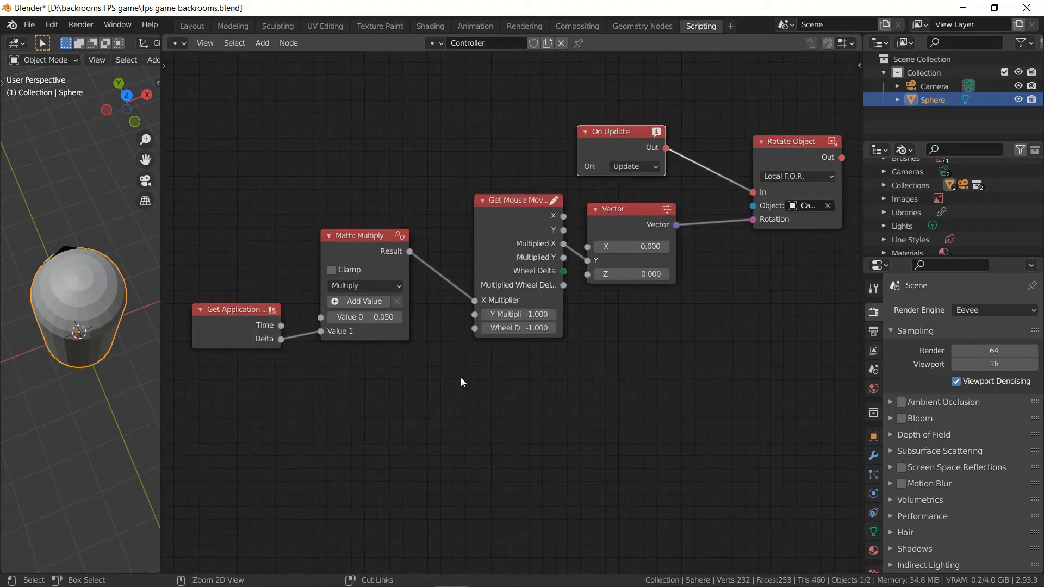
{"action": "key", "text": "ctrl+s"}
{"action": "scroll", "coordinate": [929, 391], "scroll_direction": "down", "scroll_amount": 8}
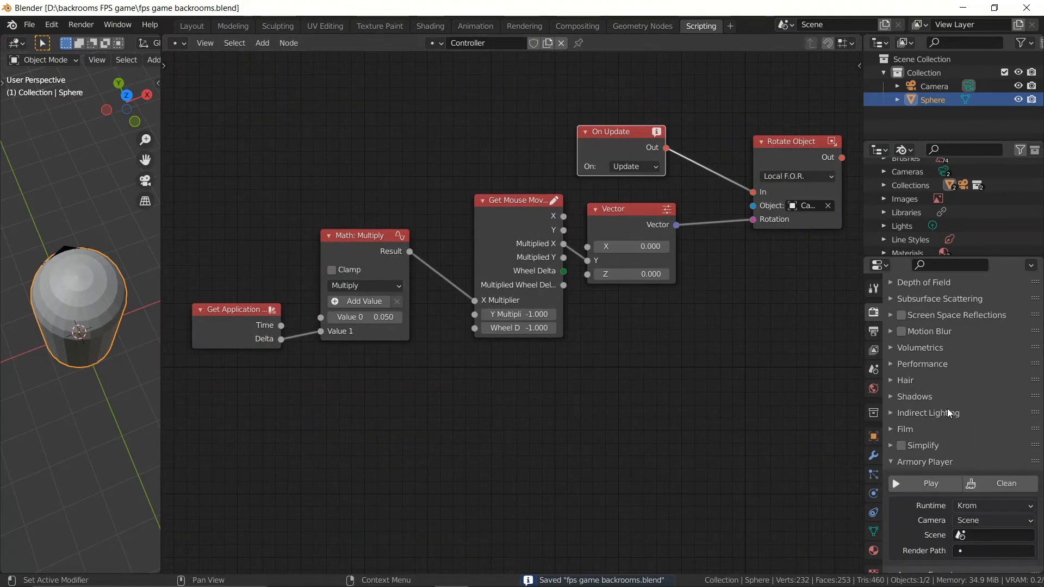
Step: In the Layout workspace, add a plane mesh and scale it by 5, followed by a factor of 8
{"action": "left_click", "coordinate": [192, 25]}
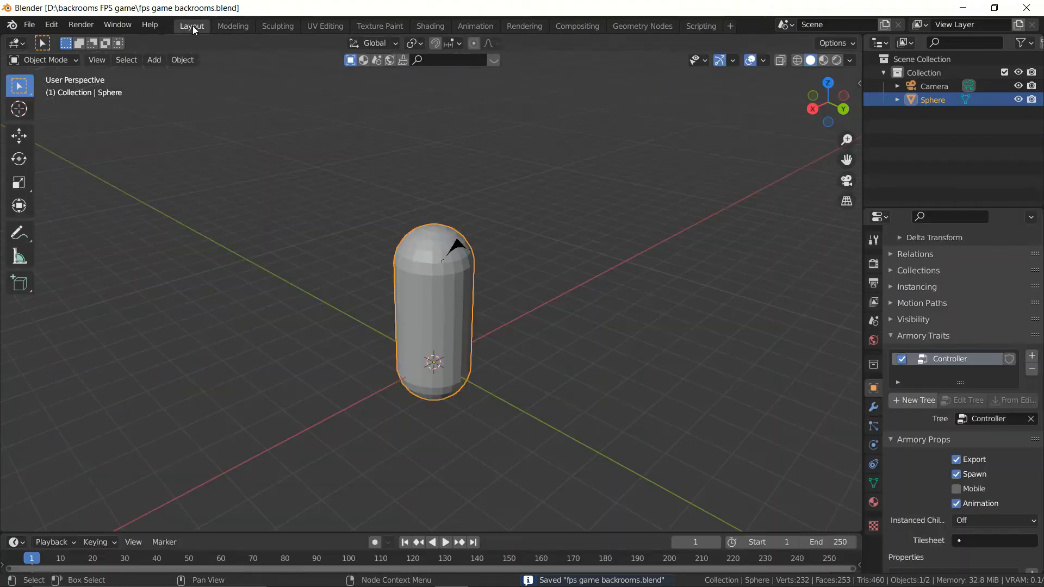
{"action": "scroll", "coordinate": [617, 277], "scroll_direction": "down", "scroll_amount": 2}
{"action": "key", "text": "shift+a"}
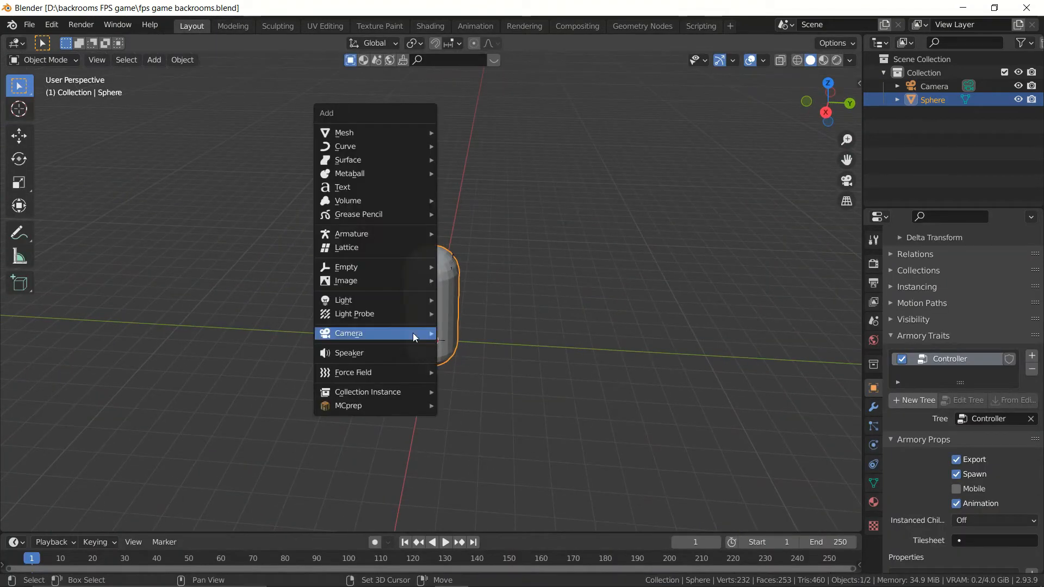
{"action": "mouse_move", "coordinate": [398, 132]}
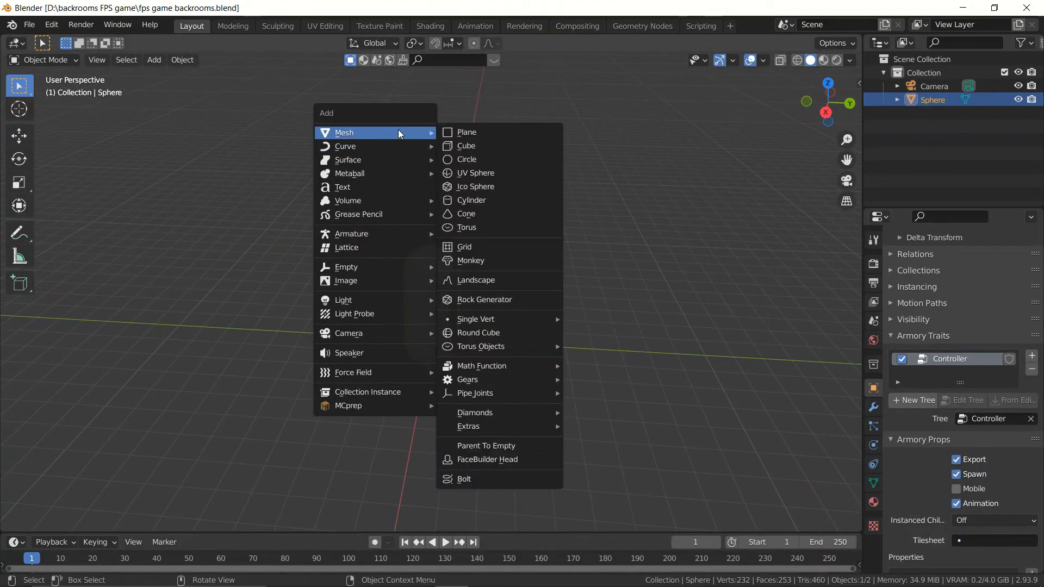
{"action": "left_click", "coordinate": [477, 131]}
{"action": "type", "text": "s5"}
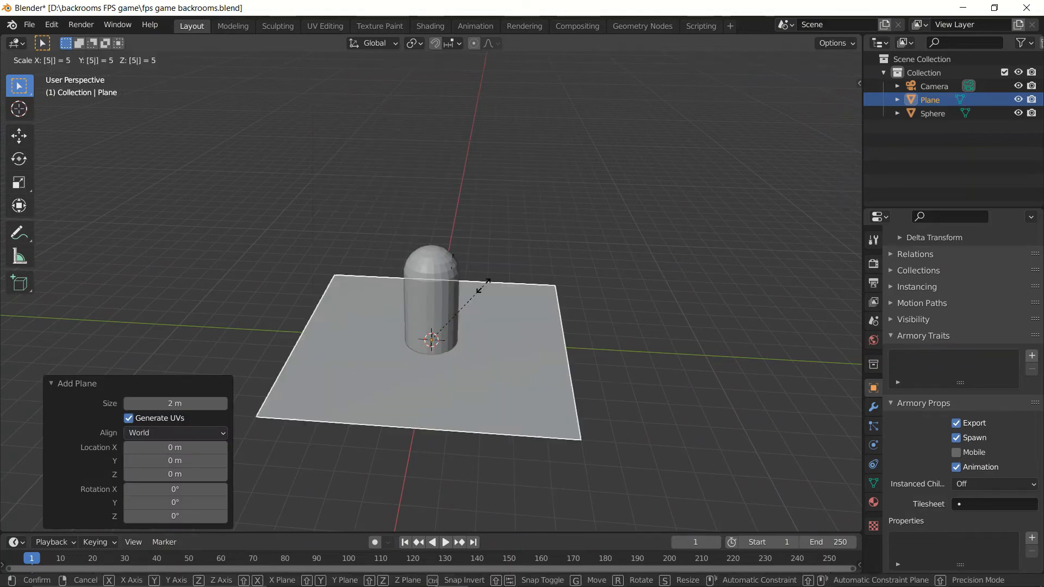
{"action": "key", "text": "Return"}
{"action": "type", "text": "s8"}
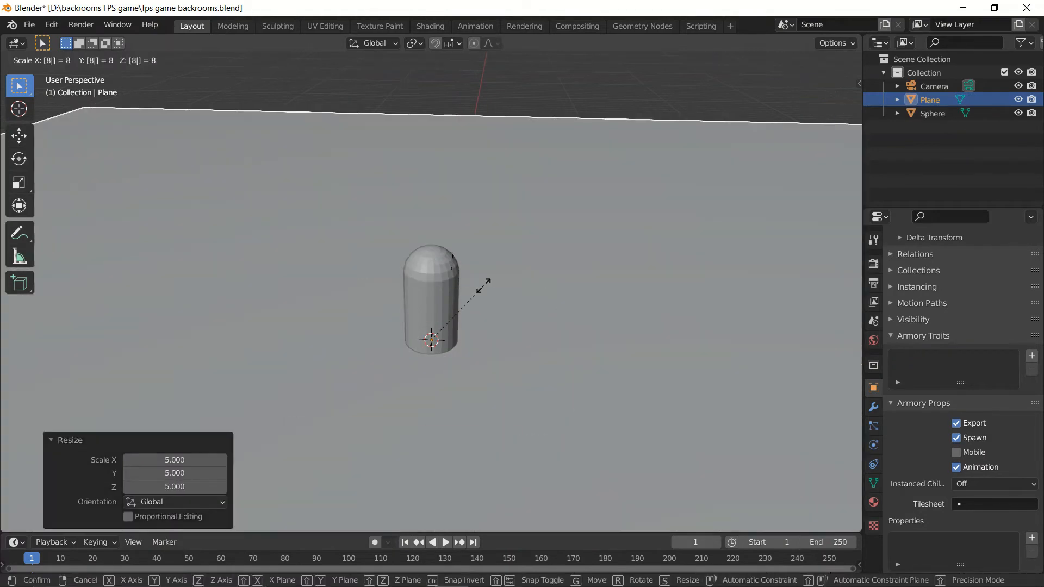
{"action": "key", "text": "Return"}
Step: Lower the plane about 1.04 m along Z in front view to sit at the capsule's base
{"action": "key", "text": "KP_1"}
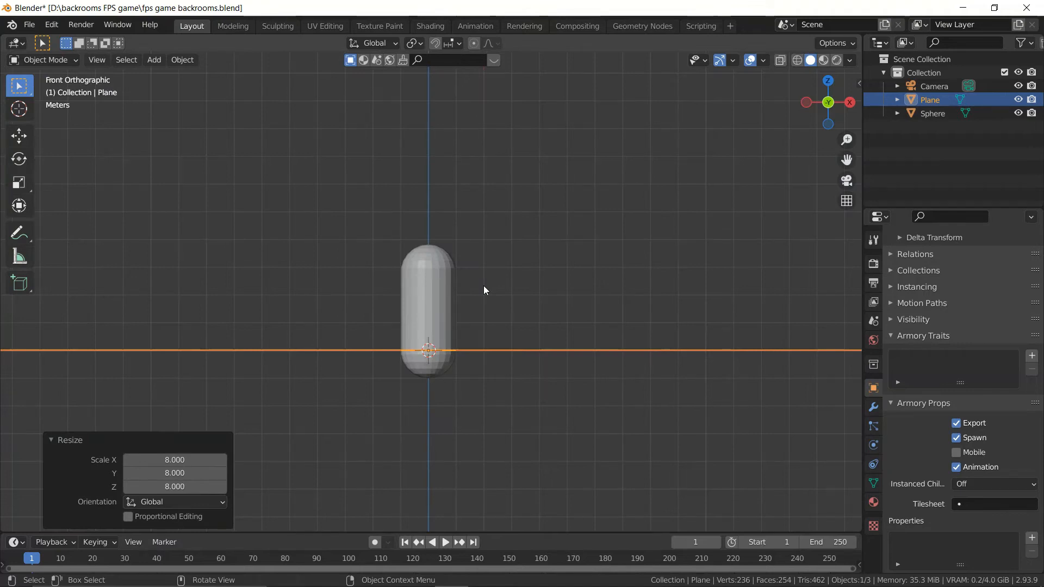
{"action": "key", "text": "g"}
{"action": "key", "text": "z"}
{"action": "left_click", "coordinate": [483, 312]}
Step: Draw three boxes on the plane with the Add Cube tool: a long block, an upright block and a very tall pillar
{"action": "middle_click_drag", "start_coordinate": [484, 314], "coordinate": [50, 264]}
{"action": "left_click", "coordinate": [19, 282]}
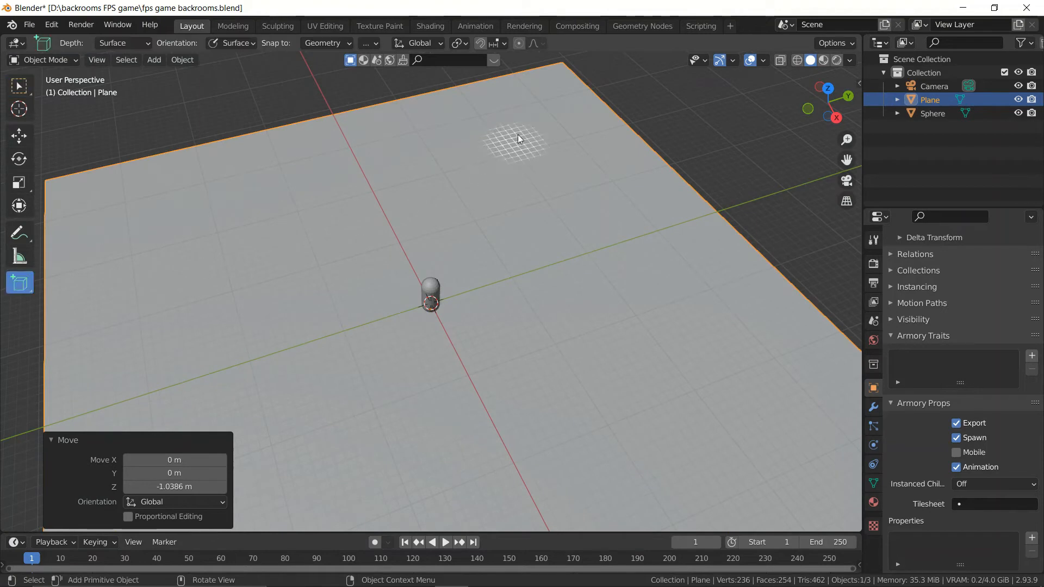
{"action": "left_click", "coordinate": [581, 141]}
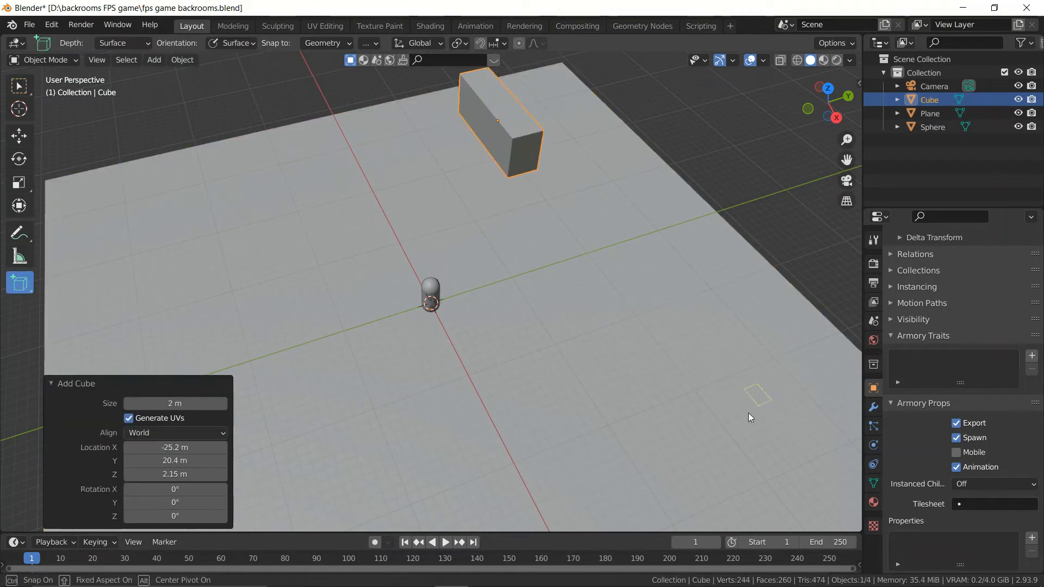
{"action": "left_click", "coordinate": [729, 343]}
{"action": "middle_click_drag", "start_coordinate": [439, 403], "coordinate": [320, 361]}
{"action": "left_click", "coordinate": [344, 393]}
{"action": "left_click", "coordinate": [307, 218]}
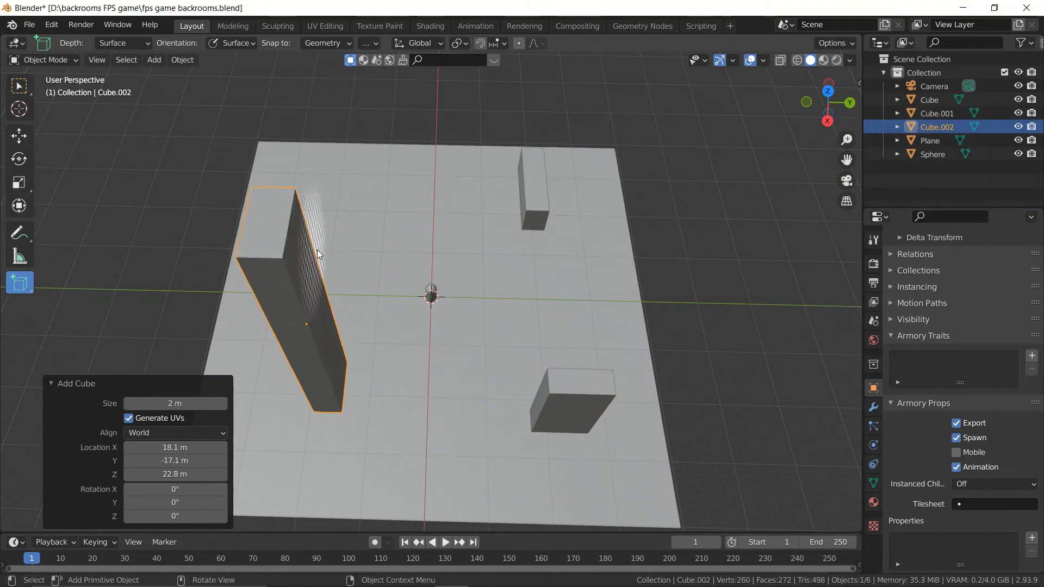
Step: Draw three more boxes on the plane around the capsule, one block and two low slabs, and return to the selection tool
{"action": "left_click", "coordinate": [412, 202]}
{"action": "left_click_drag", "start_coordinate": [354, 228], "coordinate": [370, 243]}
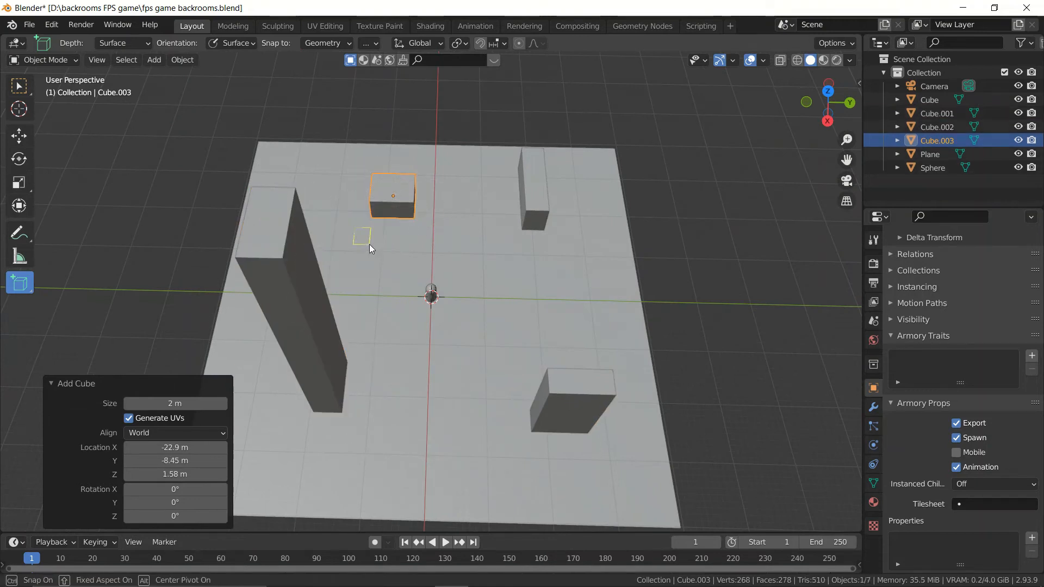
{"action": "left_click", "coordinate": [357, 240]}
{"action": "middle_click_drag", "start_coordinate": [533, 338], "coordinate": [691, 386]}
{"action": "scroll", "coordinate": [691, 386], "scroll_direction": "up", "scroll_amount": 6}
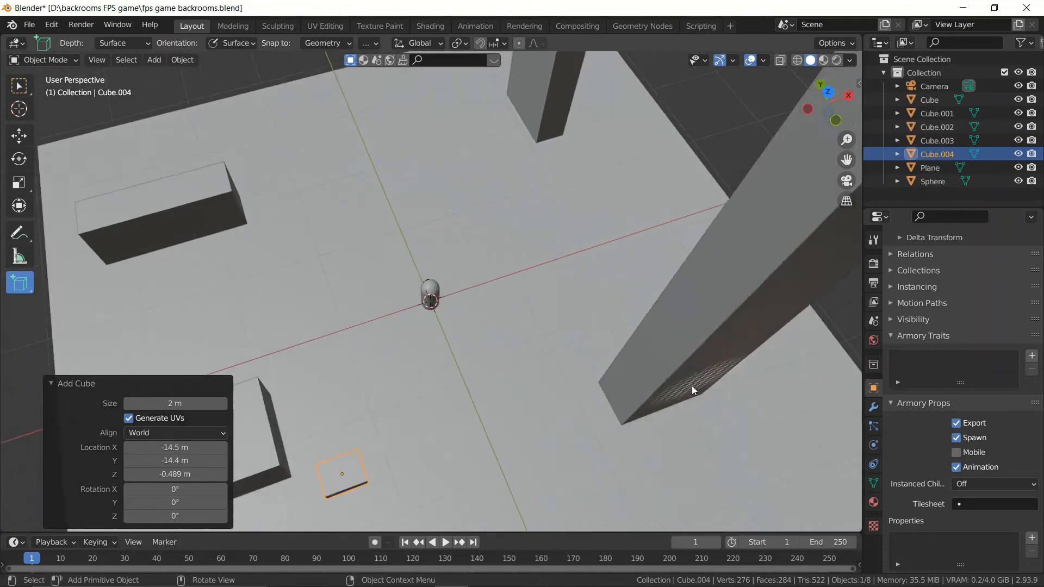
{"action": "left_click_drag", "start_coordinate": [370, 75], "coordinate": [437, 110]}
{"action": "left_click", "coordinate": [439, 113]}
{"action": "scroll", "coordinate": [478, 255], "scroll_direction": "down", "scroll_amount": 6}
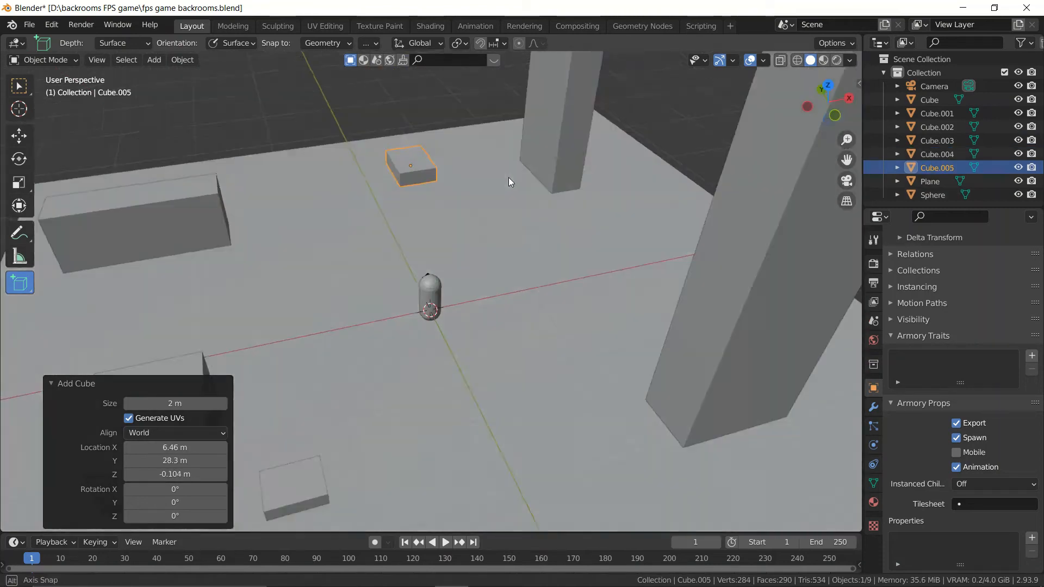
{"action": "key", "text": "w"}
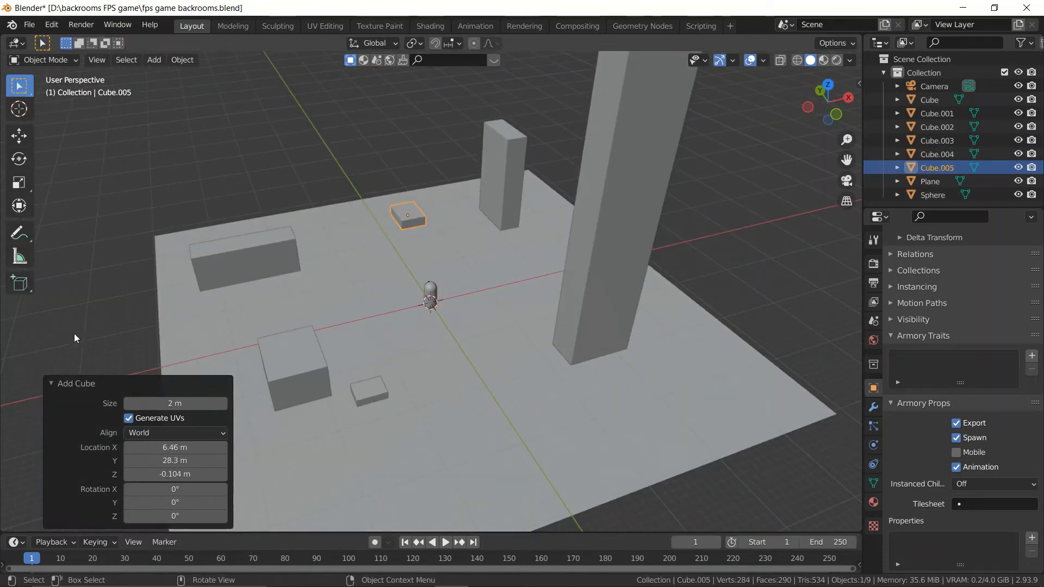
{"action": "left_click", "coordinate": [53, 383]}
Step: Give the floor plane a new material with a Checker Texture as base color and set the checker scale to 25
{"action": "left_click", "coordinate": [272, 345]}
{"action": "left_click", "coordinate": [483, 347]}
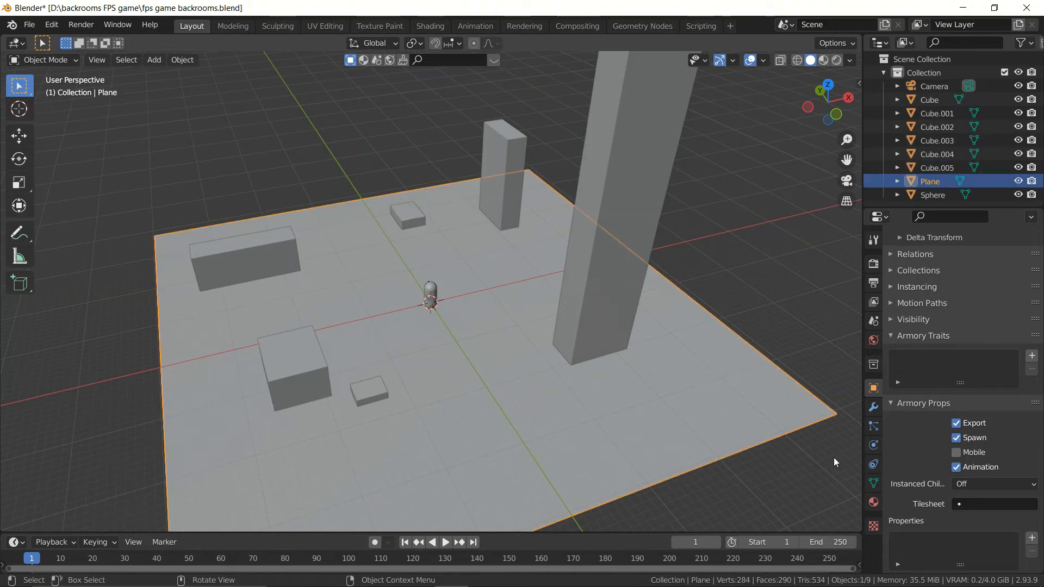
{"action": "left_click", "coordinate": [871, 500]}
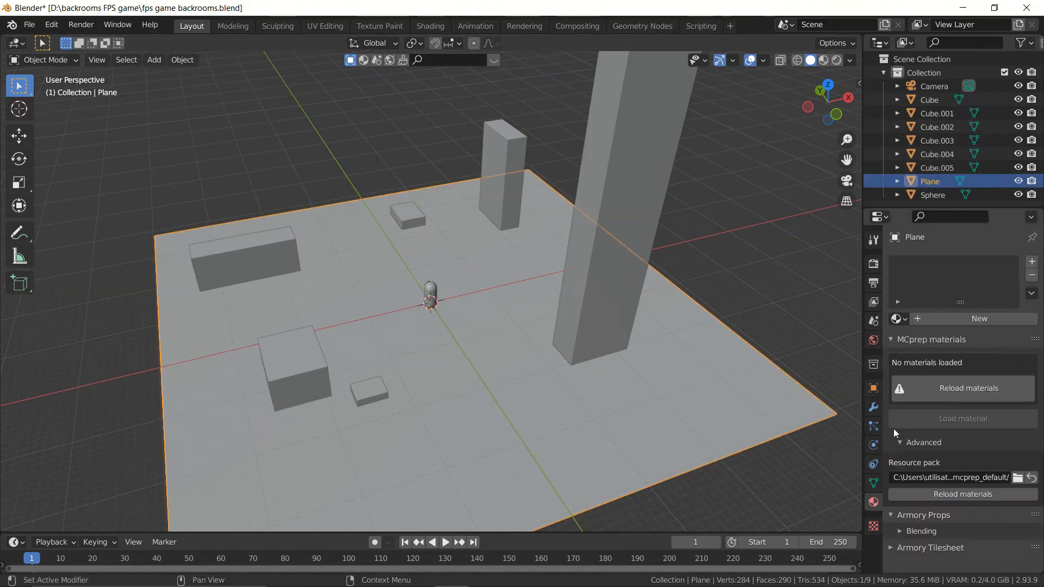
{"action": "left_click", "coordinate": [932, 324]}
{"action": "left_click", "coordinate": [952, 457]}
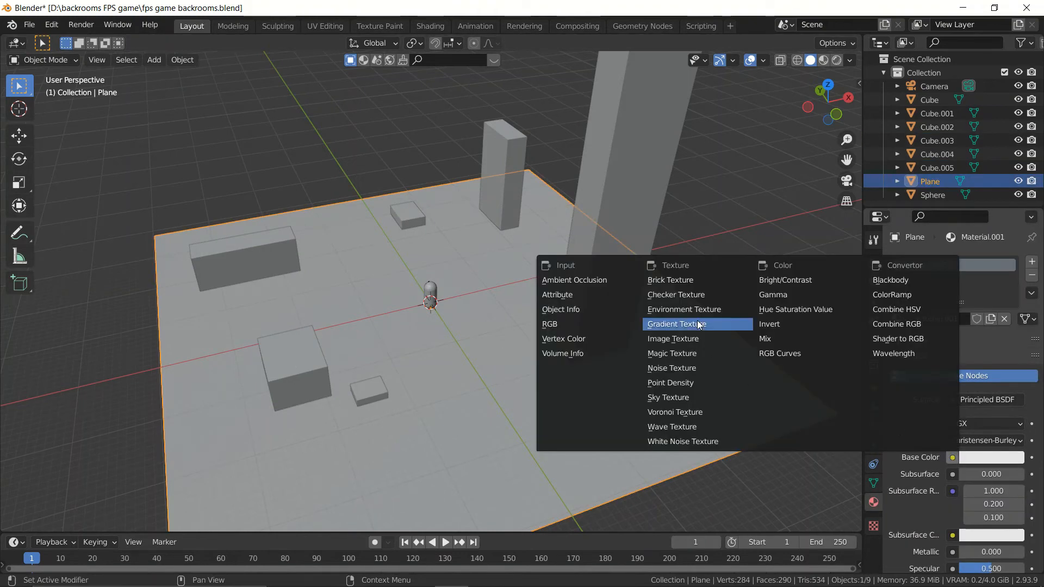
{"action": "left_click", "coordinate": [690, 296]}
{"action": "left_click", "coordinate": [975, 523]}
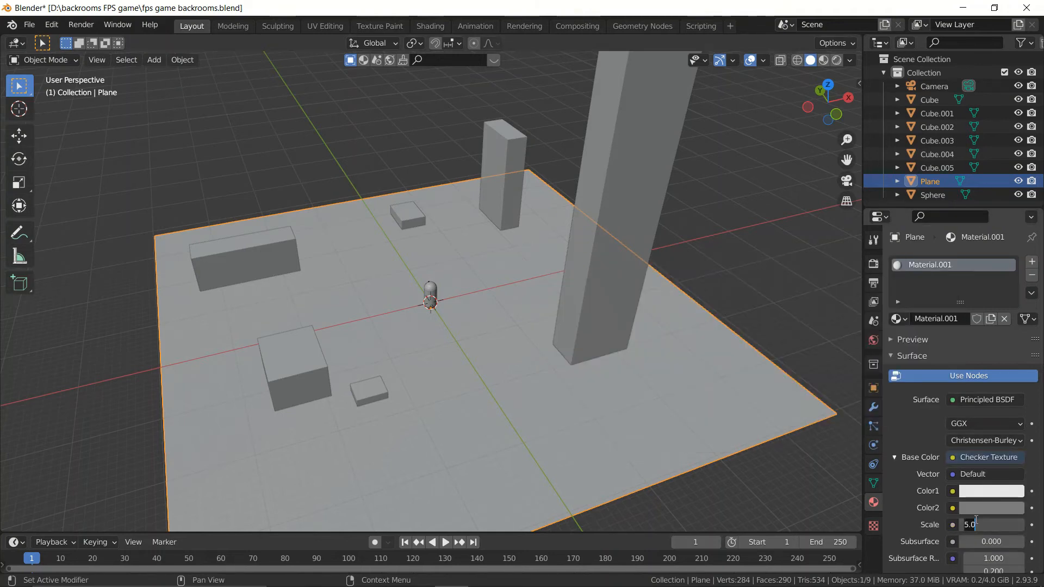
{"action": "type", "text": "25"}
{"action": "key", "text": "Return"}
Step: Use a Hosek / Wilkie Sky Texture as the world background color and set its strength to 3
{"action": "left_click", "coordinate": [873, 340]}
{"action": "left_click", "coordinate": [952, 350]}
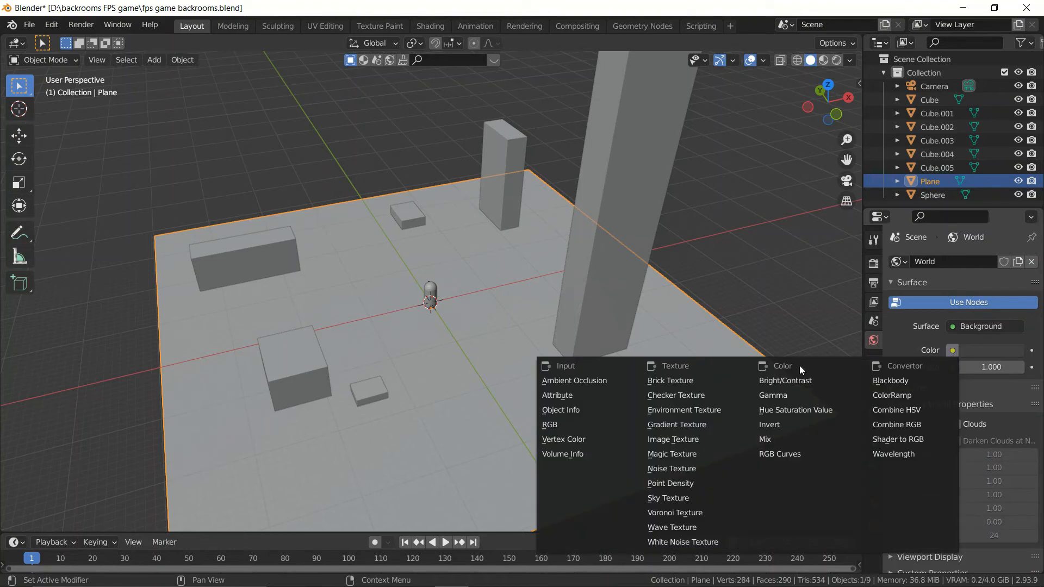
{"action": "left_click", "coordinate": [690, 496]}
{"action": "left_click", "coordinate": [986, 368]}
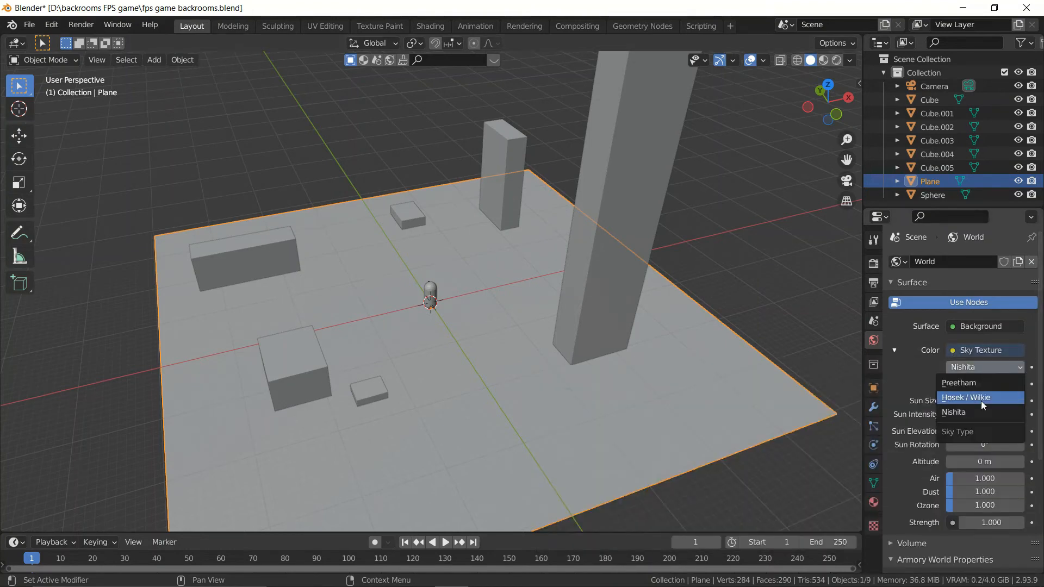
{"action": "left_click", "coordinate": [960, 400]}
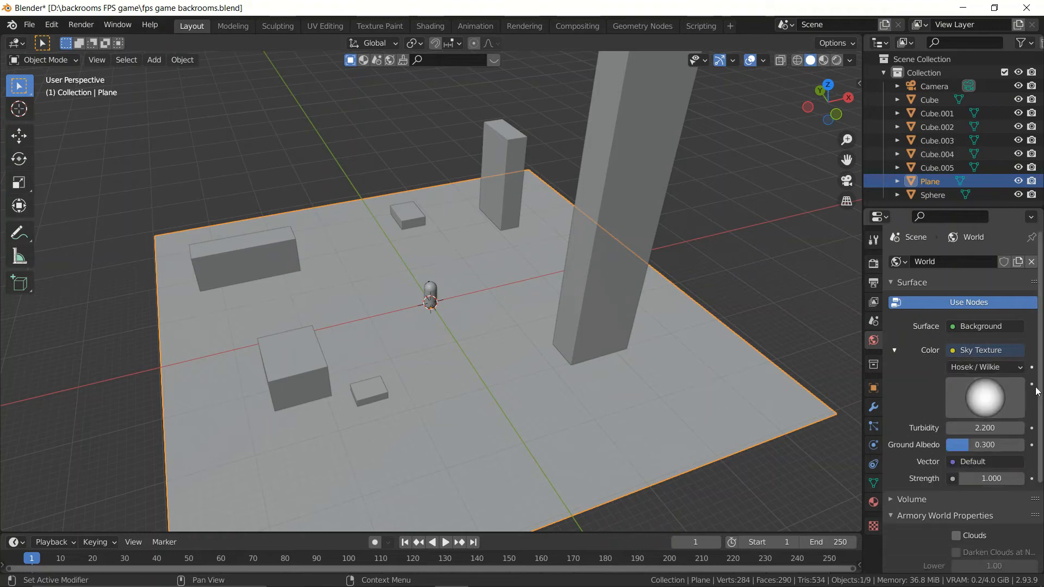
{"action": "left_click", "coordinate": [992, 473]}
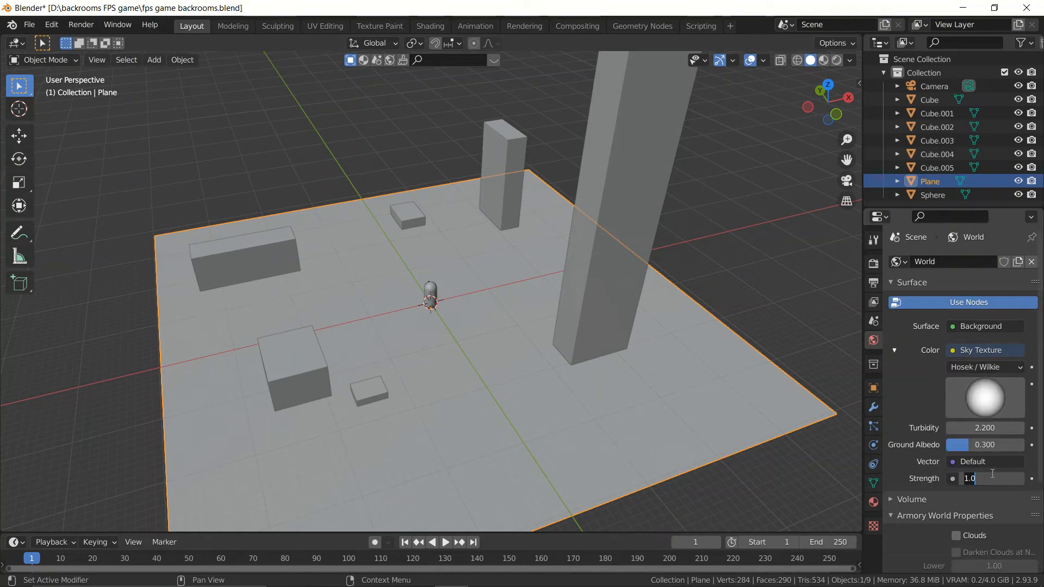
{"action": "type", "text": "3"}
{"action": "key", "text": "Return"}
Step: Check the player camera's view and its placement inside the top of the capsule
{"action": "scroll", "coordinate": [517, 249], "scroll_direction": "up", "scroll_amount": 4}
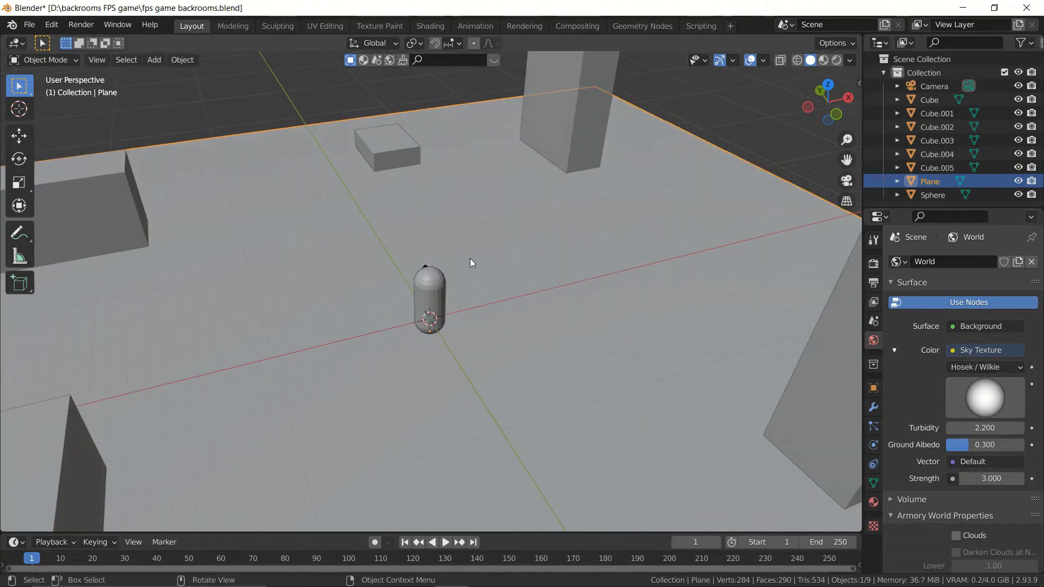
{"action": "scroll", "coordinate": [471, 263], "scroll_direction": "up", "scroll_amount": 5}
{"action": "middle_click_drag", "start_coordinate": [466, 303], "coordinate": [608, 257]}
{"action": "left_click", "coordinate": [420, 236]}
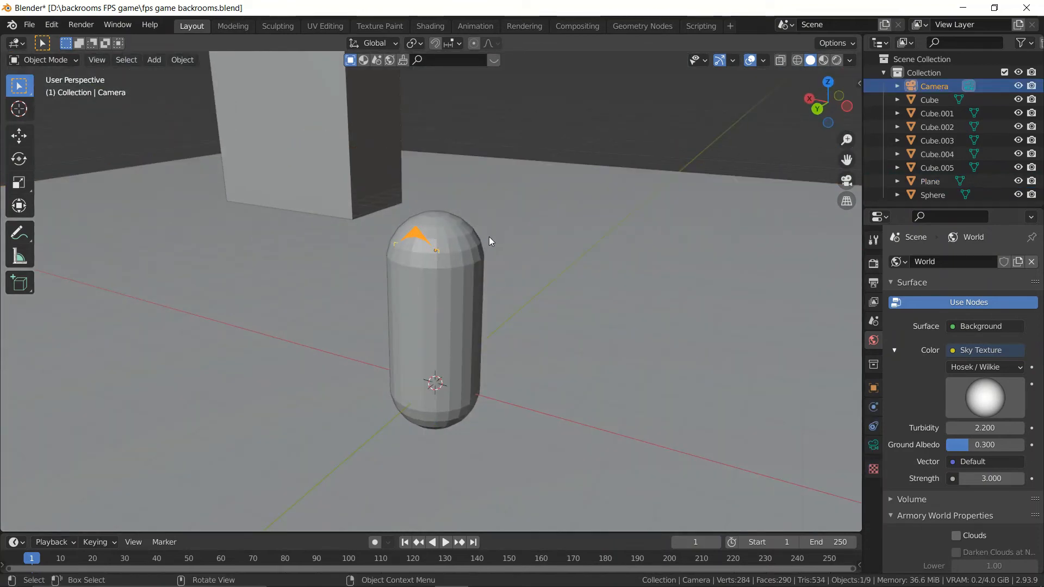
{"action": "key", "text": "KP_0"}
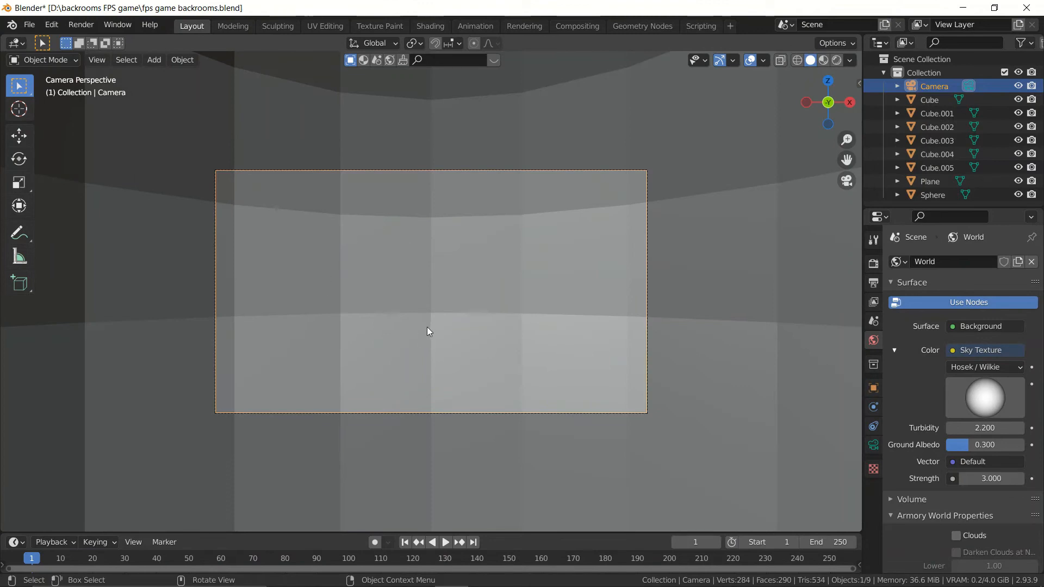
{"action": "scroll", "coordinate": [415, 299], "scroll_direction": "down", "scroll_amount": 5}
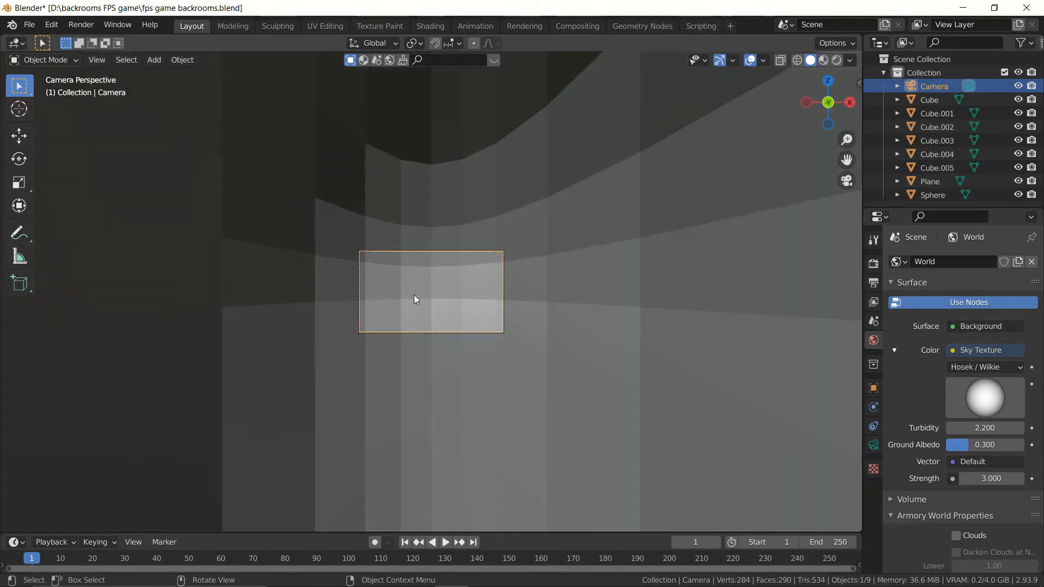
{"action": "middle_click_drag", "start_coordinate": [415, 299], "coordinate": [583, 335]}
{"action": "scroll", "coordinate": [504, 303], "scroll_direction": "down", "scroll_amount": 3}
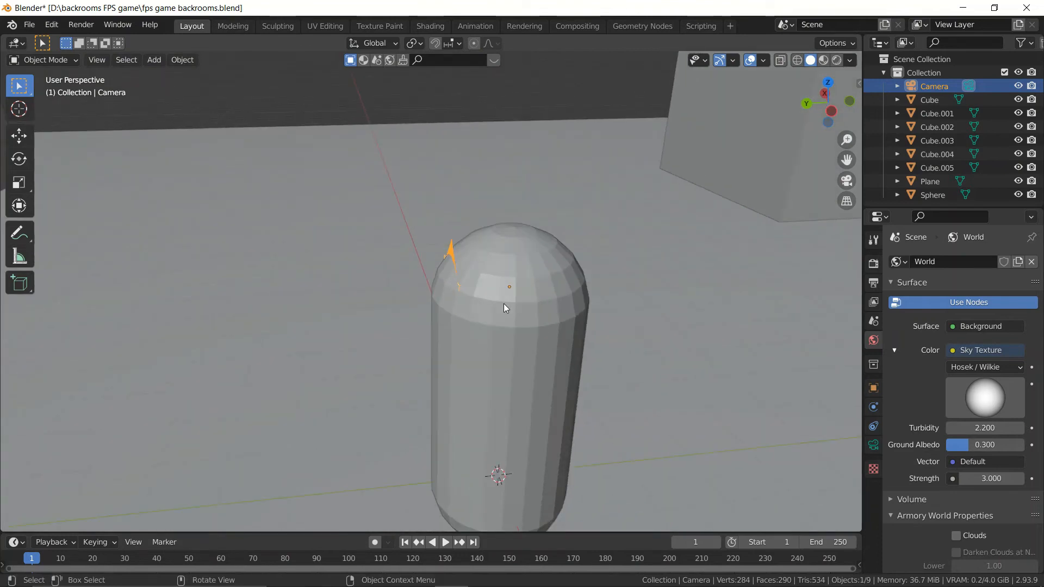
Step: Select the player capsule and disable it in renders while keeping it visible in the viewport
{"action": "left_click", "coordinate": [510, 280]}
{"action": "scroll", "coordinate": [514, 280], "scroll_direction": "down", "scroll_amount": 3}
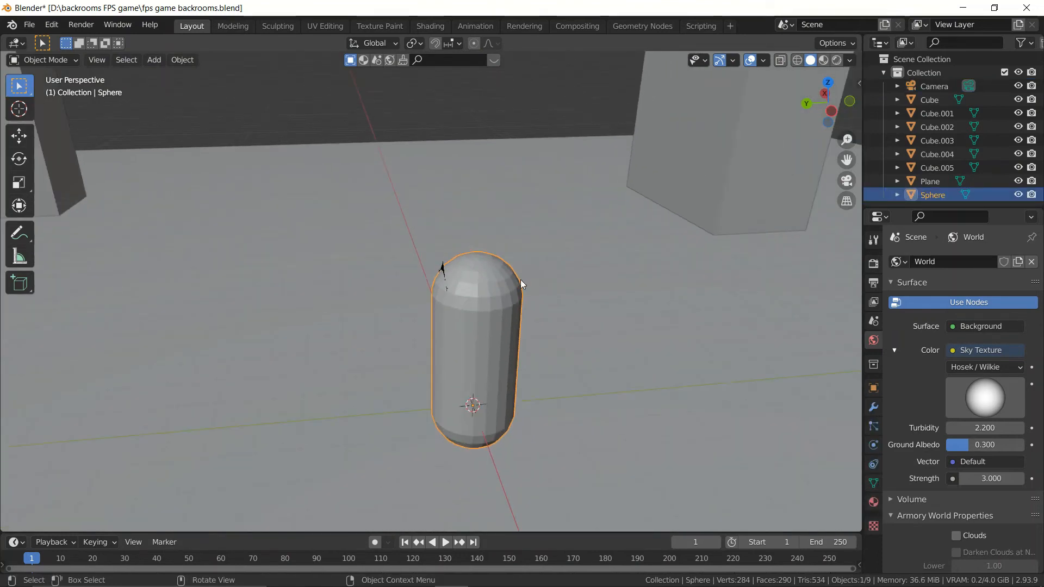
{"action": "middle_click_drag", "start_coordinate": [522, 285], "coordinate": [514, 226], "text": "shift"}
{"action": "scroll", "coordinate": [514, 229], "scroll_direction": "up", "scroll_amount": 2}
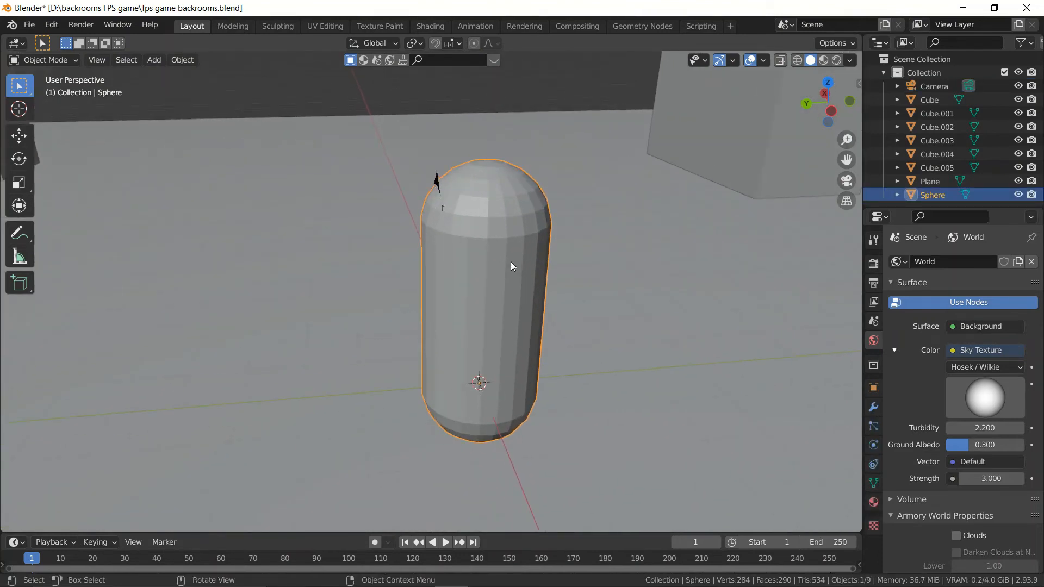
{"action": "middle_click_drag", "start_coordinate": [556, 269], "coordinate": [481, 269]}
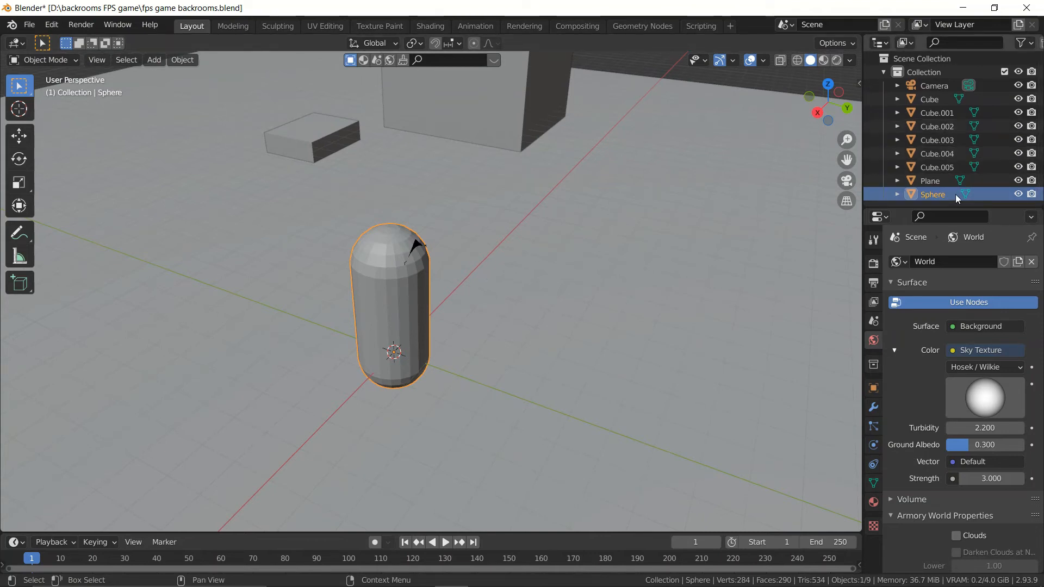
{"action": "scroll", "coordinate": [431, 291], "scroll_direction": "up", "scroll_amount": 3}
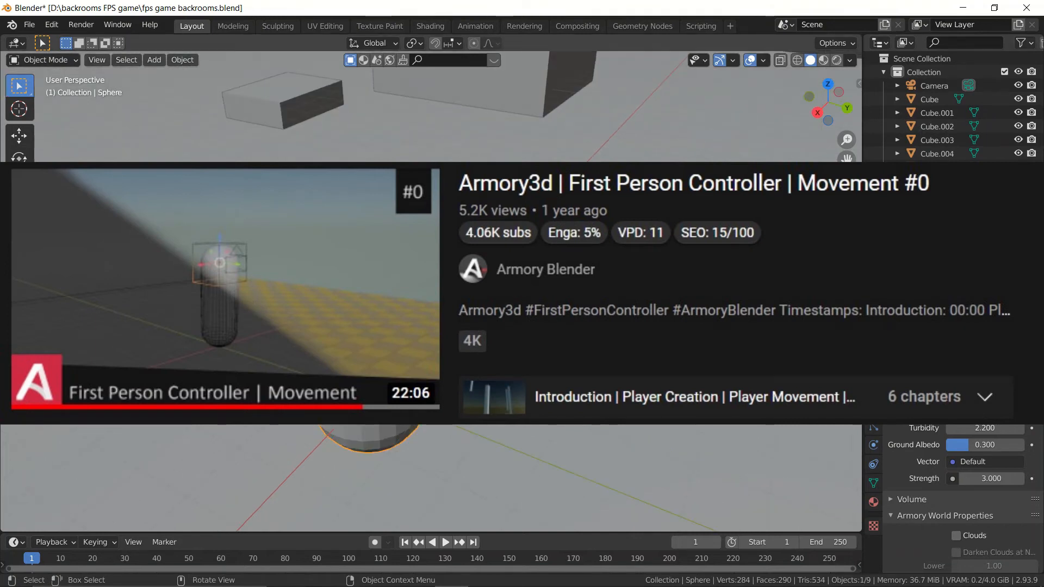
{"action": "middle_click_drag", "start_coordinate": [431, 292], "coordinate": [377, 282]}
{"action": "middle_click_drag", "start_coordinate": [519, 265], "coordinate": [517, 287]}
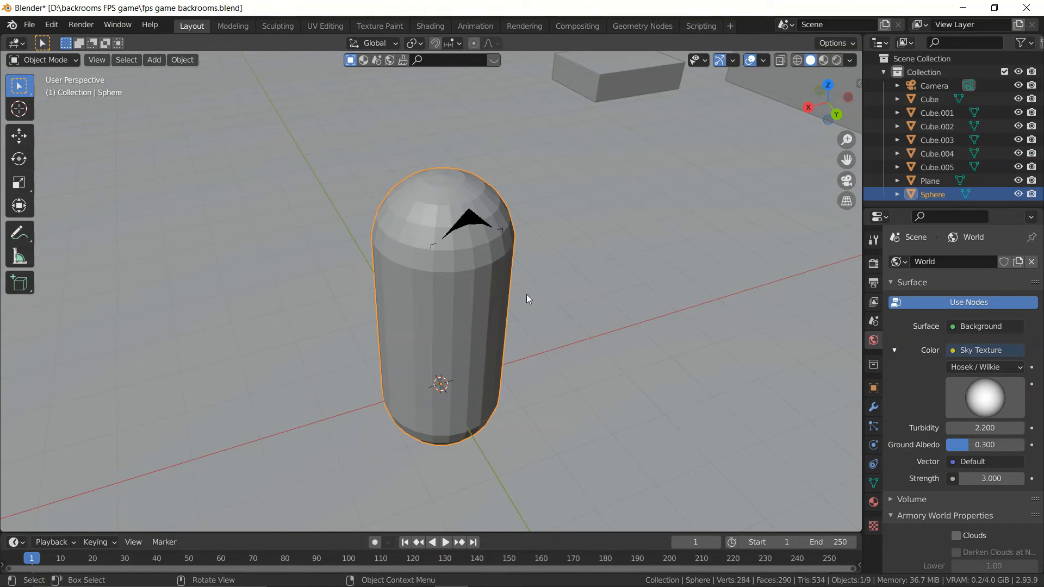
{"action": "scroll", "coordinate": [526, 295], "scroll_direction": "down", "scroll_amount": 1}
{"action": "middle_click_drag", "start_coordinate": [528, 309], "coordinate": [537, 292]}
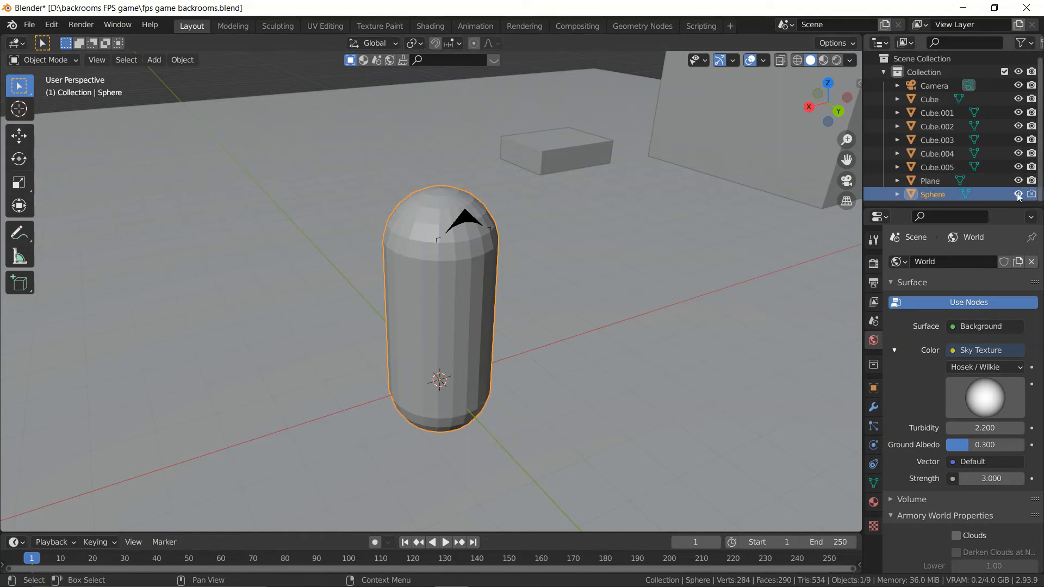
Step: Run the game in Armory Player with the Krom runtime to test the scene, and close the game window
{"action": "middle_click_drag", "start_coordinate": [826, 218], "coordinate": [617, 256]}
{"action": "left_click", "coordinate": [874, 263]}
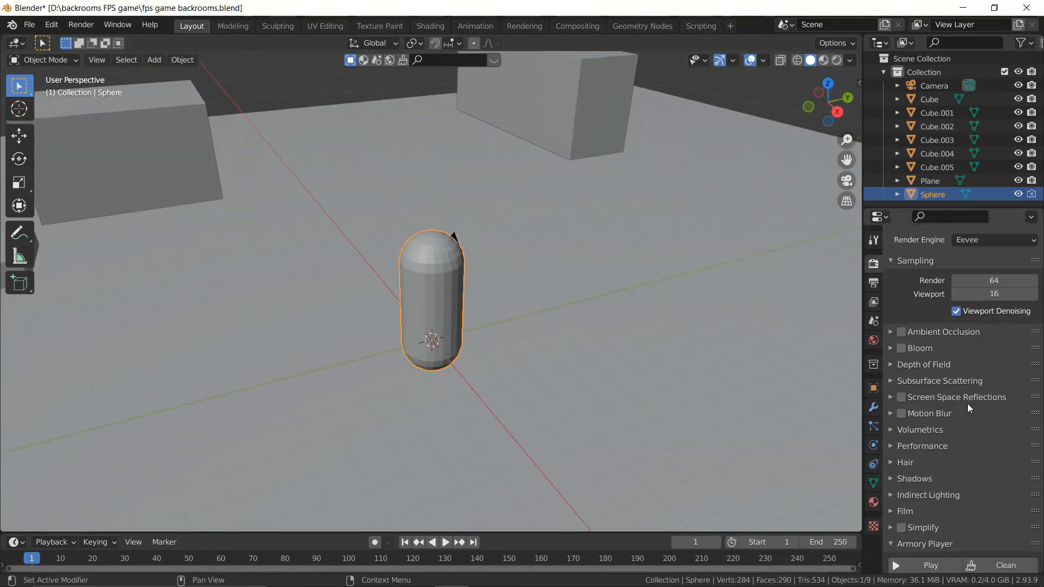
{"action": "scroll", "coordinate": [967, 404], "scroll_direction": "down", "scroll_amount": 10}
{"action": "left_click", "coordinate": [952, 460]}
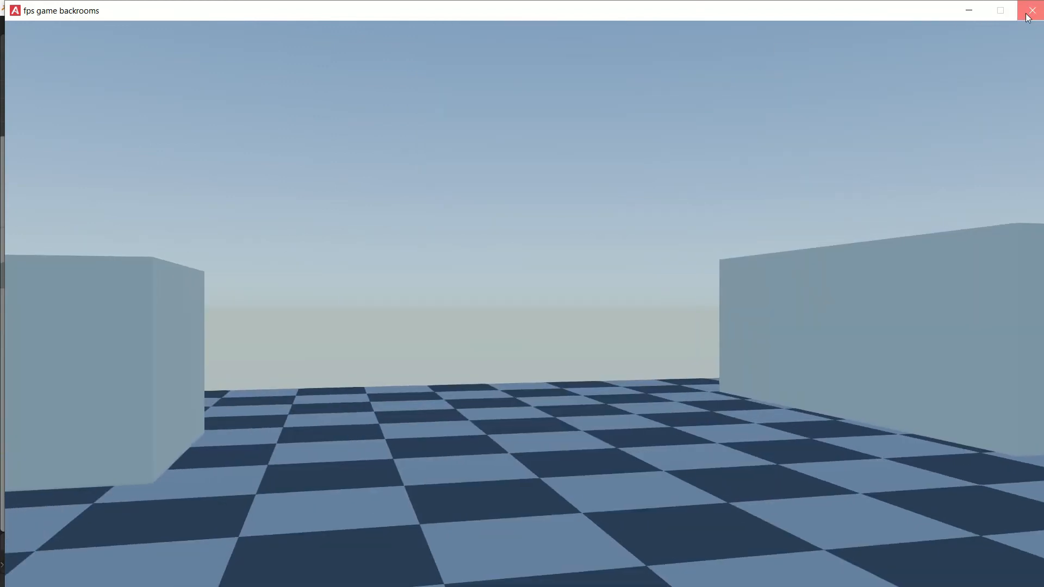
{"action": "left_click", "coordinate": [1027, 16]}
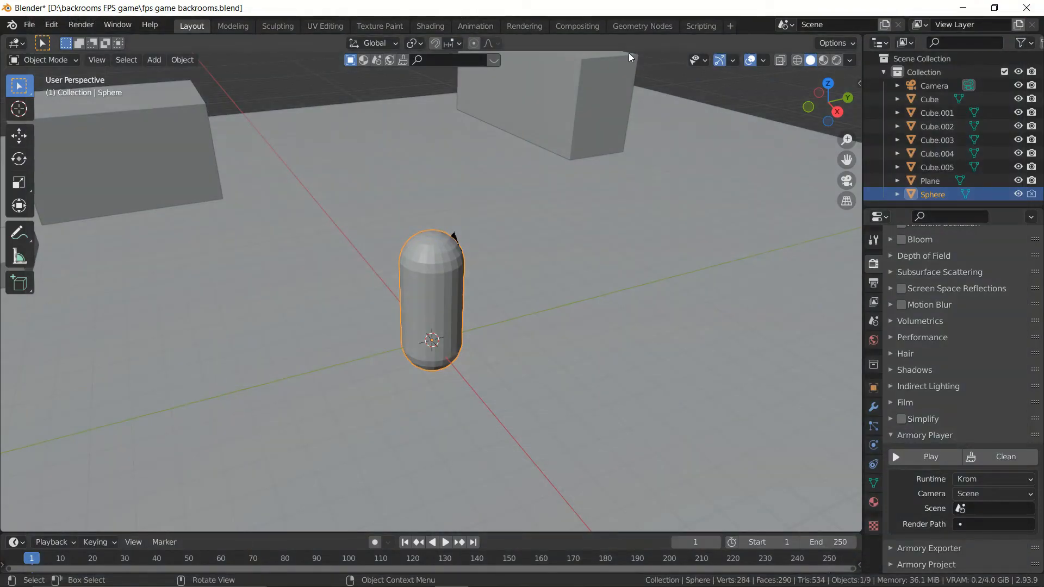
Step: In the Scripting workspace, enclose all camera rotation nodes of the Controller tree in one frame
{"action": "left_click", "coordinate": [700, 26]}
{"action": "scroll", "coordinate": [617, 276], "scroll_direction": "down", "scroll_amount": 2}
{"action": "left_click_drag", "start_coordinate": [684, 384], "coordinate": [280, 171]}
{"action": "key", "text": "ctrl+j"}
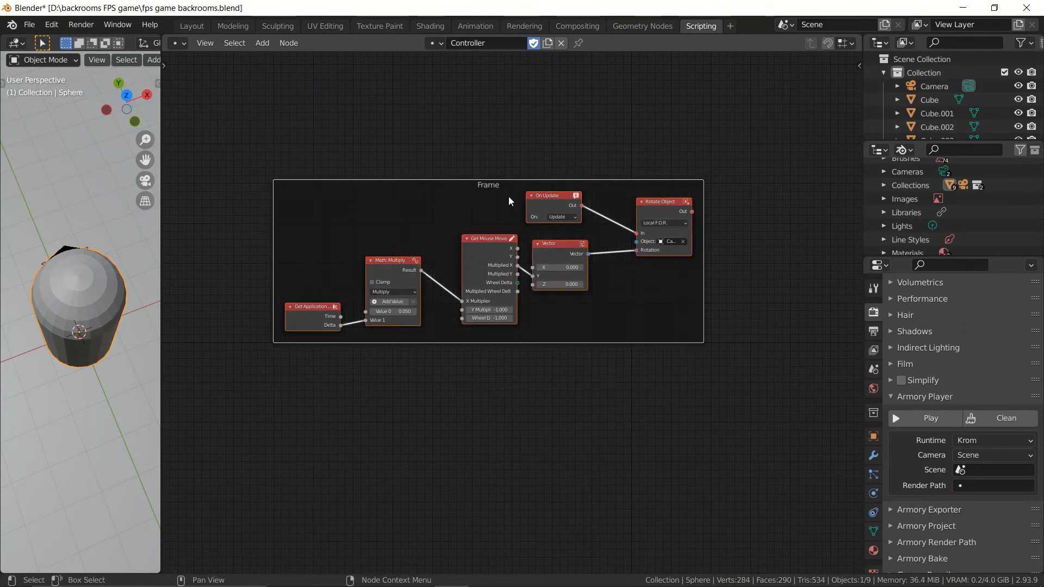
Step: Add a Keyboard node in the empty area below the frame
{"action": "middle_click_drag", "start_coordinate": [580, 415], "coordinate": [534, 359]}
{"action": "left_click_drag", "start_coordinate": [616, 269], "coordinate": [576, 221]}
{"action": "scroll", "coordinate": [532, 351], "scroll_direction": "up", "scroll_amount": 4}
{"action": "middle_click_drag", "start_coordinate": [533, 348], "coordinate": [484, 266]}
{"action": "key", "text": "shift+a"}
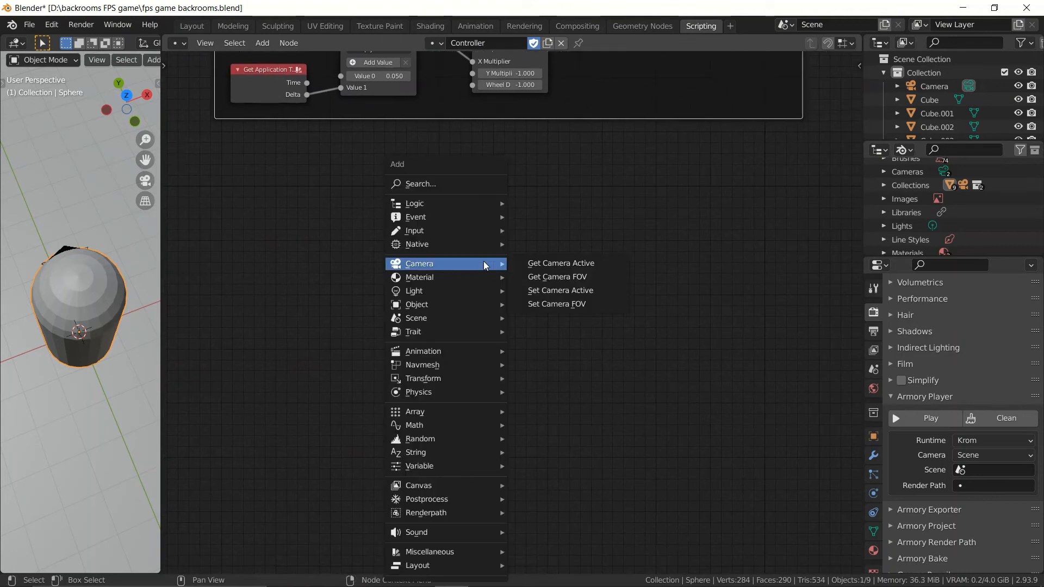
{"action": "type", "text": "key"}
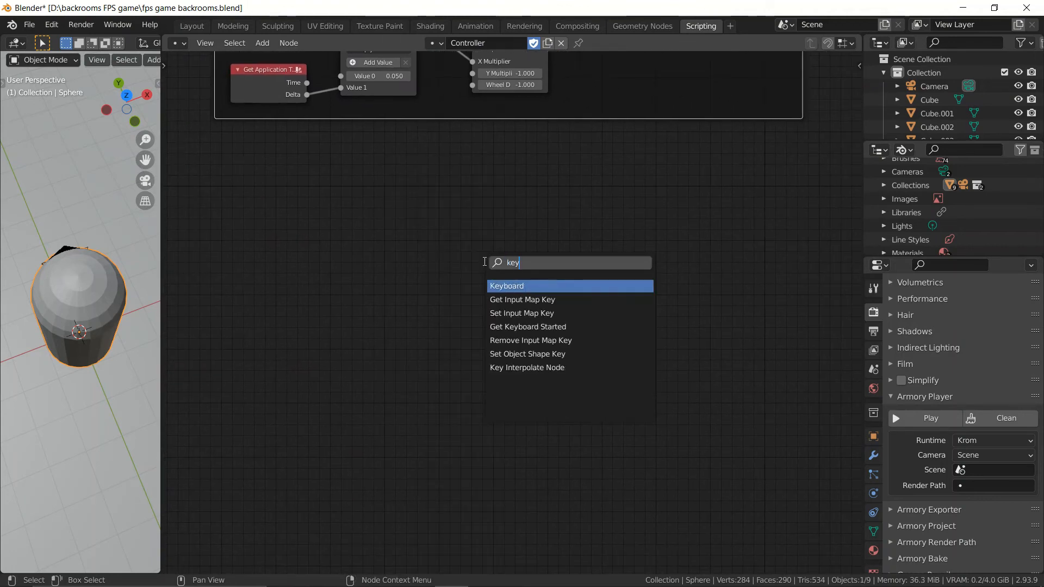
{"action": "key", "text": "Return"}
{"action": "left_click", "coordinate": [400, 254]}
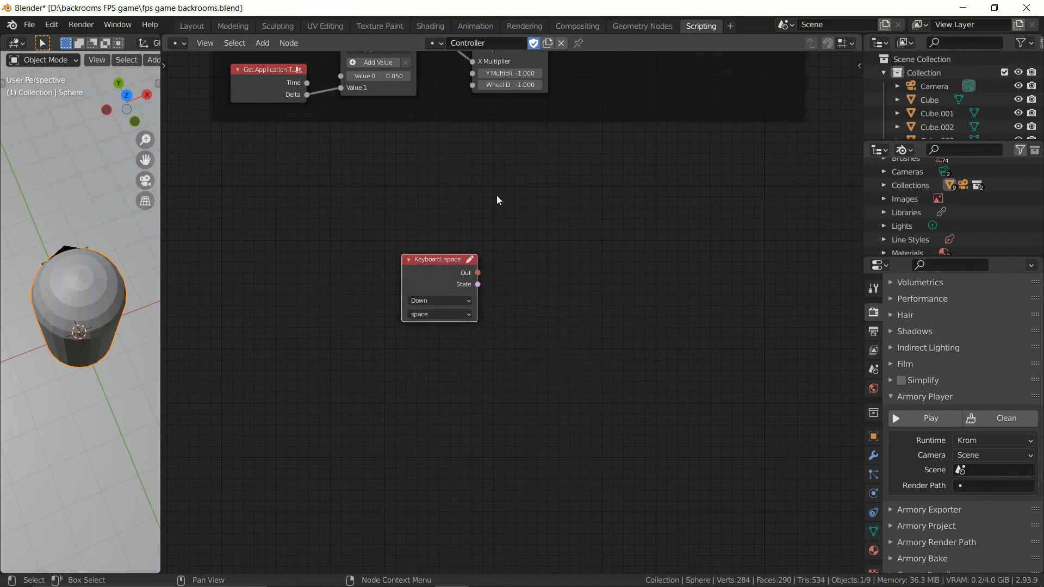
Step: Add a Mouse node directly above the Keyboard node
{"action": "key", "text": "shift+a"}
{"action": "type", "text": "mouse"}
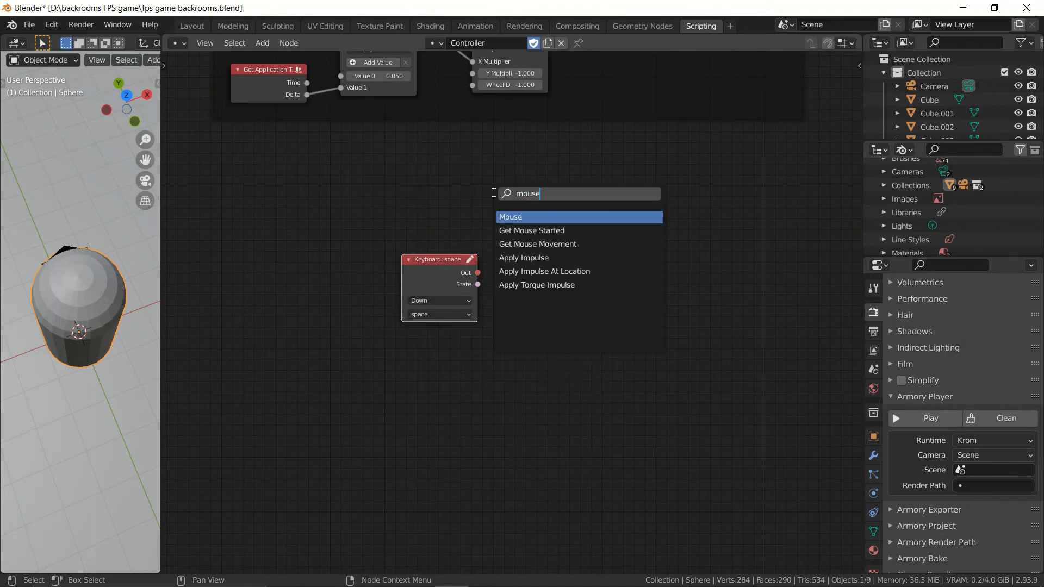
{"action": "key", "text": "Return"}
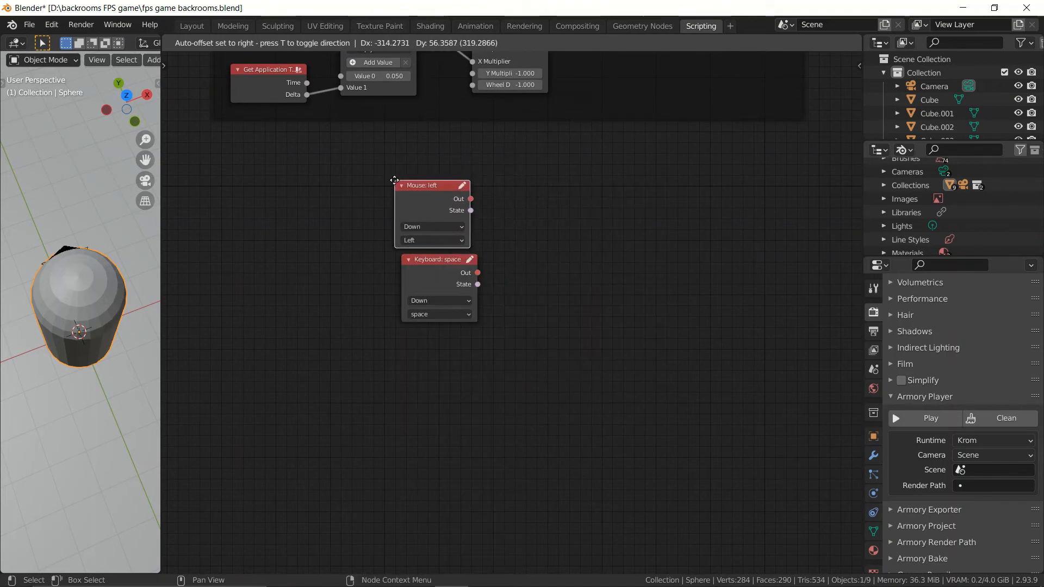
{"action": "left_click", "coordinate": [451, 211]}
Step: Set the Keyboard node to Started with the escape key and the Mouse node to Started
{"action": "scroll", "coordinate": [574, 277], "scroll_direction": "up", "scroll_amount": 2}
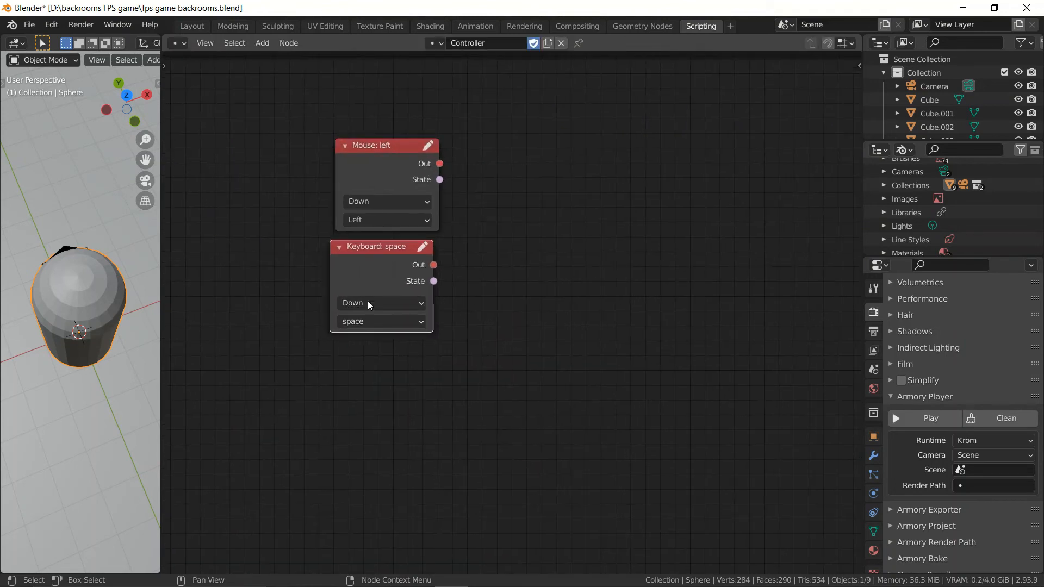
{"action": "left_click", "coordinate": [363, 308]}
{"action": "left_click", "coordinate": [359, 320]}
{"action": "left_click", "coordinate": [363, 322]}
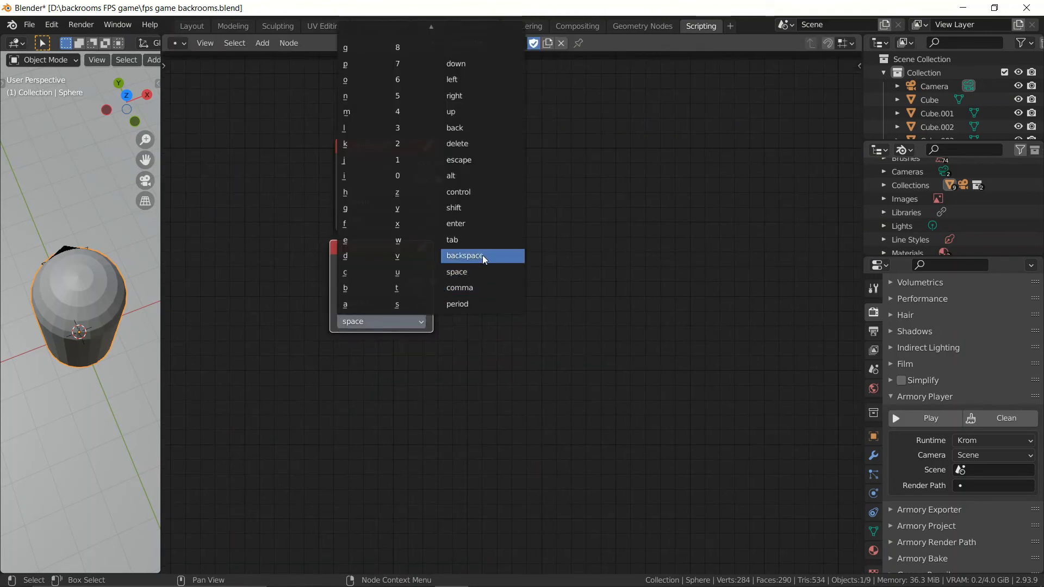
{"action": "left_click", "coordinate": [474, 161]}
{"action": "left_click", "coordinate": [381, 201]}
{"action": "left_click", "coordinate": [380, 217]}
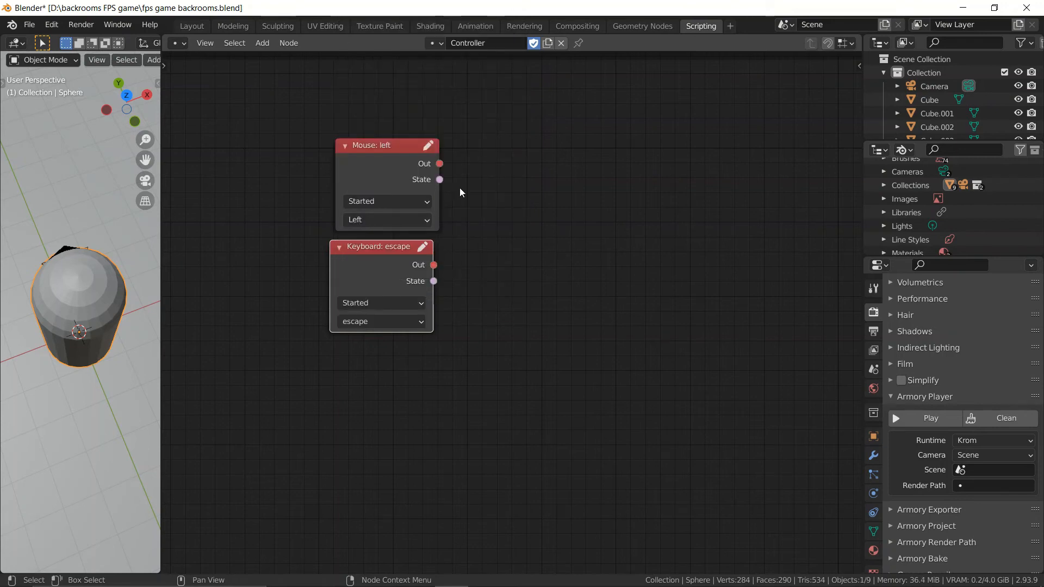
Step: Align the Keyboard node vertically under the Mouse node
{"action": "middle_click_drag", "start_coordinate": [558, 216], "coordinate": [507, 215]}
{"action": "scroll", "coordinate": [509, 221], "scroll_direction": "up", "scroll_amount": 3}
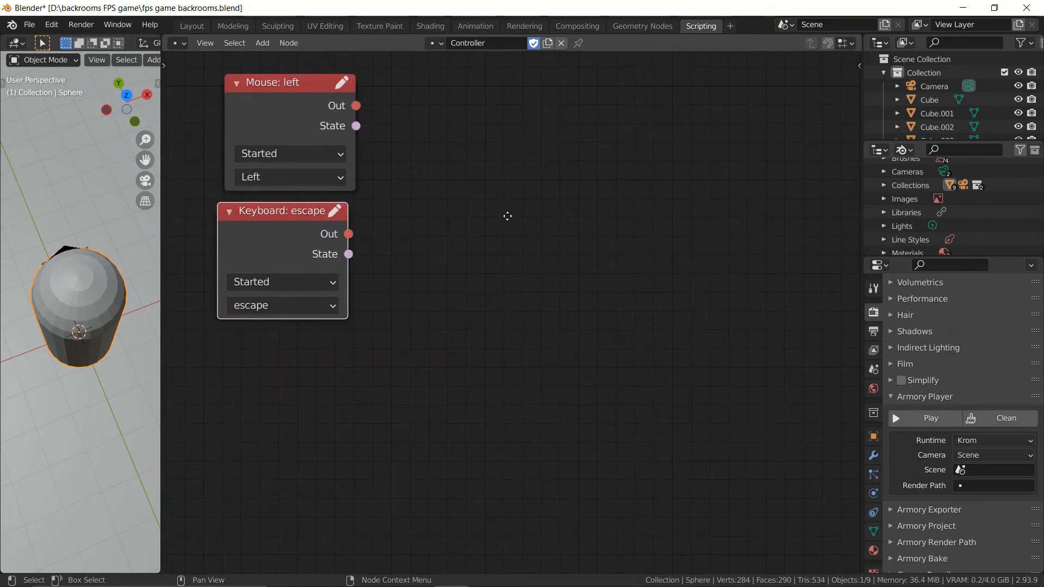
{"action": "left_click_drag", "start_coordinate": [314, 235], "coordinate": [320, 231]}
{"action": "middle_click_drag", "start_coordinate": [488, 241], "coordinate": [488, 250]}
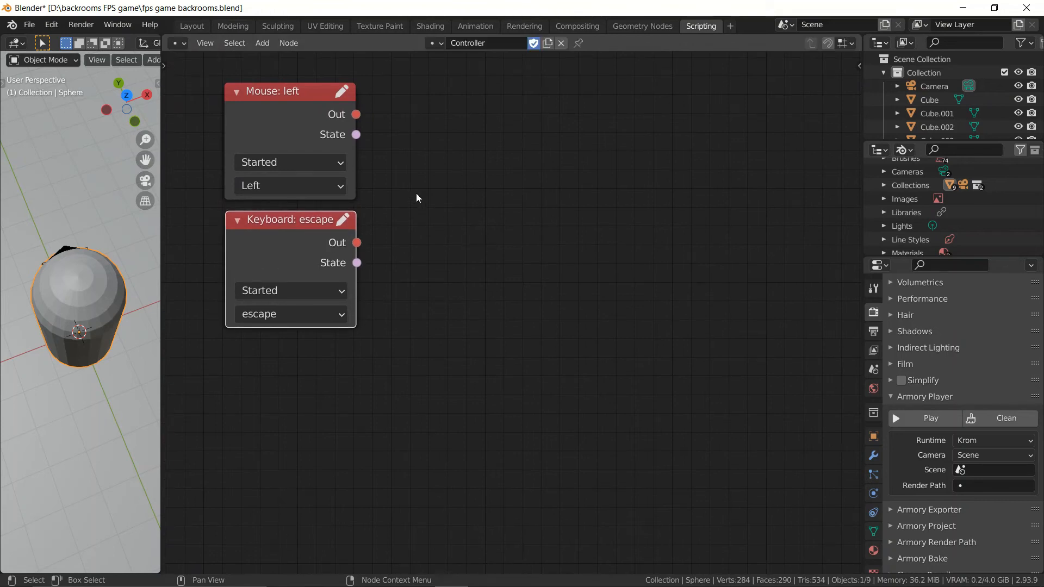
Step: Search for a cursor node and place a Set Cursor State node beside the Mouse node
{"action": "key", "text": "shift+a"}
{"action": "left_click", "coordinate": [477, 189]}
{"action": "scroll", "coordinate": [556, 238], "scroll_direction": "down", "scroll_amount": 10}
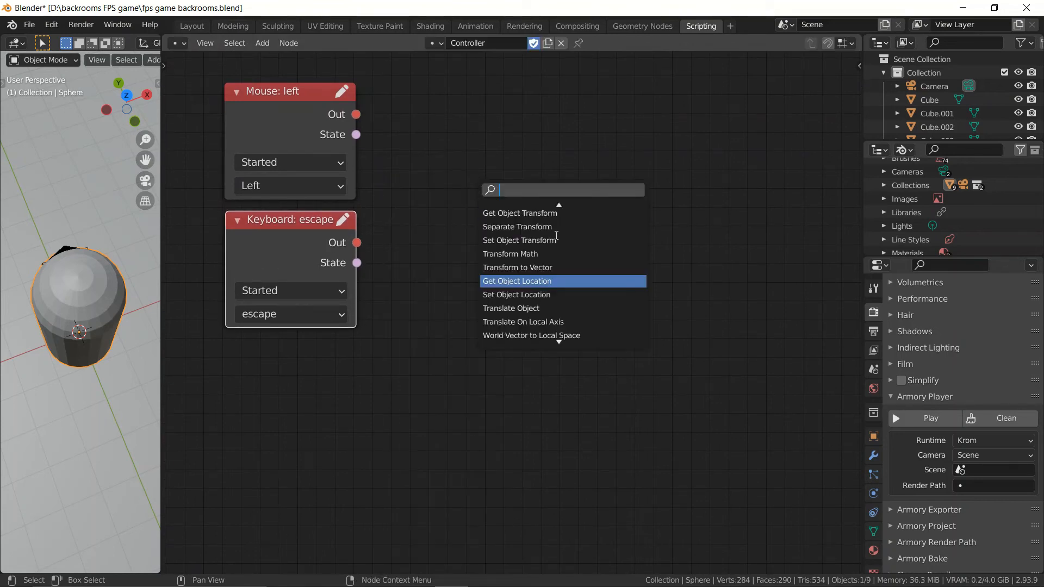
{"action": "type", "text": "curso"}
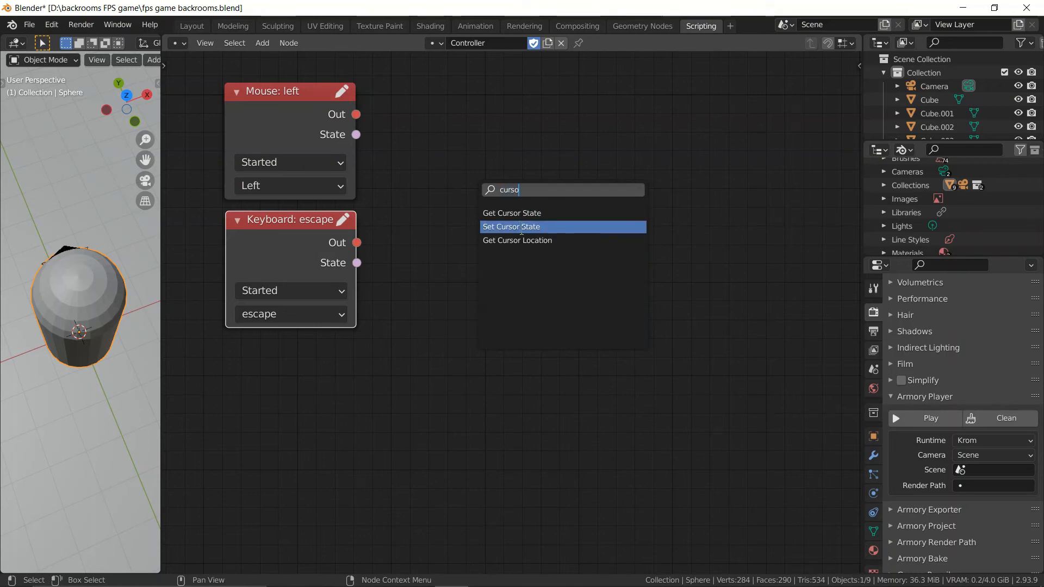
{"action": "left_click", "coordinate": [523, 228]}
{"action": "left_click", "coordinate": [451, 92]}
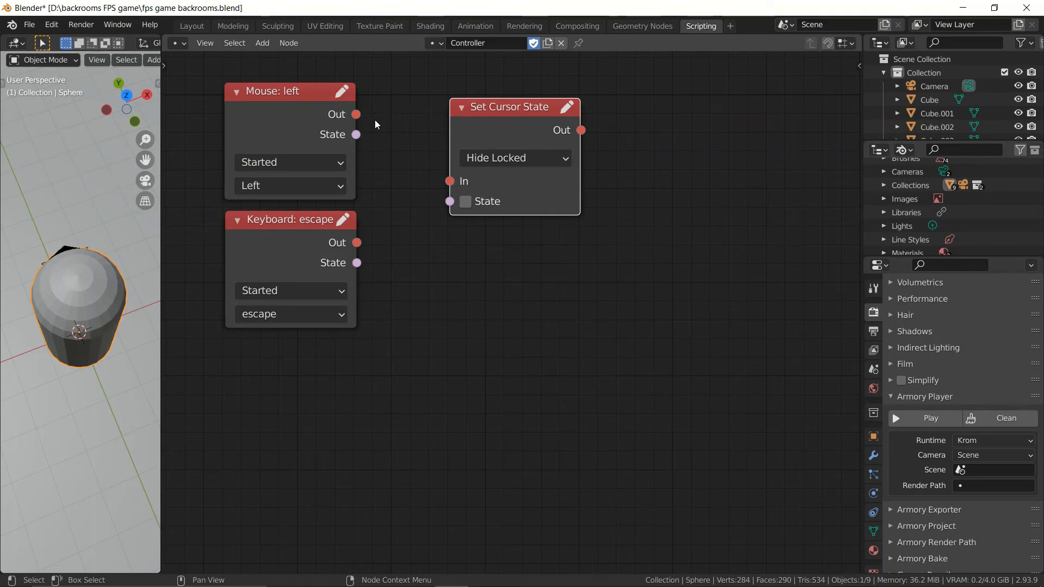
Step: Connect the Mouse node's Out to the Set Cursor State node's In, enable its State, and align the two nodes side by side
{"action": "left_click_drag", "start_coordinate": [356, 114], "coordinate": [423, 152]}
{"action": "left_click_drag", "start_coordinate": [457, 187], "coordinate": [457, 186]}
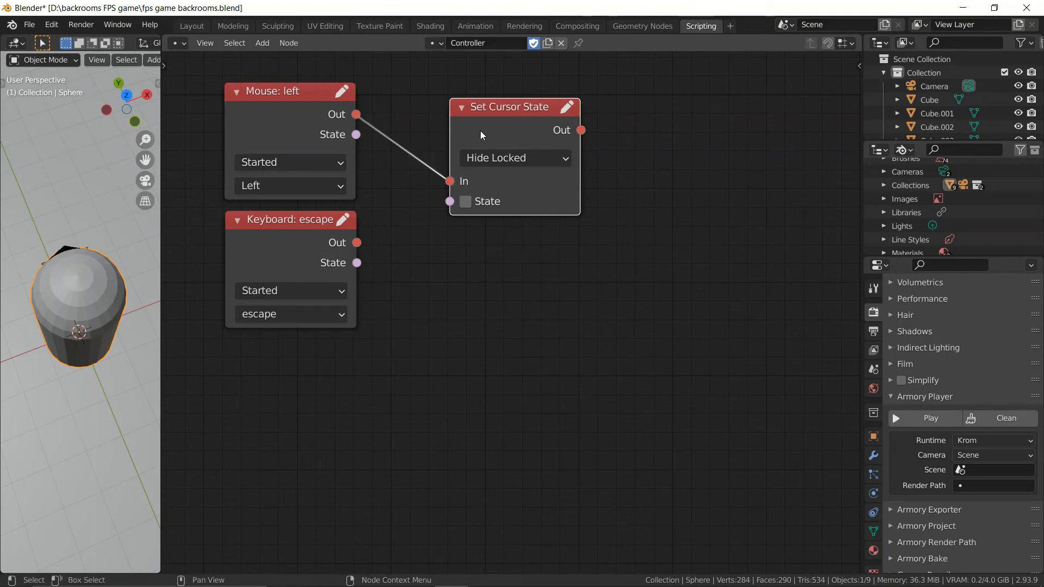
{"action": "left_click_drag", "start_coordinate": [481, 135], "coordinate": [445, 129]}
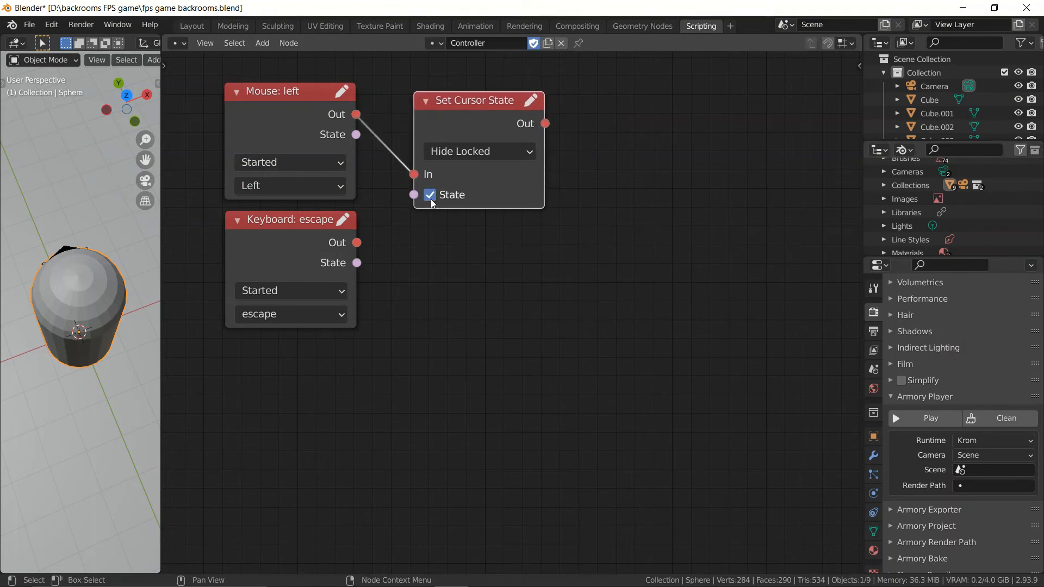
{"action": "left_click_drag", "start_coordinate": [456, 90], "coordinate": [457, 81]}
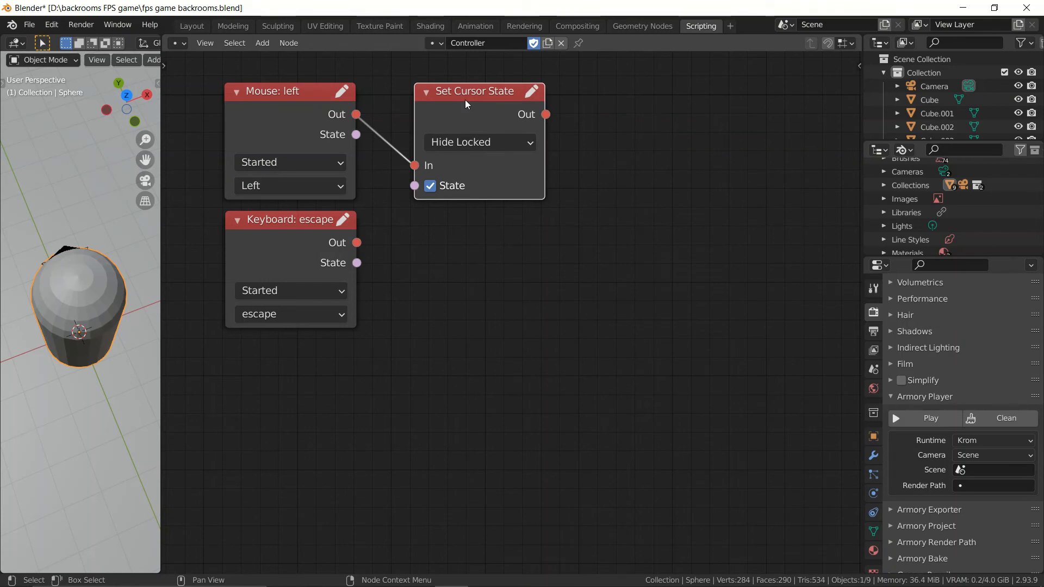
Step: Duplicate the Set Cursor State node below, connect the escape Keyboard node's Out to its In, and disable its State
{"action": "key", "text": "shift+d"}
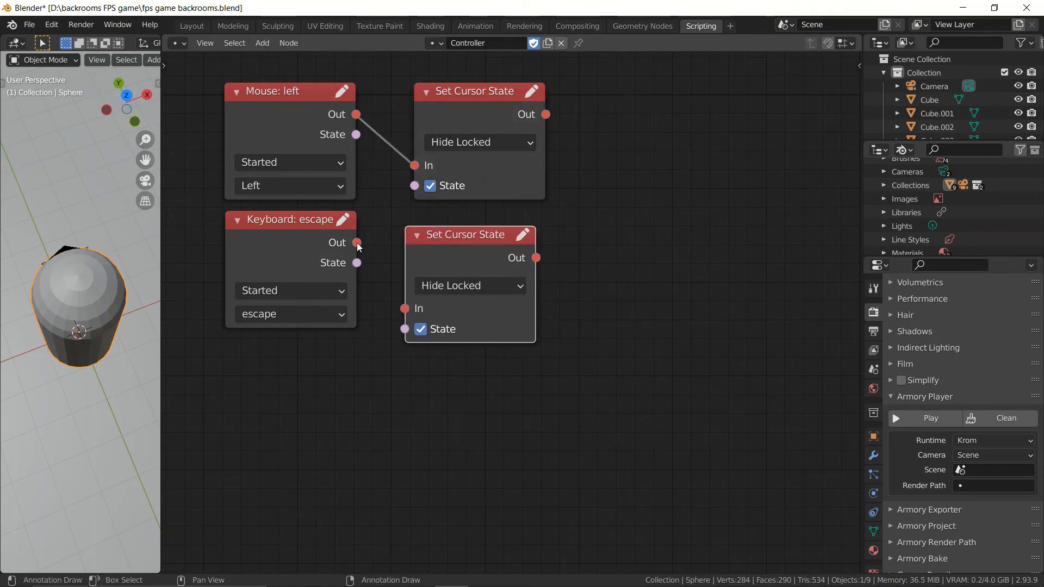
{"action": "left_click_drag", "start_coordinate": [357, 243], "coordinate": [407, 309]}
{"action": "middle_click_drag", "start_coordinate": [454, 299], "coordinate": [473, 330]}
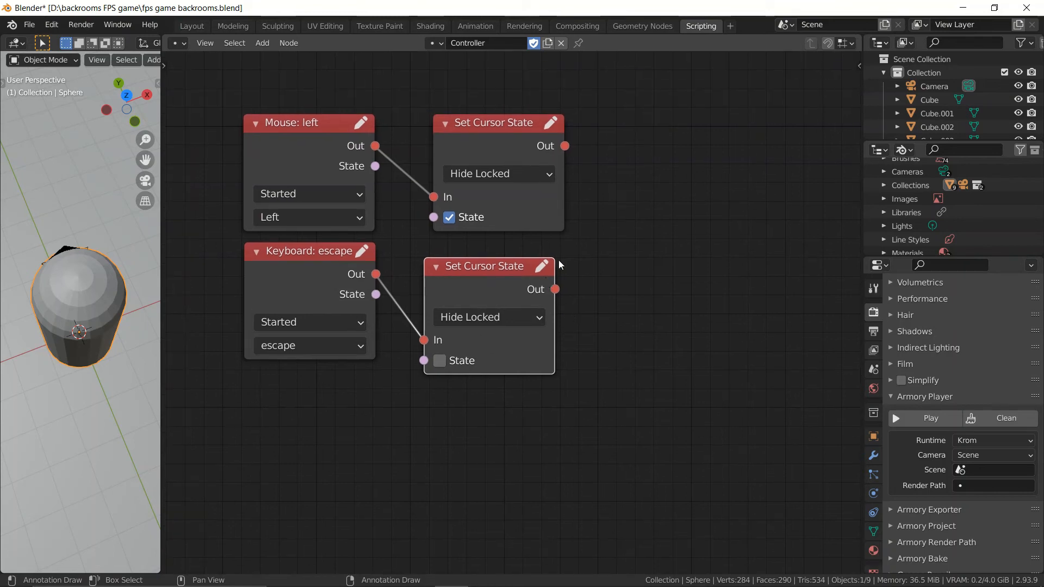
Step: Group the Mouse, Keyboard and both Set Cursor State nodes into a frame
{"action": "left_click_drag", "start_coordinate": [630, 401], "coordinate": [221, 93]}
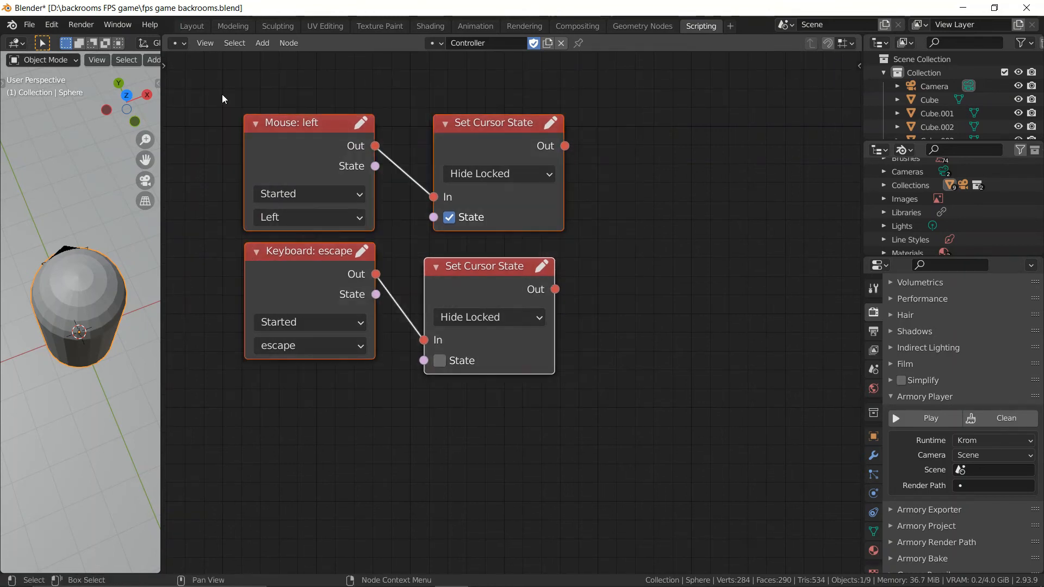
{"action": "key", "text": "ctrl+j"}
{"action": "scroll", "coordinate": [641, 190], "scroll_direction": "down", "scroll_amount": 2}
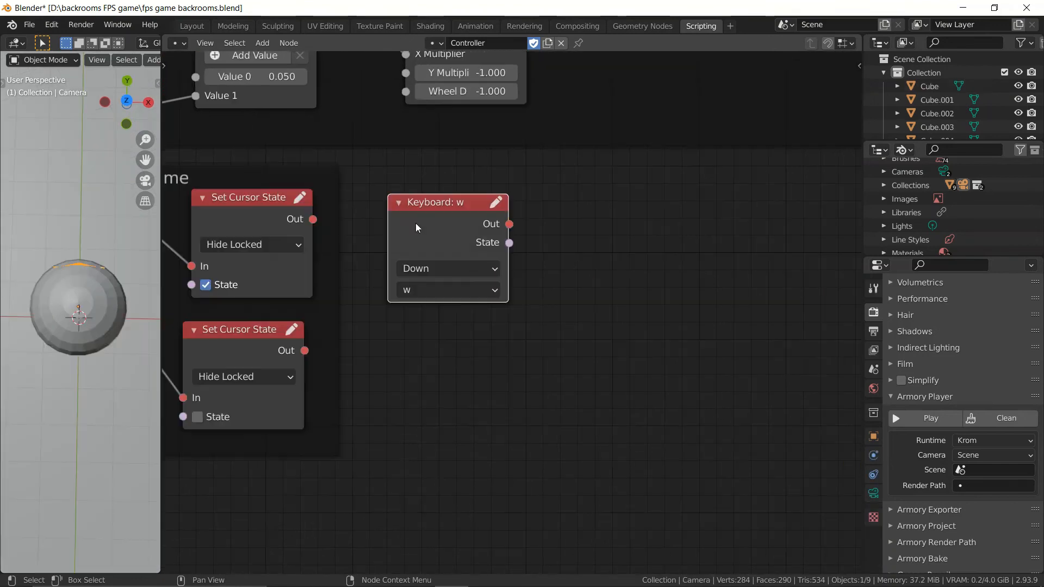
Step: Add a Keyboard node in the empty space beside the cursor state frame
{"action": "scroll", "coordinate": [415, 228], "scroll_direction": "down", "scroll_amount": 4}
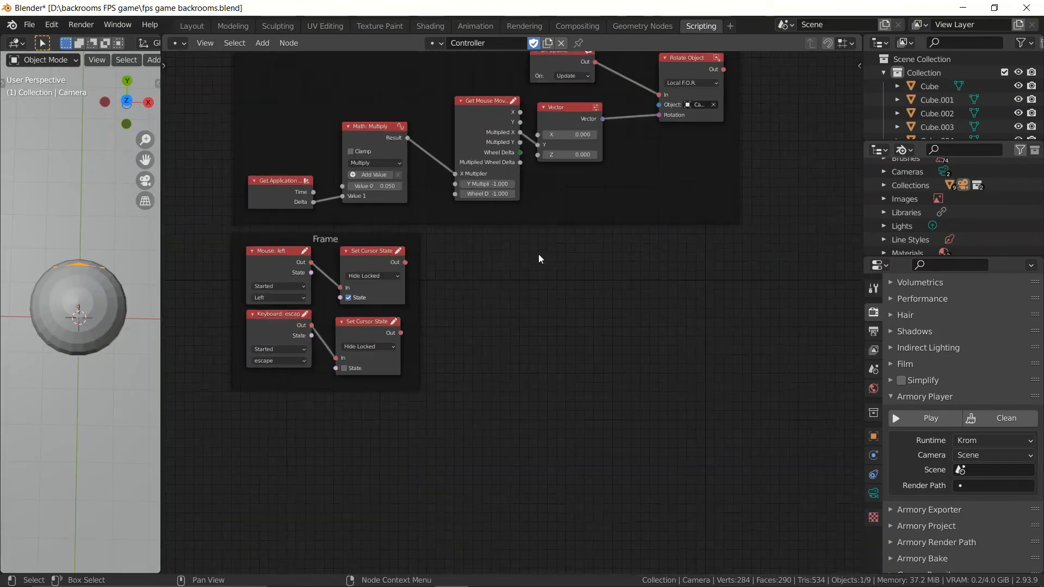
{"action": "scroll", "coordinate": [540, 254], "scroll_direction": "up", "scroll_amount": 2}
{"action": "scroll", "coordinate": [560, 255], "scroll_direction": "up", "scroll_amount": 4}
{"action": "middle_click_drag", "start_coordinate": [542, 263], "coordinate": [535, 215]}
{"action": "key", "text": "shift+a"}
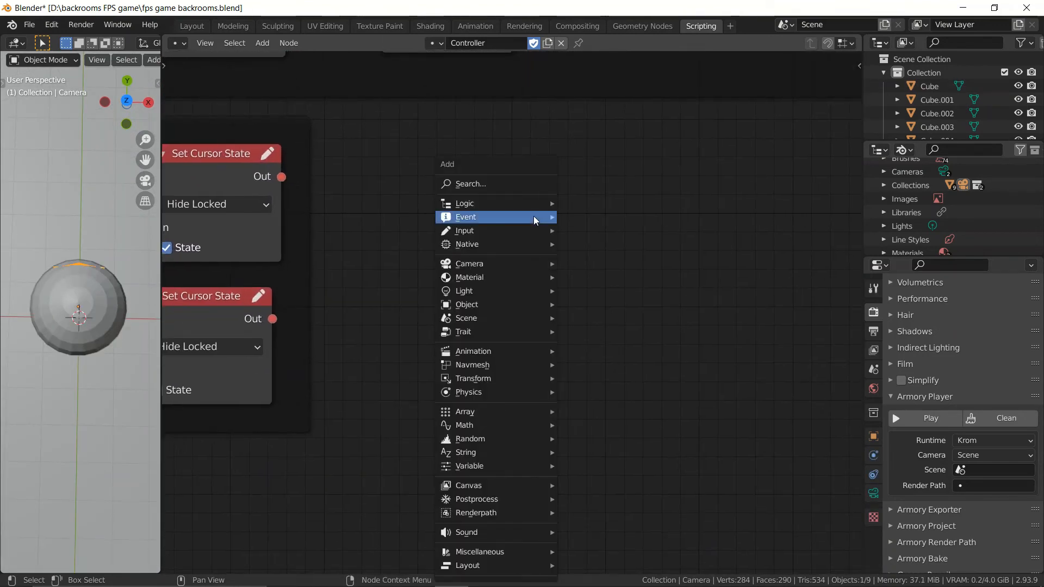
{"action": "type", "text": "s"}
{"action": "type", "text": "ke"}
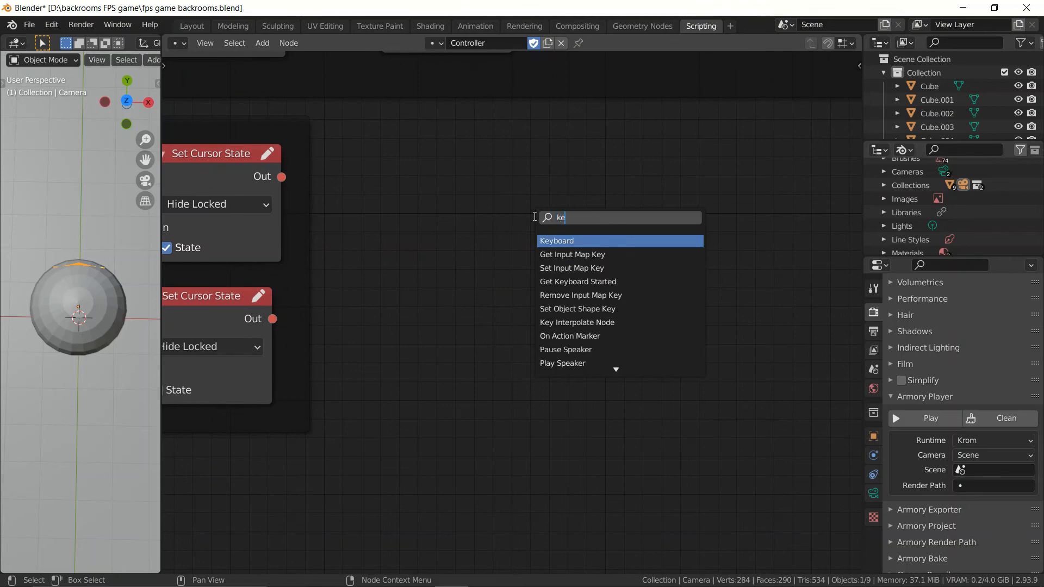
{"action": "type", "text": "y"}
{"action": "key", "text": "Return"}
{"action": "left_click", "coordinate": [367, 144]}
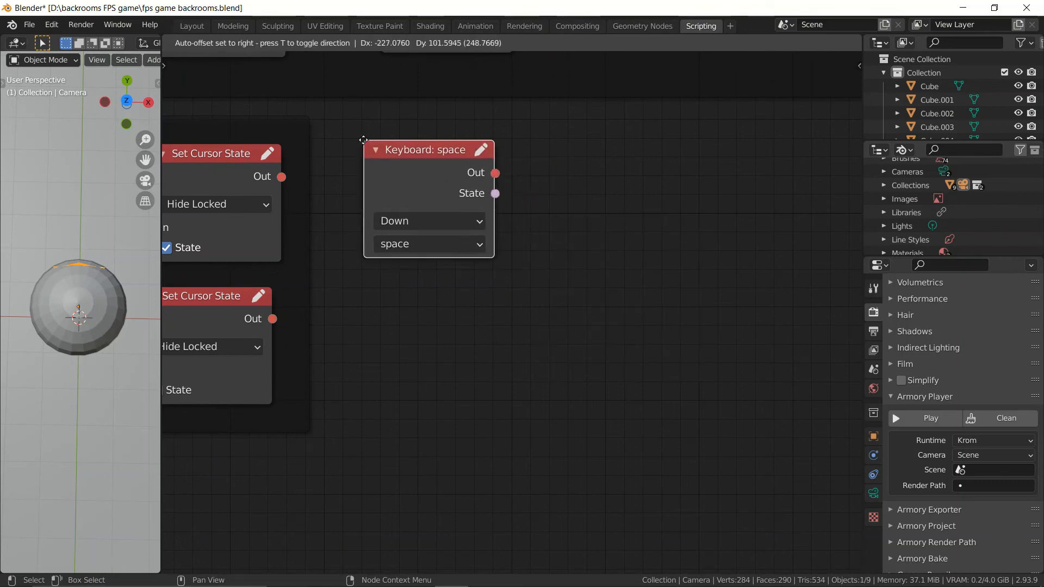
Step: Set the new Keyboard node to Down with the w key
{"action": "left_click", "coordinate": [427, 221]}
{"action": "left_click", "coordinate": [394, 263]}
{"action": "left_click", "coordinate": [417, 245]}
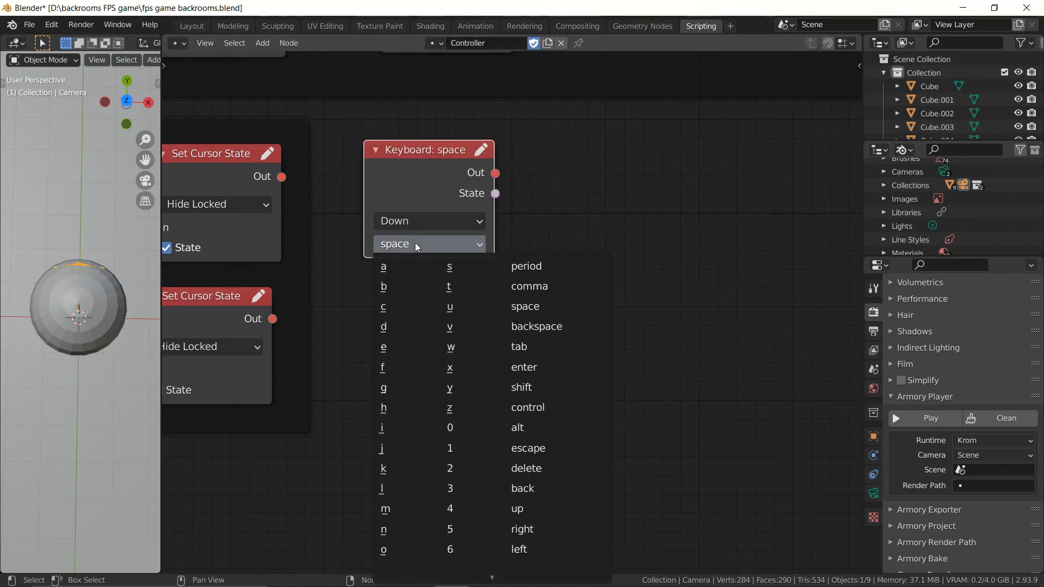
{"action": "left_click", "coordinate": [451, 346]}
Step: Add a Translate Object node beside the w Keyboard node and connect the Keyboard's Out to its In
{"action": "key", "text": "shift+a"}
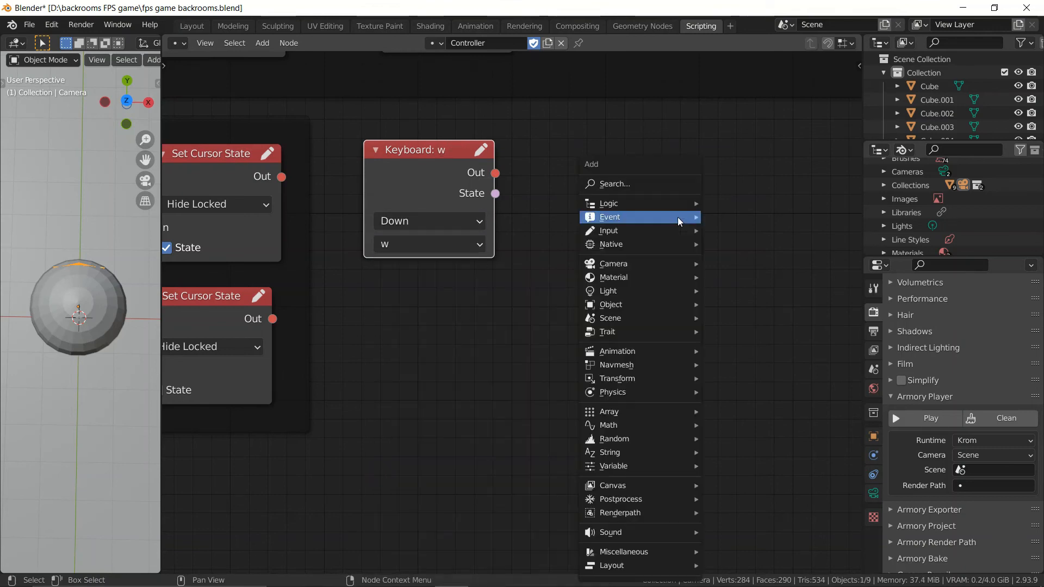
{"action": "type", "text": "transl"}
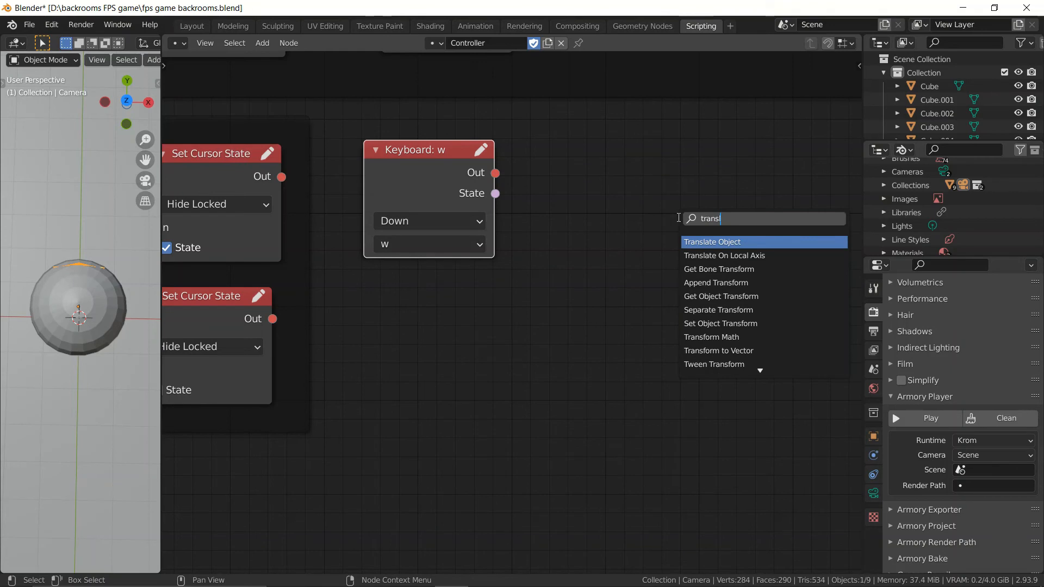
{"action": "key", "text": "Return"}
{"action": "left_click", "coordinate": [582, 133]}
{"action": "left_click_drag", "start_coordinate": [494, 172], "coordinate": [583, 185]}
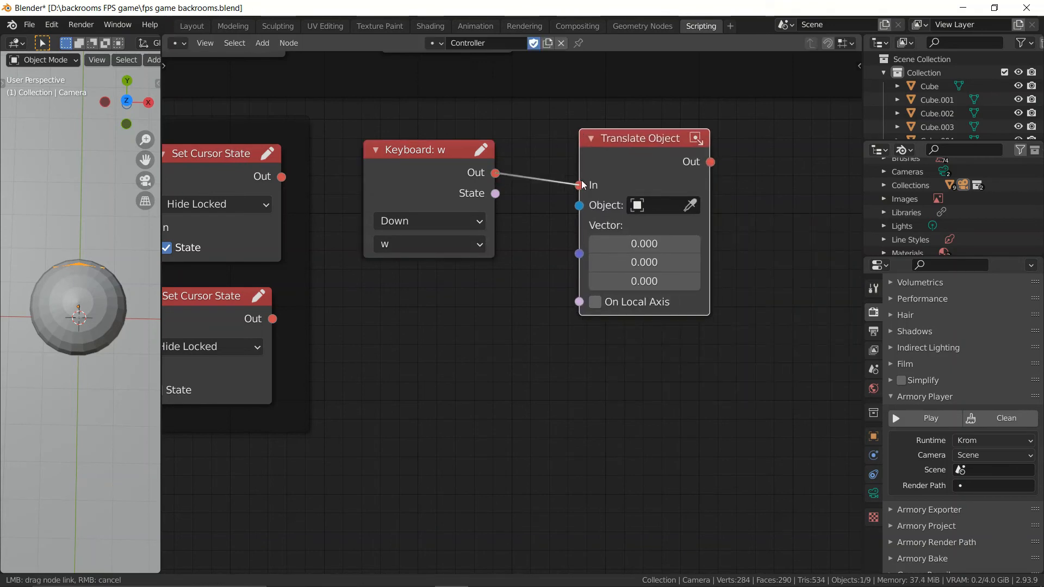
Step: Set the Y value of the Translate Object node's vector to 0.1
{"action": "left_click", "coordinate": [669, 205]}
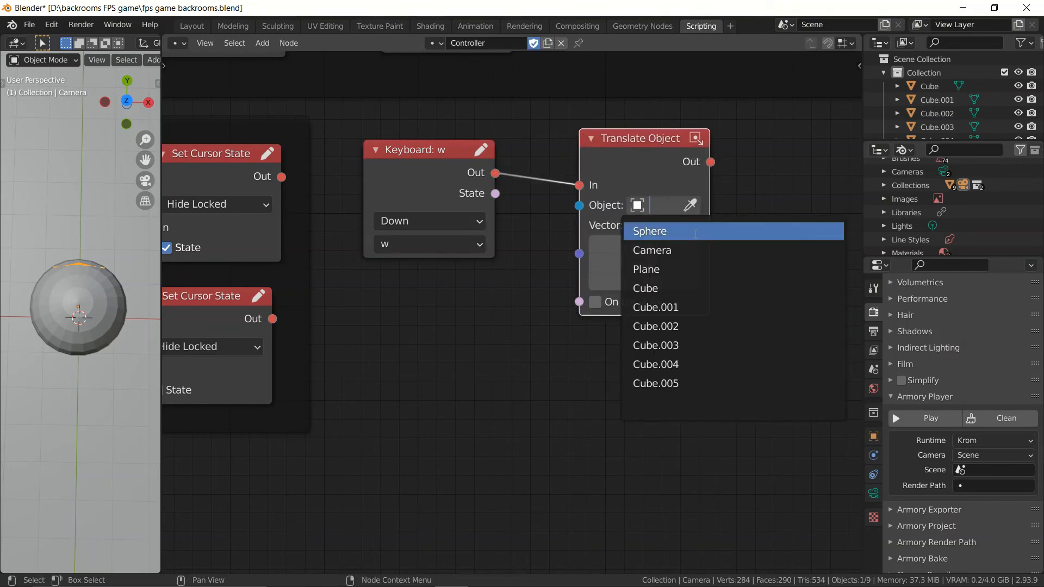
{"action": "left_click", "coordinate": [460, 396]}
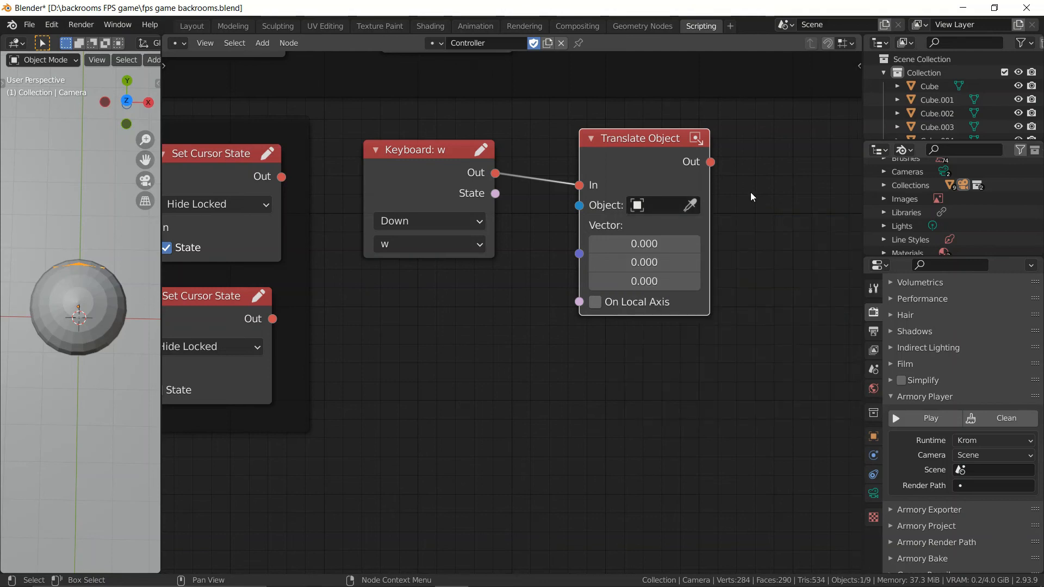
{"action": "scroll", "coordinate": [739, 244], "scroll_direction": "down", "scroll_amount": 2}
{"action": "left_click", "coordinate": [75, 293]}
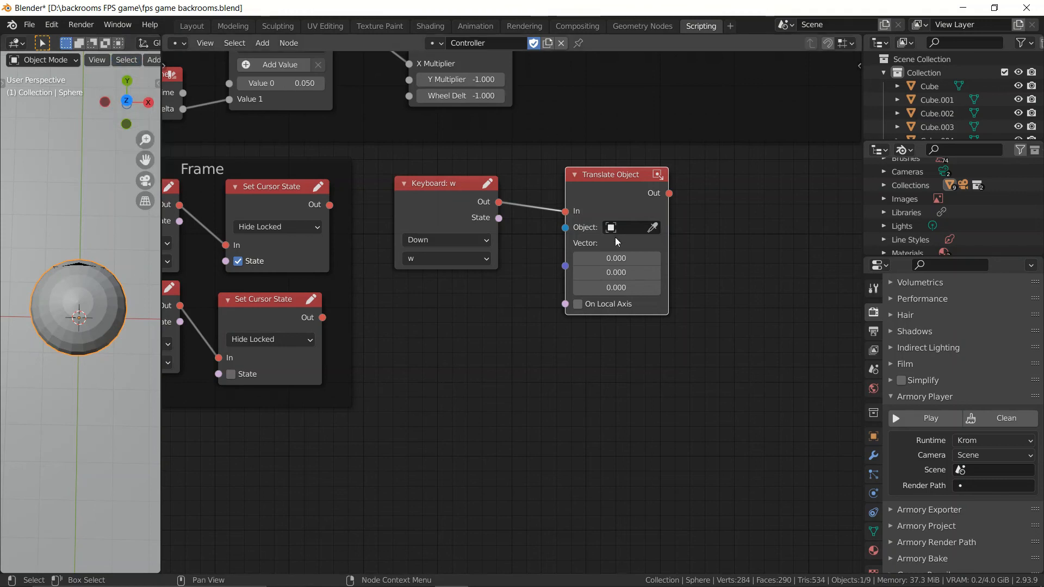
{"action": "left_click", "coordinate": [632, 275]}
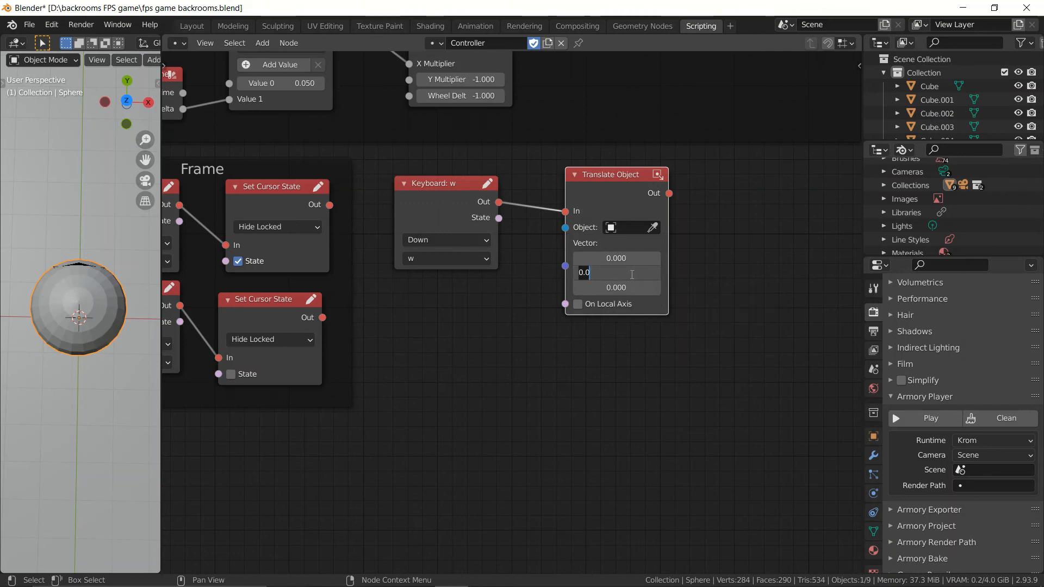
{"action": "type", "text": "0.1"}
{"action": "key", "text": "Return"}
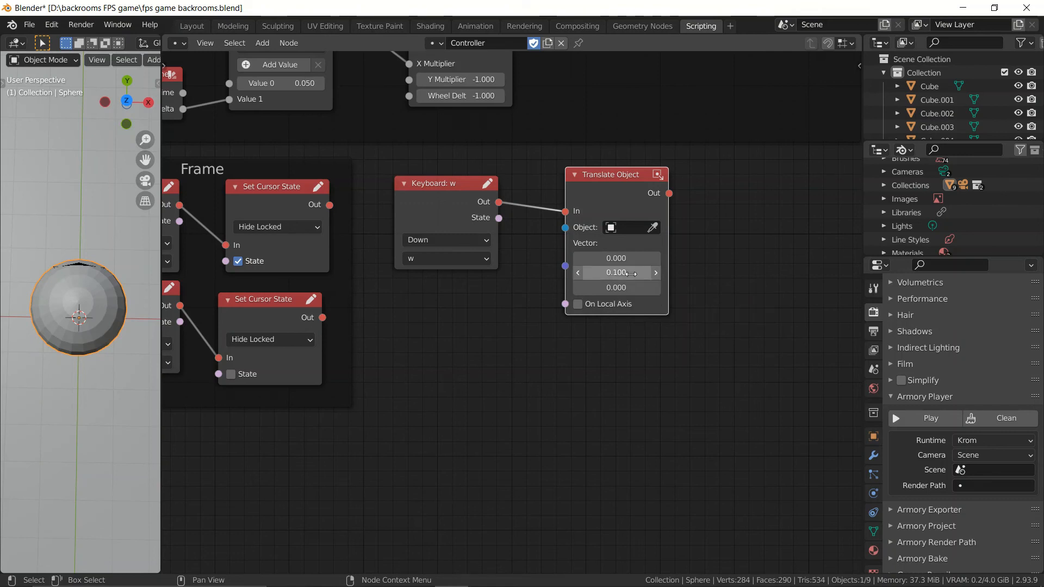
Step: Duplicate the w Keyboard and Translate Object pair below, with the key set to s and the Y vector value to -0.1
{"action": "left_click_drag", "start_coordinate": [711, 361], "coordinate": [454, 197]}
{"action": "key", "text": "shift+d"}
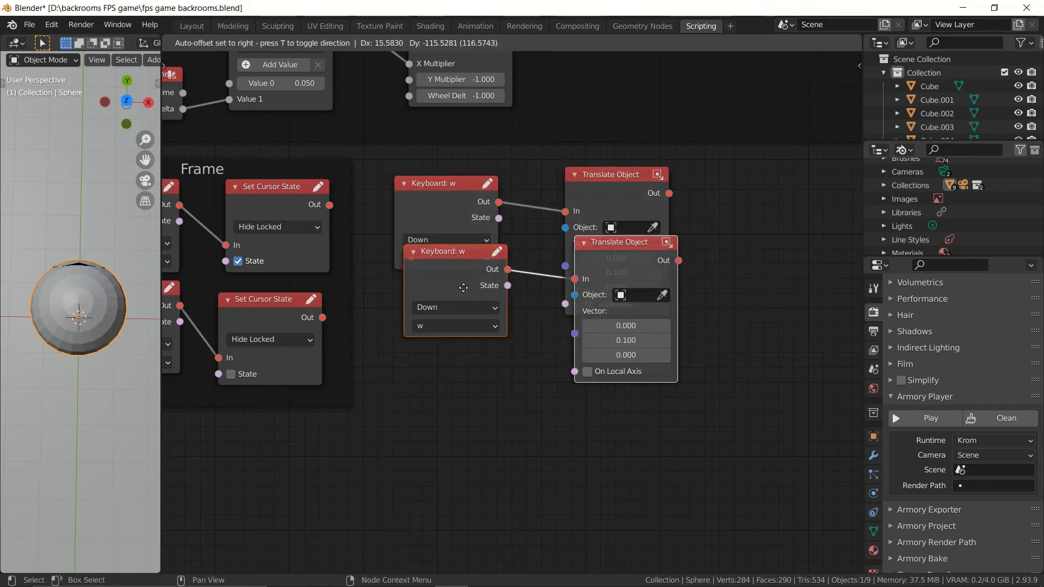
{"action": "left_click", "coordinate": [445, 361]}
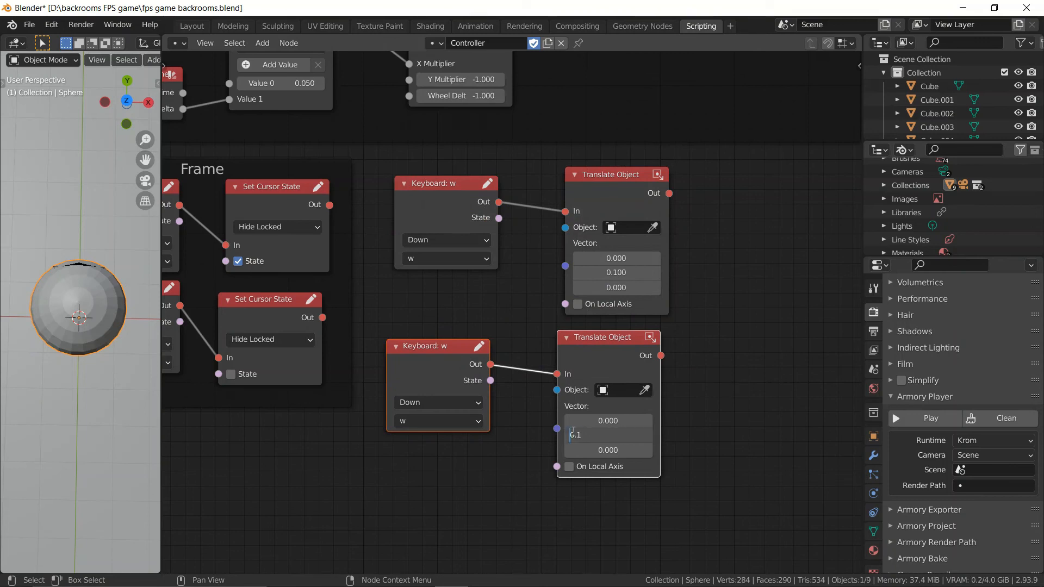
{"action": "left_click", "coordinate": [440, 424]}
{"action": "left_click", "coordinate": [458, 407]}
{"action": "scroll", "coordinate": [516, 462], "scroll_direction": "down", "scroll_amount": 3}
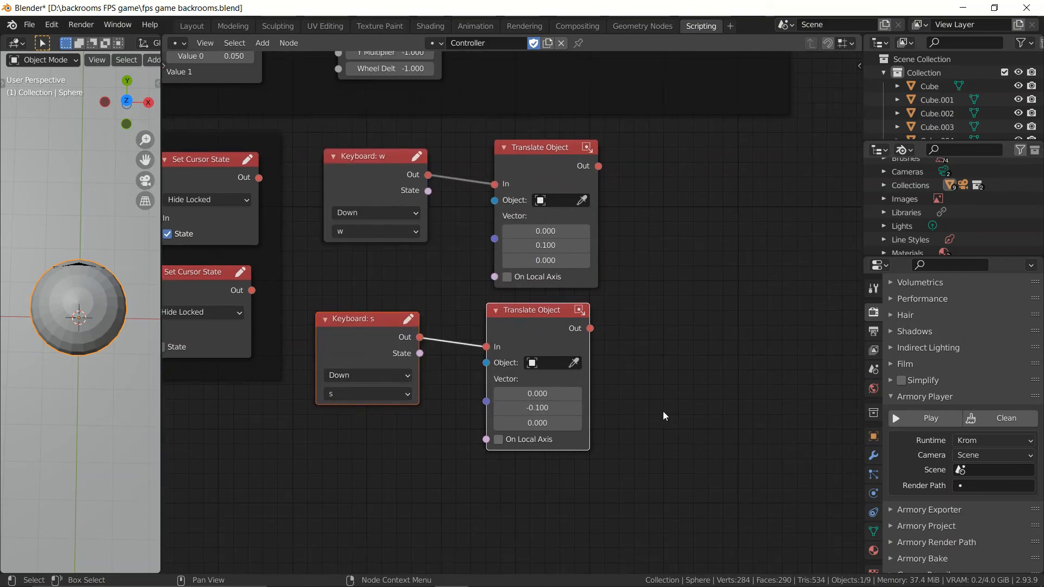
Step: Duplicate the s node pair beside it, set the key to d, and set the translation vector to X 0.1 and Y 0
{"action": "key", "text": "shift+d"}
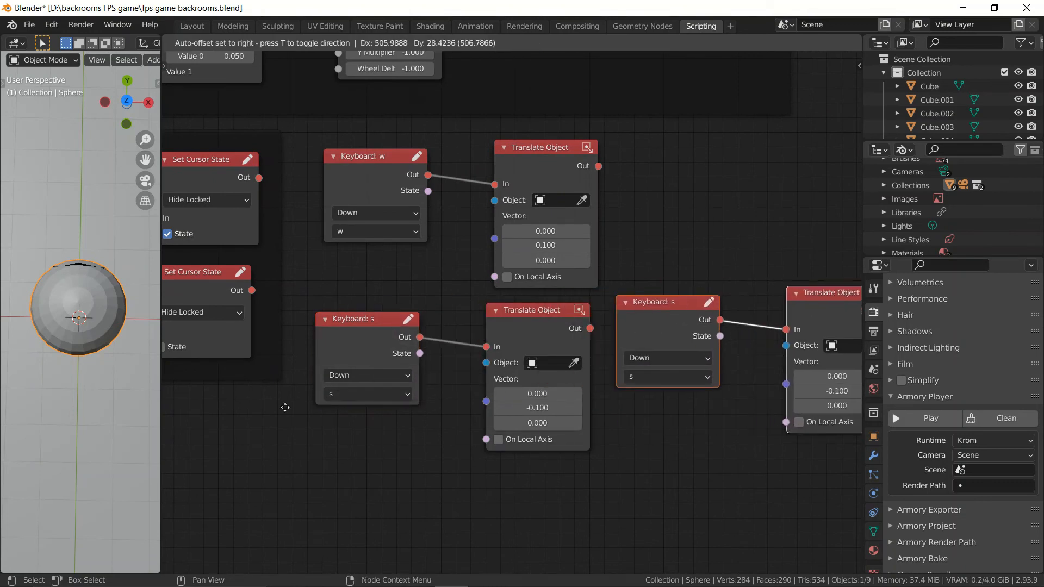
{"action": "left_click", "coordinate": [324, 424]}
{"action": "middle_click_drag", "start_coordinate": [595, 359], "coordinate": [409, 373]}
{"action": "left_click", "coordinate": [652, 416]}
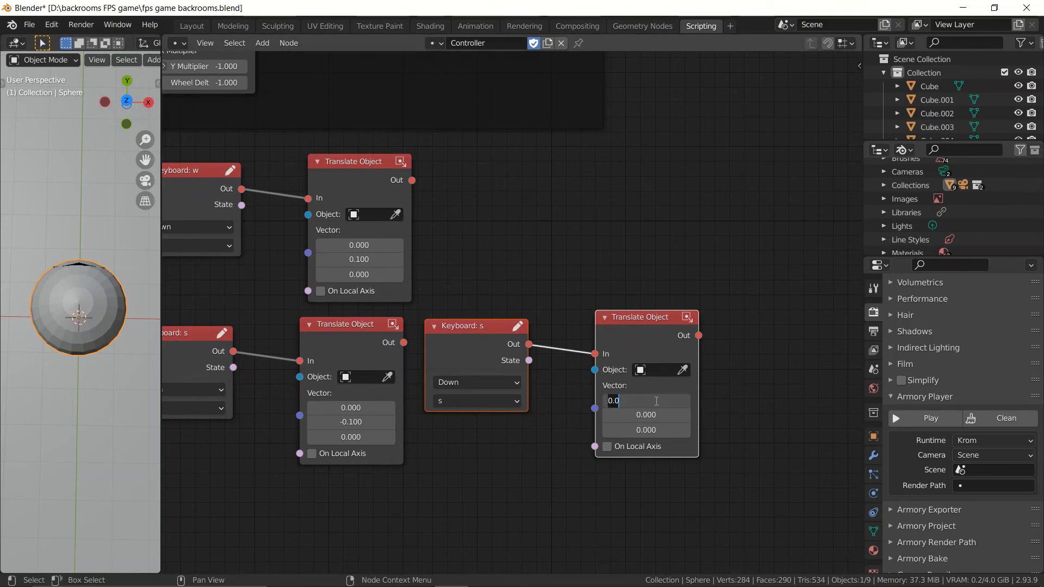
{"action": "left_click", "coordinate": [494, 401]}
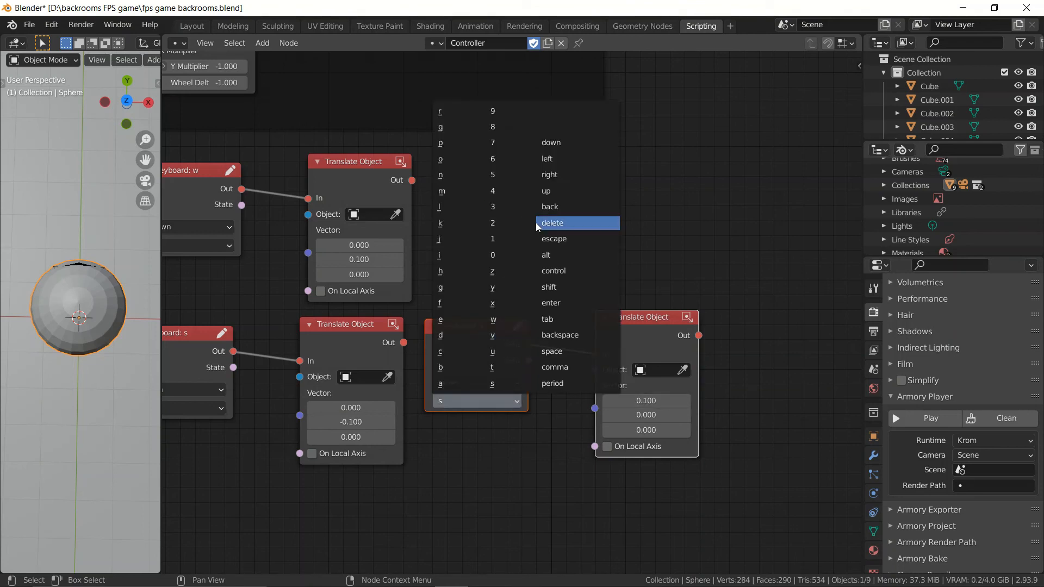
{"action": "left_click", "coordinate": [452, 335]}
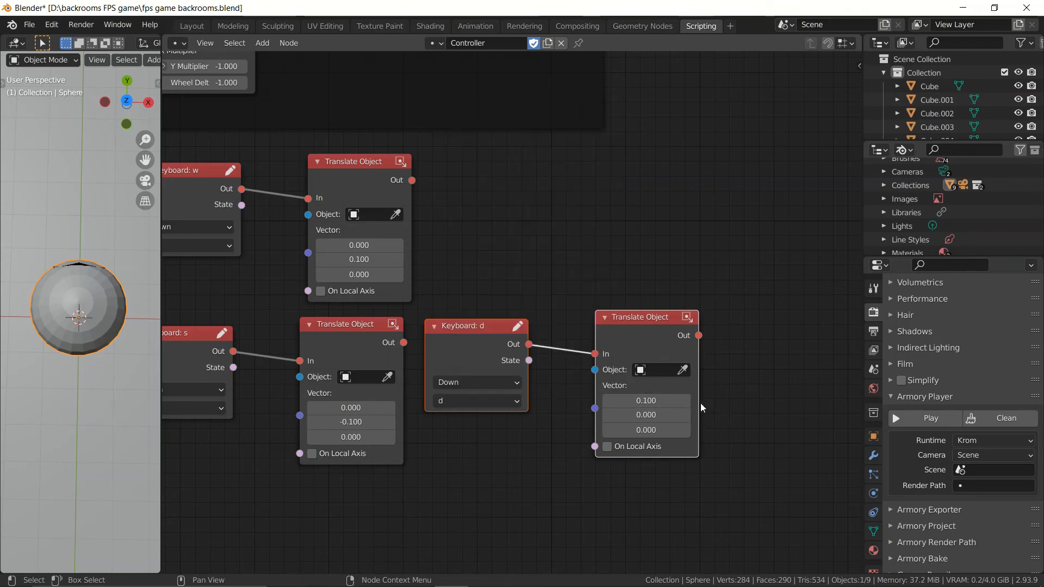
Step: Duplicate the d node pair above it, set the key to a, and set the X vector value to -0.1
{"action": "key", "text": "shift+d"}
{"action": "left_click", "coordinate": [489, 241]}
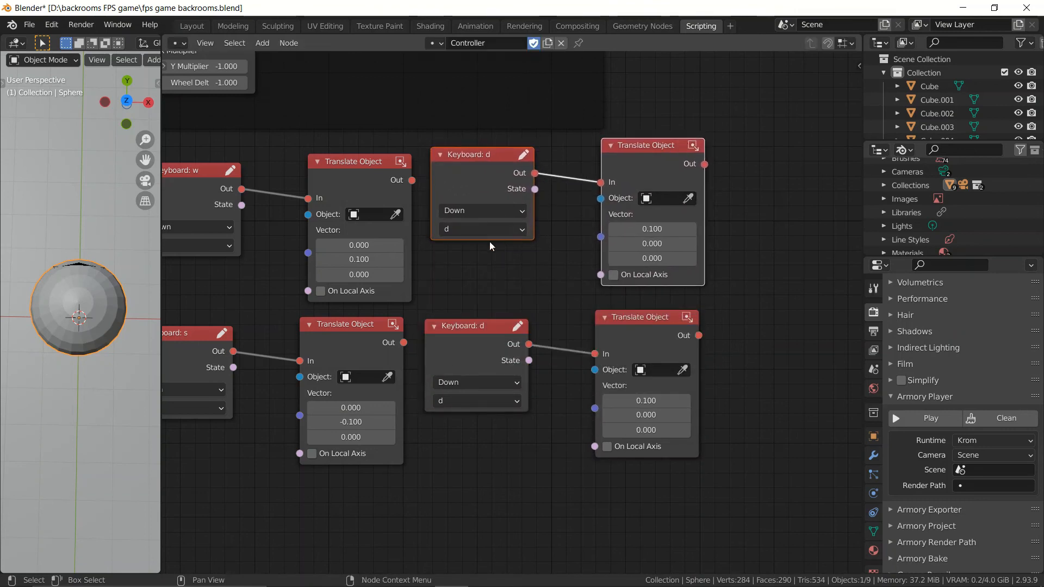
{"action": "left_click", "coordinate": [482, 229]}
{"action": "left_click", "coordinate": [481, 247]}
{"action": "key", "text": "Return"}
{"action": "scroll", "coordinate": [729, 293], "scroll_direction": "down", "scroll_amount": 2}
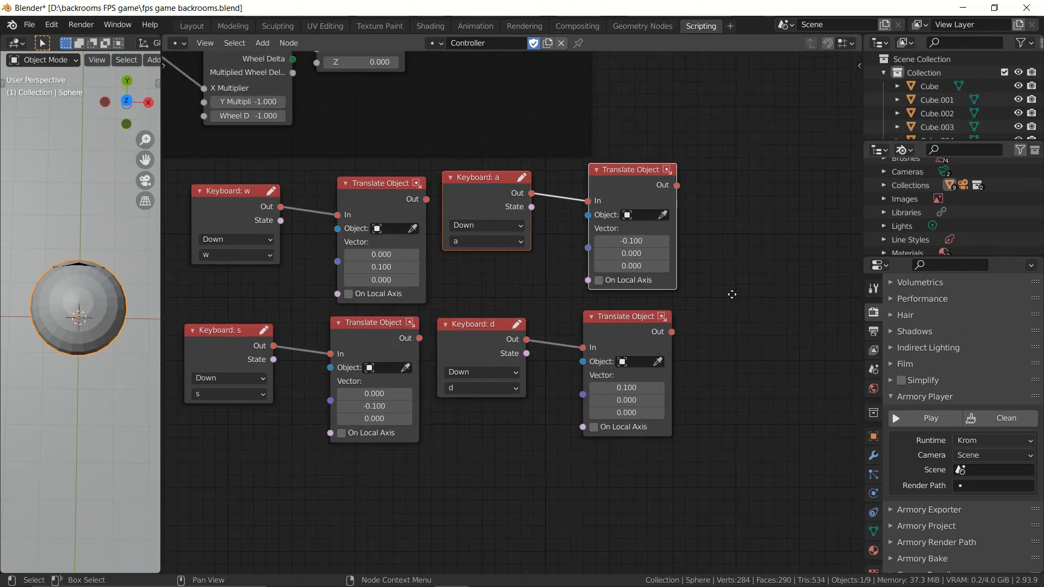
Step: Group the eight movement nodes into a frame, move it slightly down, and save the file
{"action": "middle_click_drag", "start_coordinate": [750, 385], "coordinate": [805, 363]}
{"action": "left_click_drag", "start_coordinate": [801, 465], "coordinate": [268, 162]}
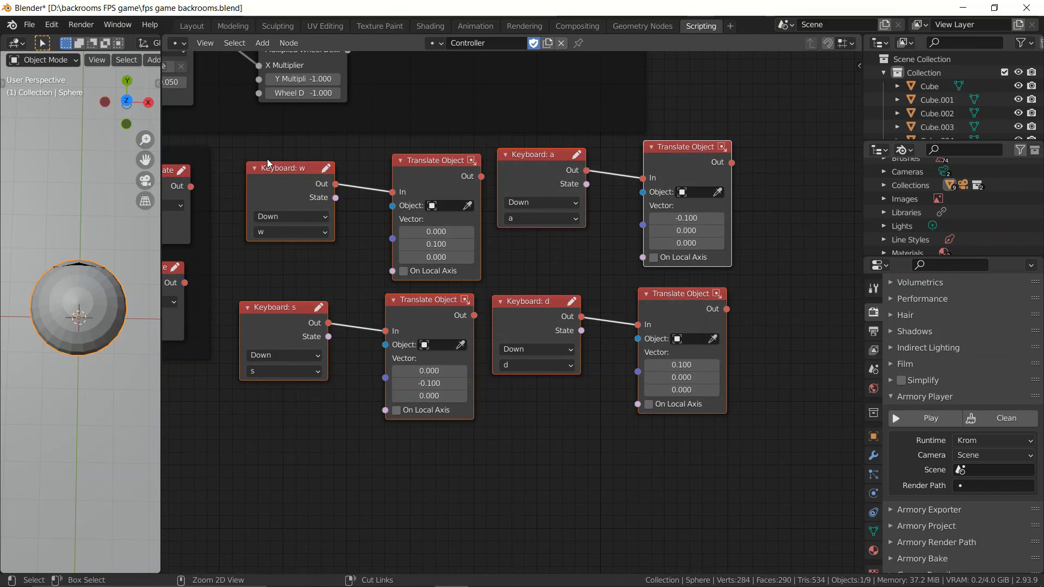
{"action": "key", "text": "ctrl+j"}
{"action": "left_click_drag", "start_coordinate": [427, 143], "coordinate": [419, 176]}
{"action": "key", "text": "ctrl+s"}
Step: Clean the Armory project build and launch the game in the player
{"action": "scroll", "coordinate": [440, 258], "scroll_direction": "down", "scroll_amount": 2}
{"action": "scroll", "coordinate": [440, 258], "scroll_direction": "down", "scroll_amount": 3}
{"action": "middle_click_drag", "start_coordinate": [440, 259], "coordinate": [555, 301]}
{"action": "scroll", "coordinate": [672, 273], "scroll_direction": "up", "scroll_amount": 5}
{"action": "middle_click_drag", "start_coordinate": [673, 274], "coordinate": [615, 306]}
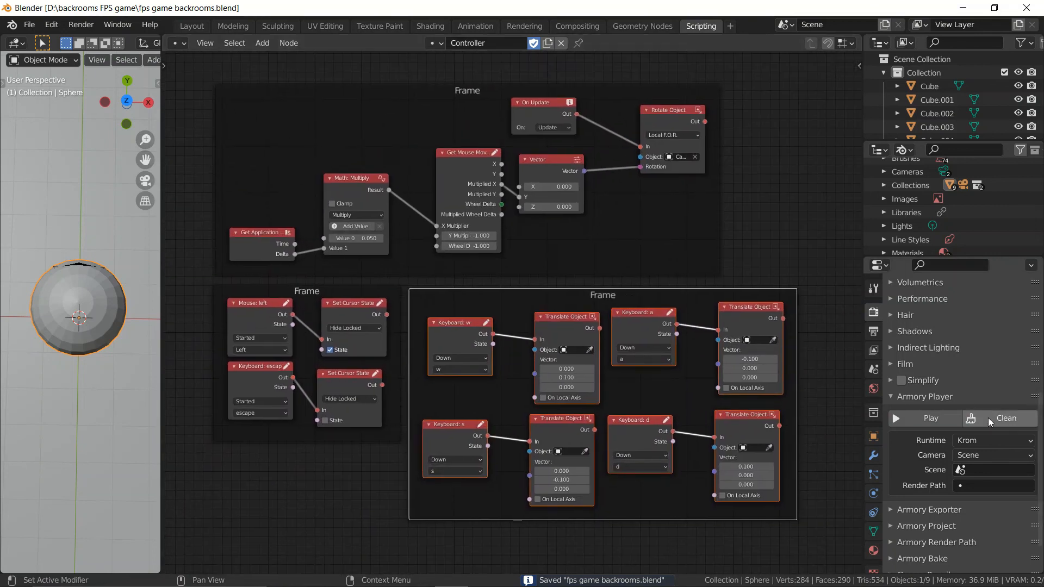
{"action": "left_click", "coordinate": [987, 418]}
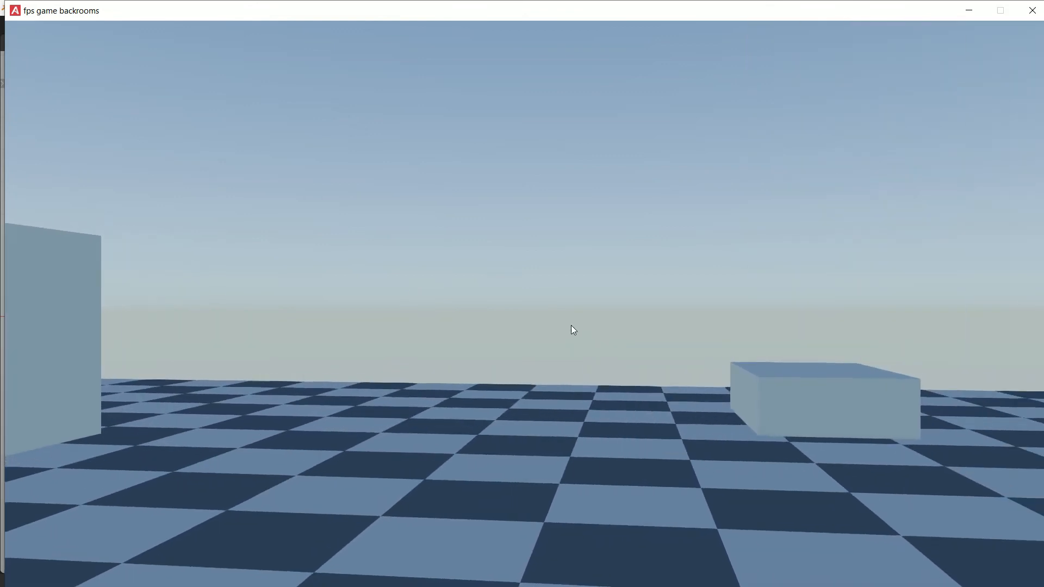
Step: Lock the cursor in the running game and test player movement with the w, a and d keys
{"action": "left_click", "coordinate": [569, 326]}
{"action": "key", "text": "w"}
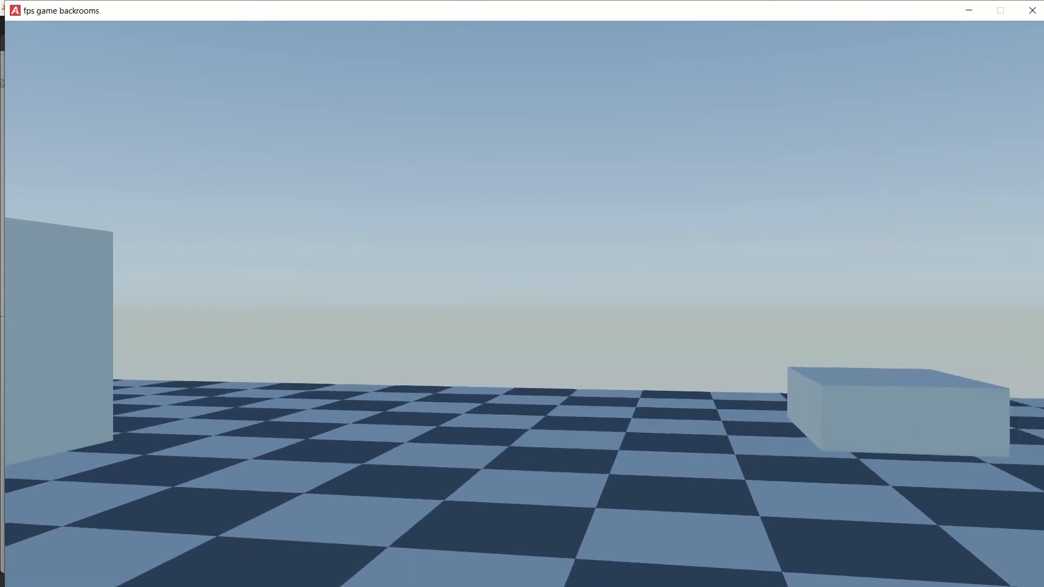
{"action": "key", "text": "a"}
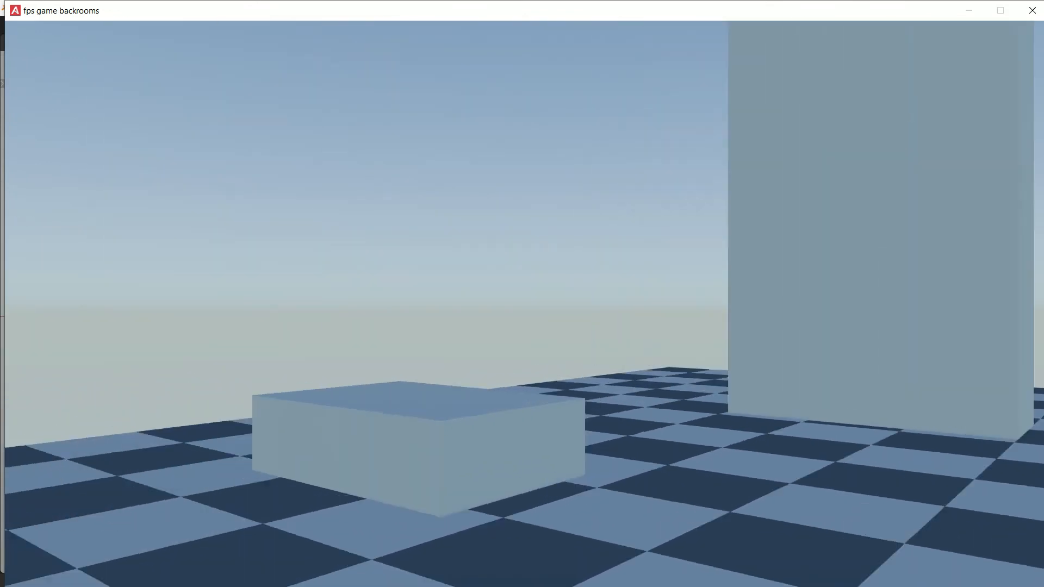
{"action": "key", "text": "d"}
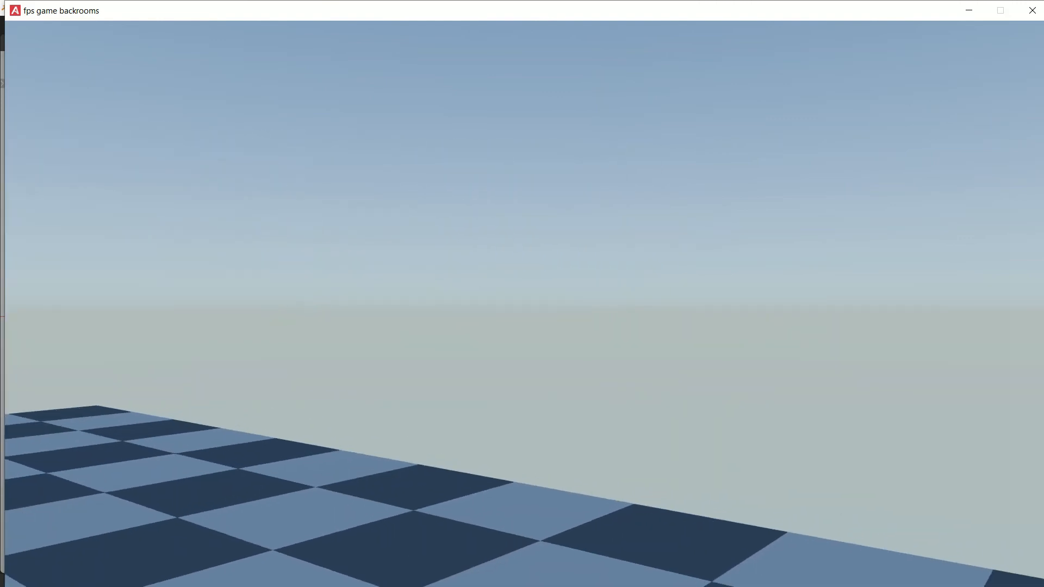
Step: Walk the player around the boxes in the running game using all four movement keys, and close the game window
{"action": "key", "text": "s"}
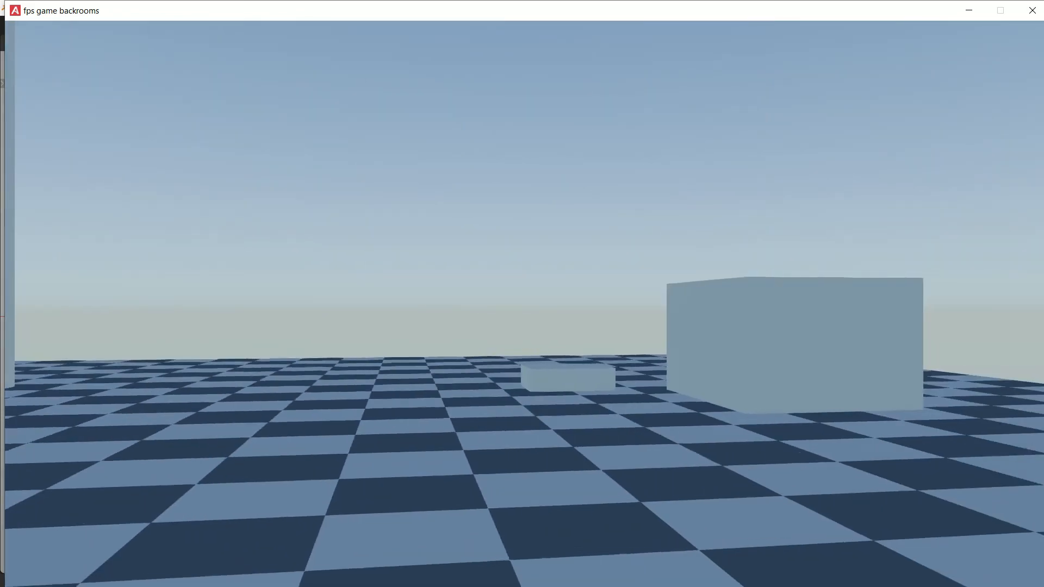
{"action": "key", "text": "w"}
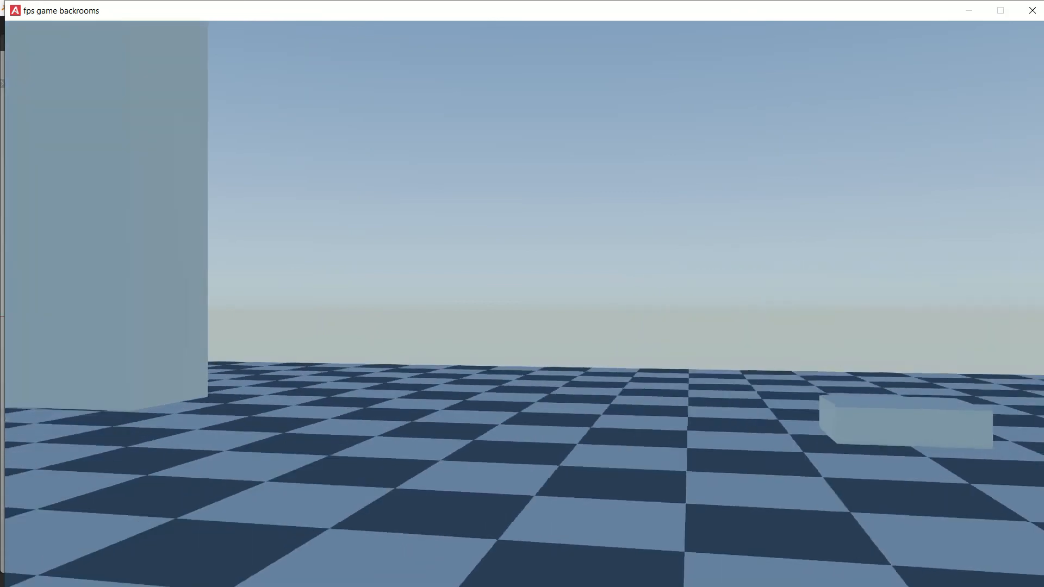
{"action": "key", "text": "a"}
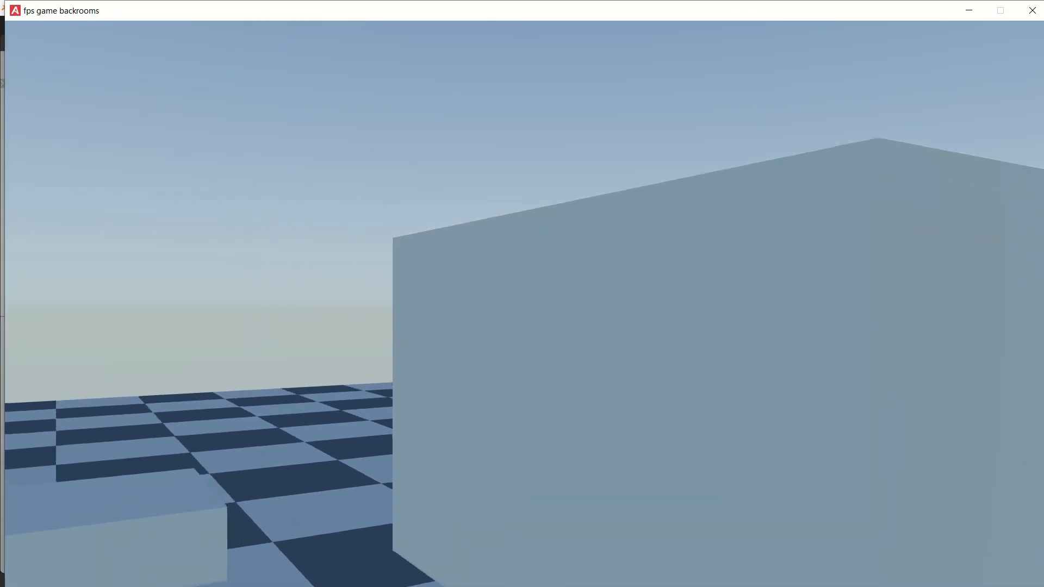
{"action": "key", "text": "d"}
{"action": "key", "text": "s"}
{"action": "key", "text": "a"}
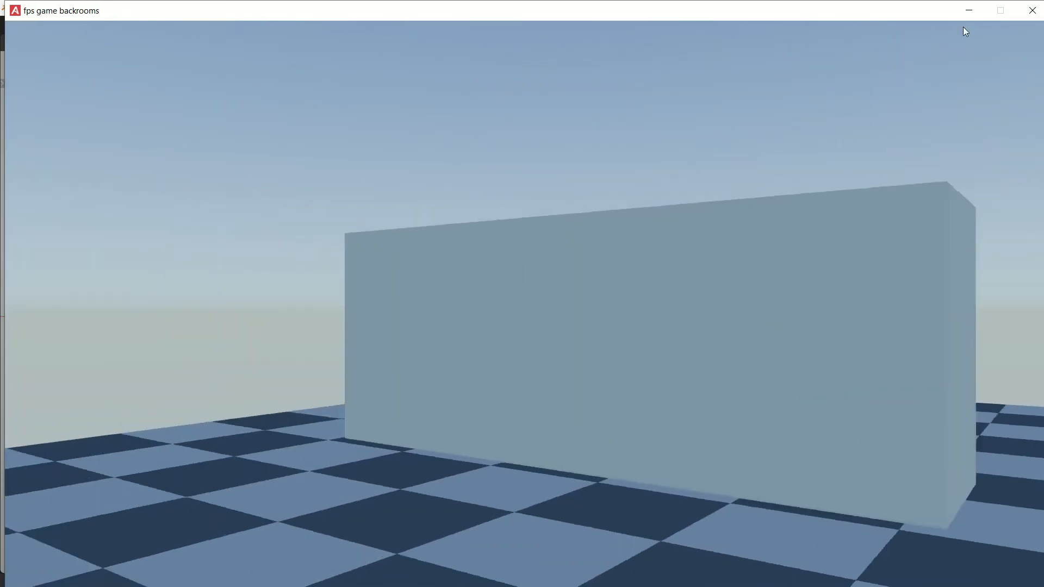
{"action": "left_click", "coordinate": [1032, 9]}
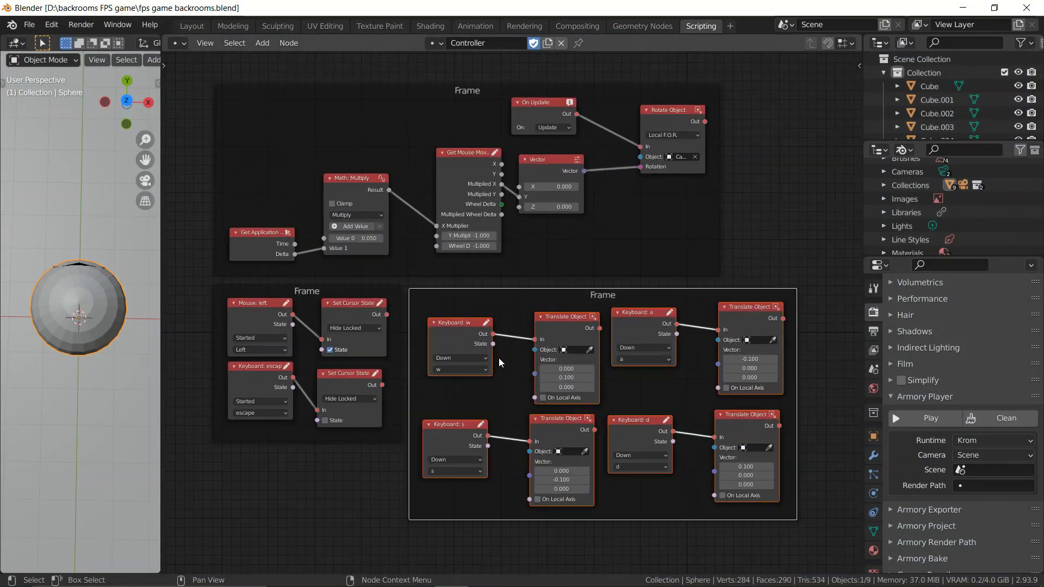
{"action": "left_click", "coordinate": [758, 265]}
{"action": "middle_click_drag", "start_coordinate": [758, 265], "coordinate": [764, 277]}
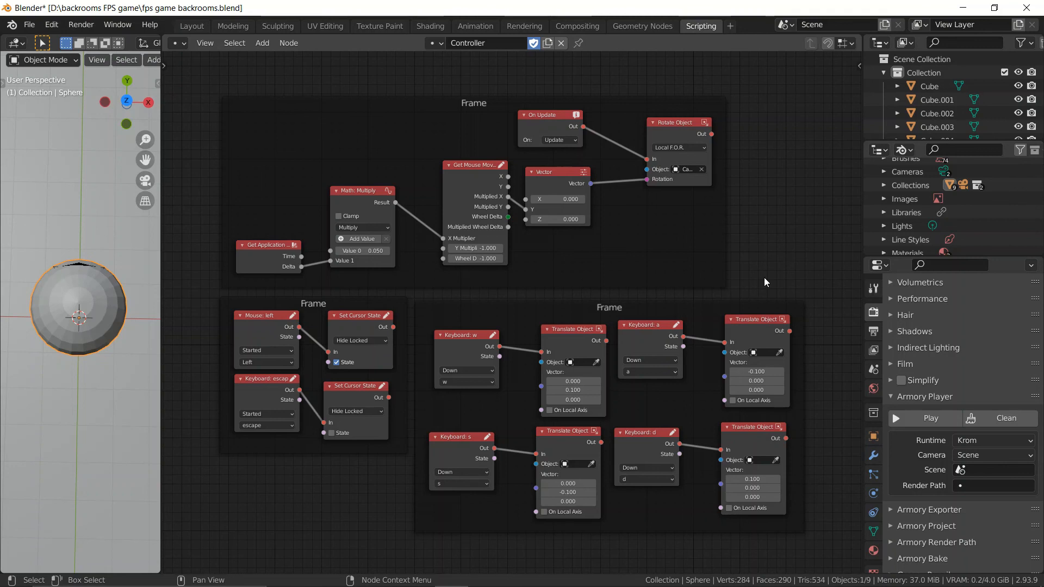
{"action": "scroll", "coordinate": [764, 277], "scroll_direction": "up", "scroll_amount": 1}
{"action": "mouse_move", "coordinate": [778, 260]}
{"action": "middle_mouse_down"}
{"action": "mouse_move", "coordinate": [760, 261]}
{"action": "mouse_move", "coordinate": [772, 289]}
{"action": "mouse_move", "coordinate": [775, 272]}
{"action": "middle_mouse_up"}
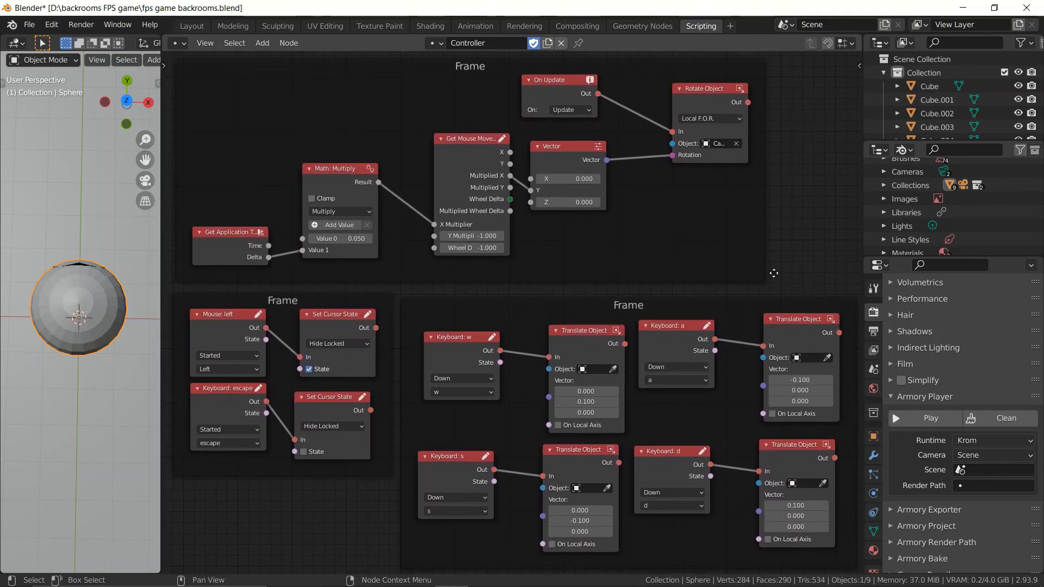